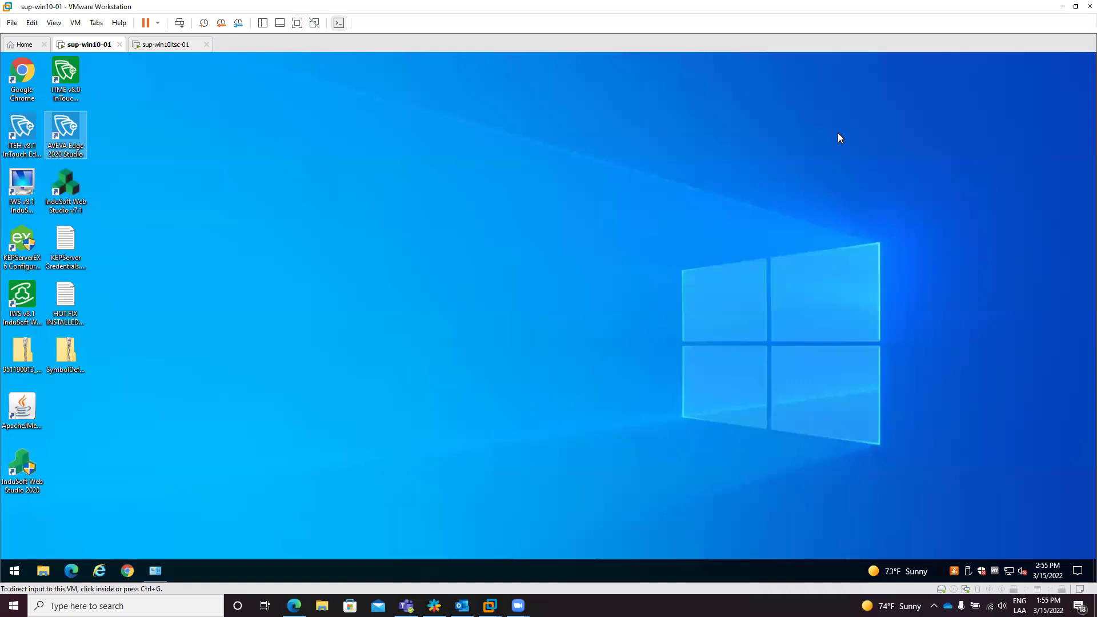
Step: Launch AVEVA Edge 2020 Studio from its desktop shortcut inside the Windows 10 VM
{"action": "left_click", "coordinate": [392, 236]}
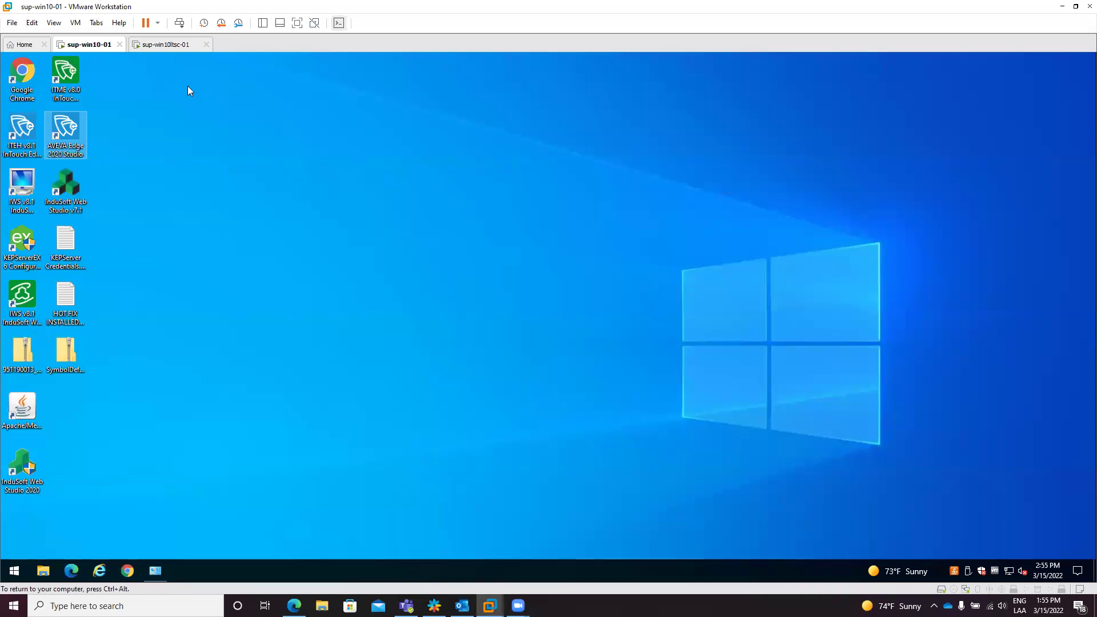
{"action": "double_click", "coordinate": [77, 137]}
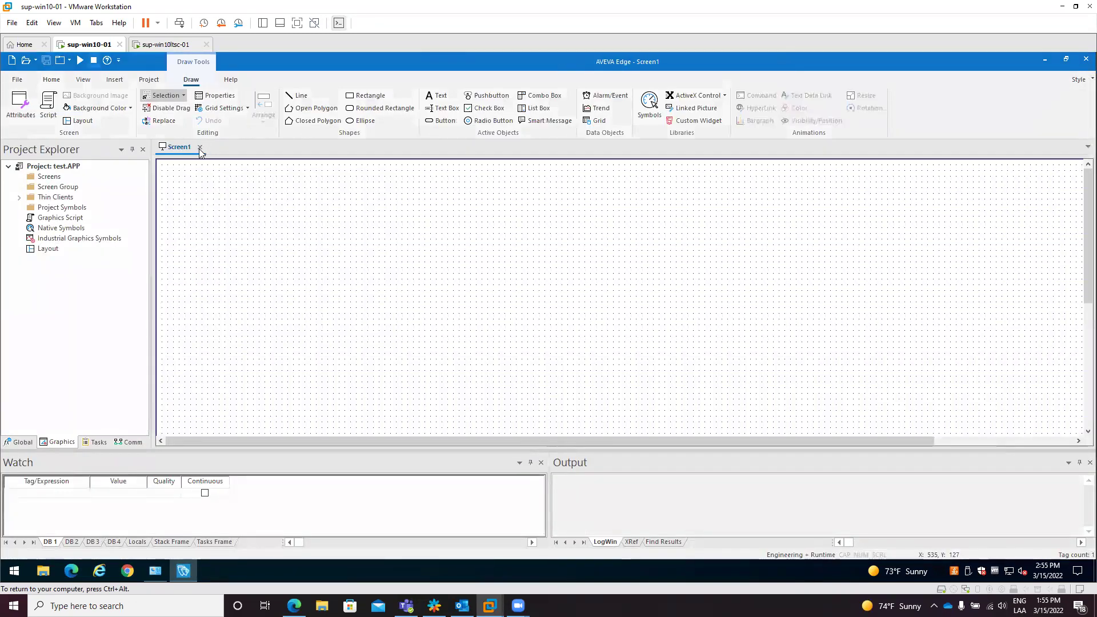
Step: Close the Screen1 document tab
{"action": "left_click", "coordinate": [199, 147]}
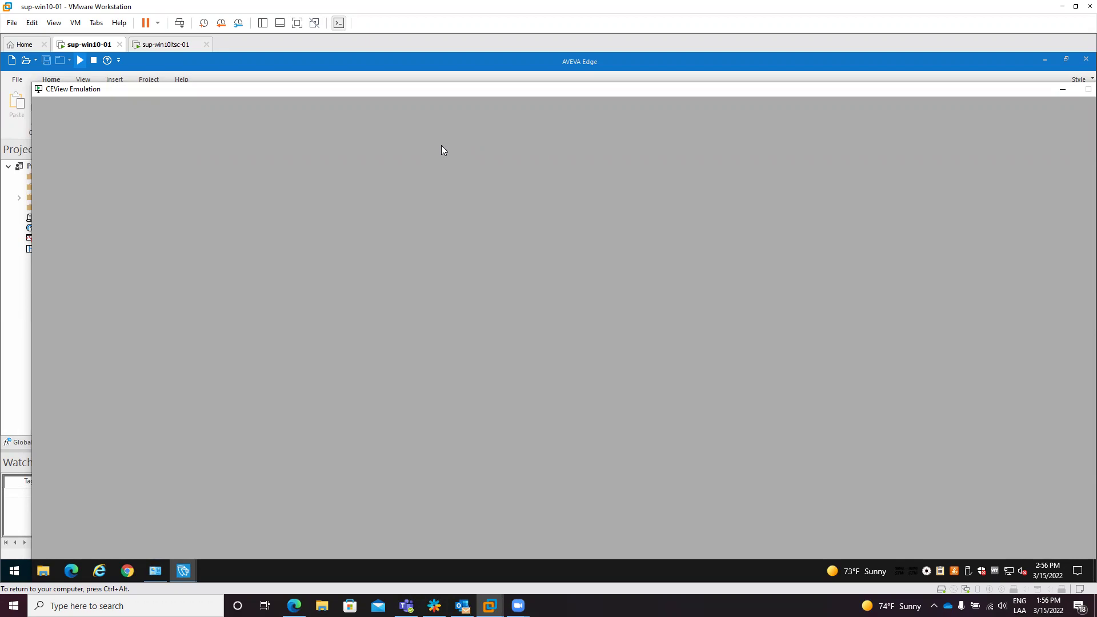
Step: Open Task Manager from the taskbar and switch to its detailed process list
{"action": "right_click", "coordinate": [265, 565]}
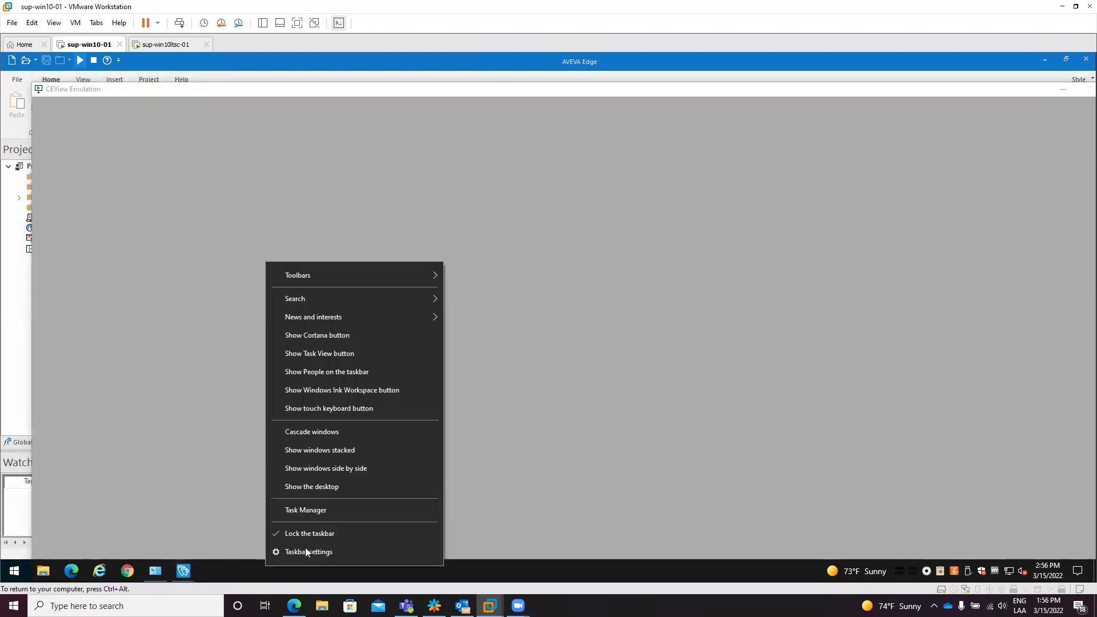
{"action": "left_click", "coordinate": [330, 510]}
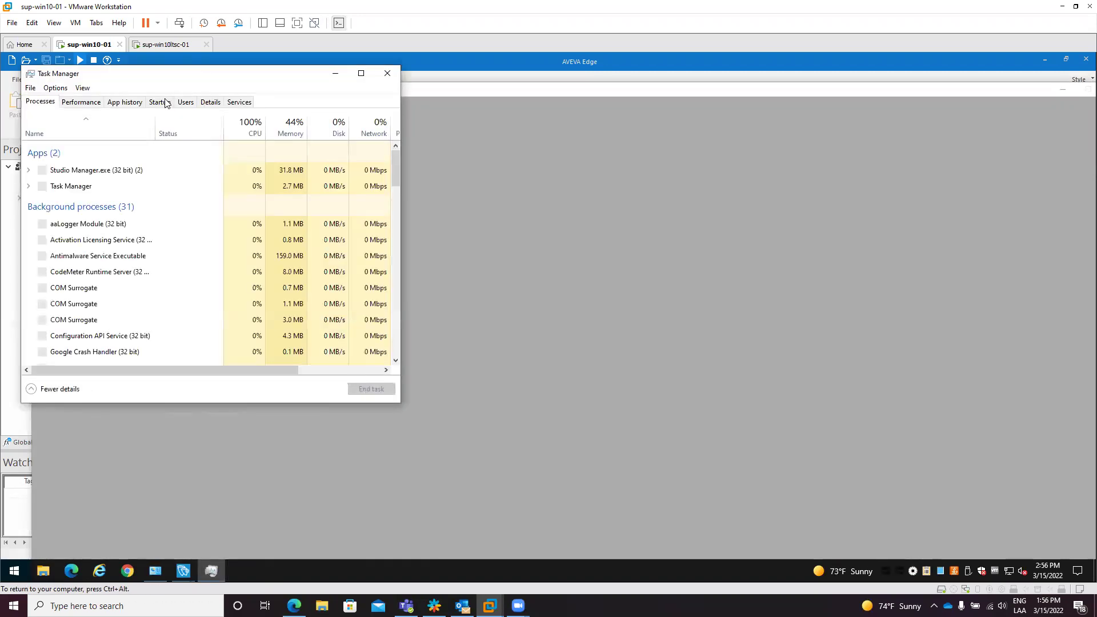
{"action": "left_click", "coordinate": [210, 102]}
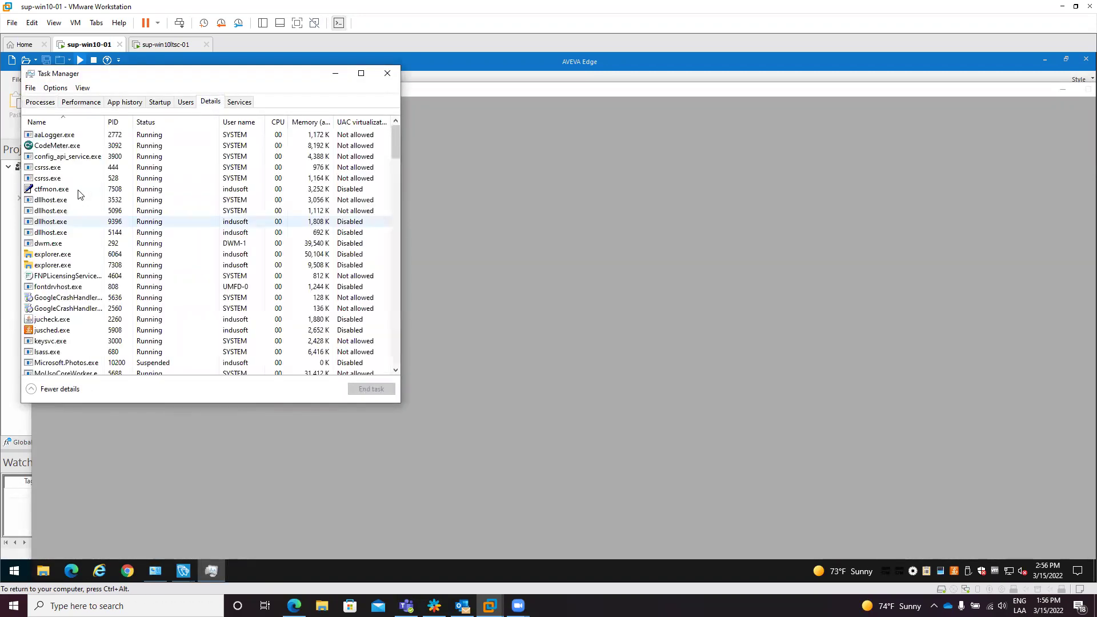
Step: End the Studio Manager.exe process
{"action": "left_click", "coordinate": [78, 193]}
{"action": "type", "text": "stu"}
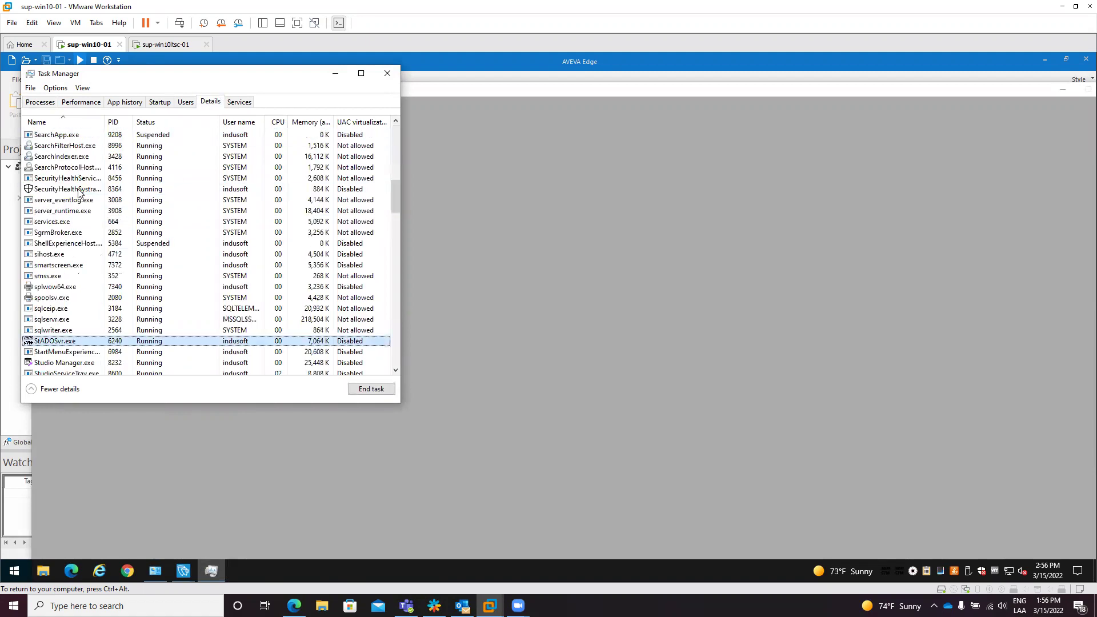
{"action": "key", "text": "Down"}
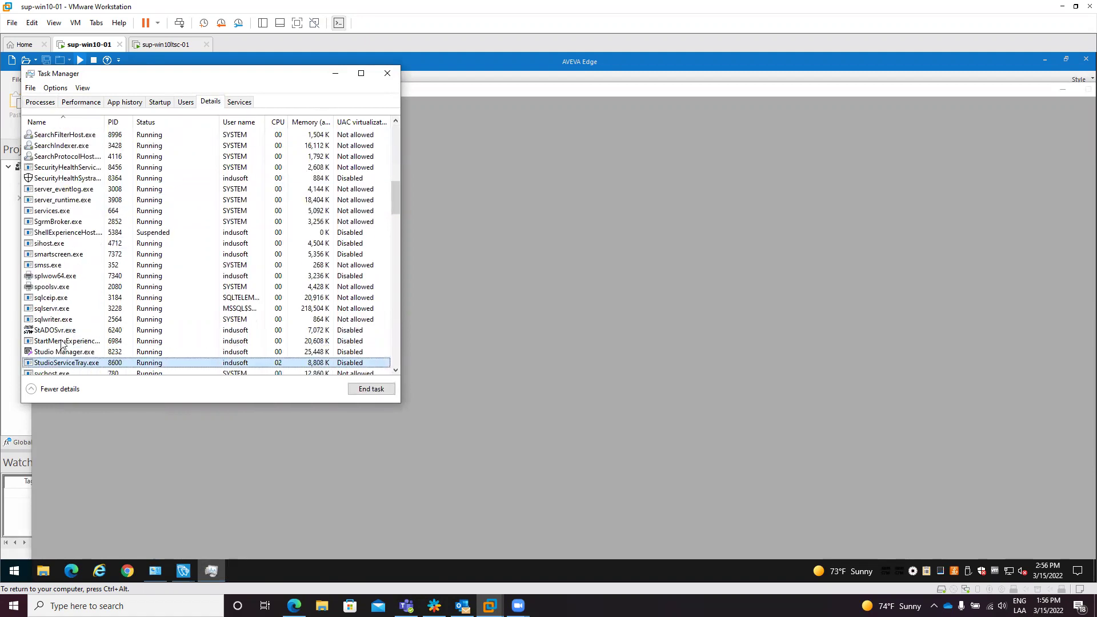
{"action": "scroll", "coordinate": [94, 257], "scroll_direction": "down", "scroll_amount": 3}
{"action": "left_click", "coordinate": [94, 254]}
{"action": "key", "text": "Delete"}
{"action": "key", "text": "Return"}
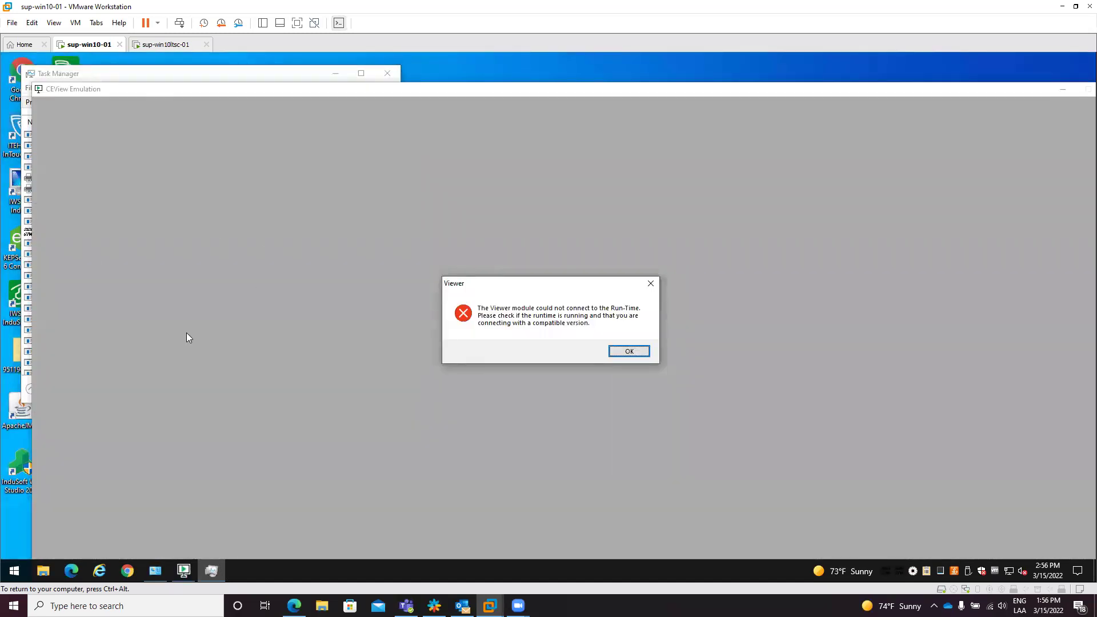
Step: Dismiss the Viewer connection error message
{"action": "left_click_drag", "start_coordinate": [552, 283], "coordinate": [565, 263]}
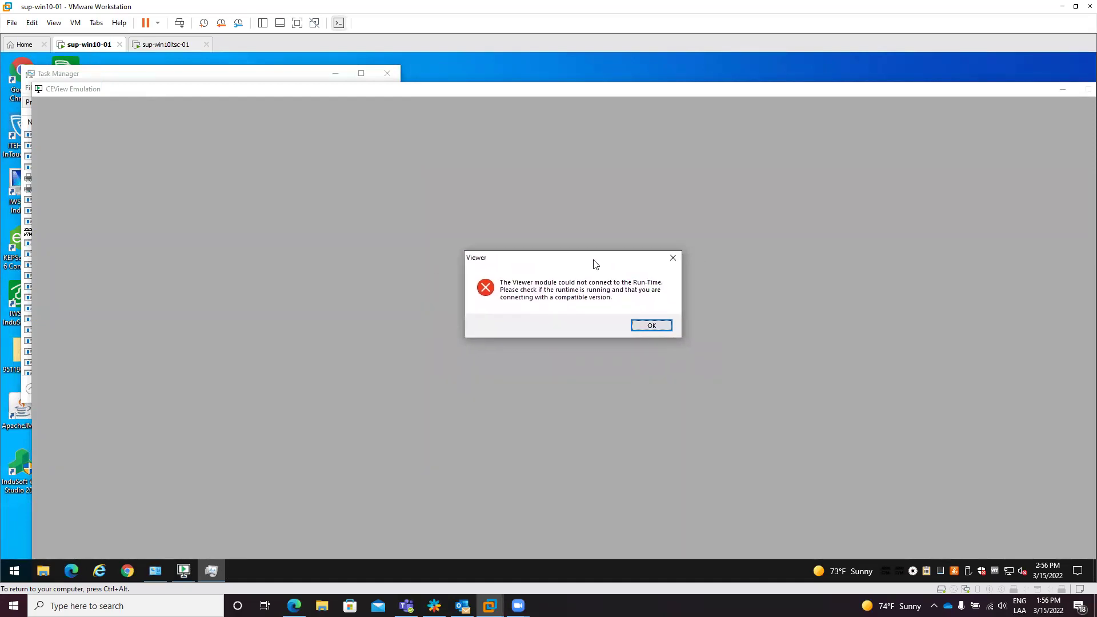
{"action": "left_click", "coordinate": [271, 73]}
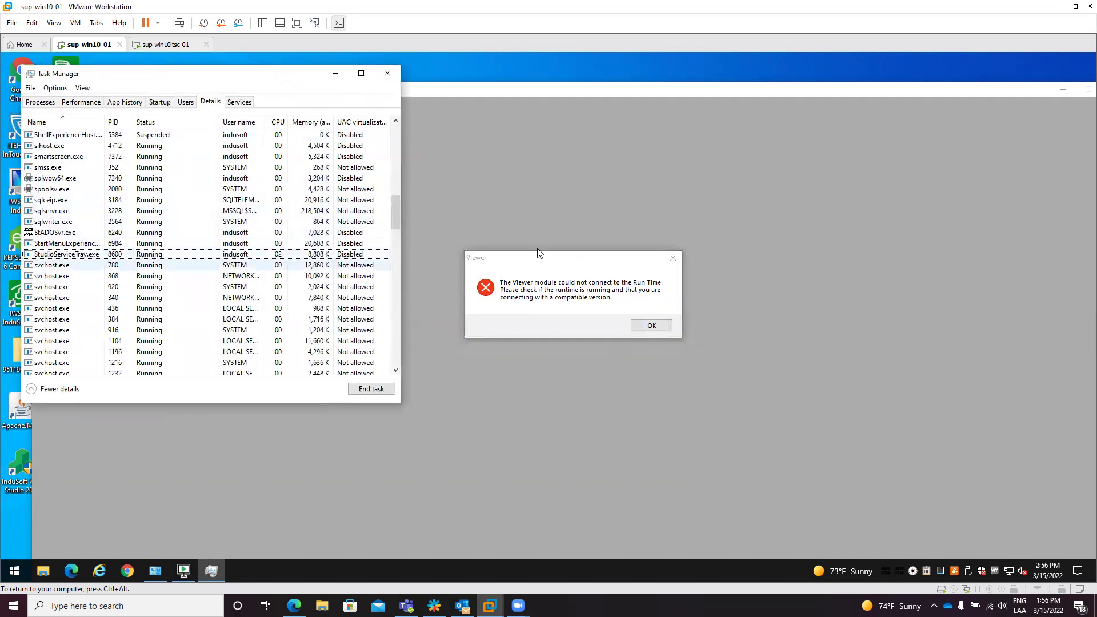
{"action": "left_click", "coordinate": [534, 218]}
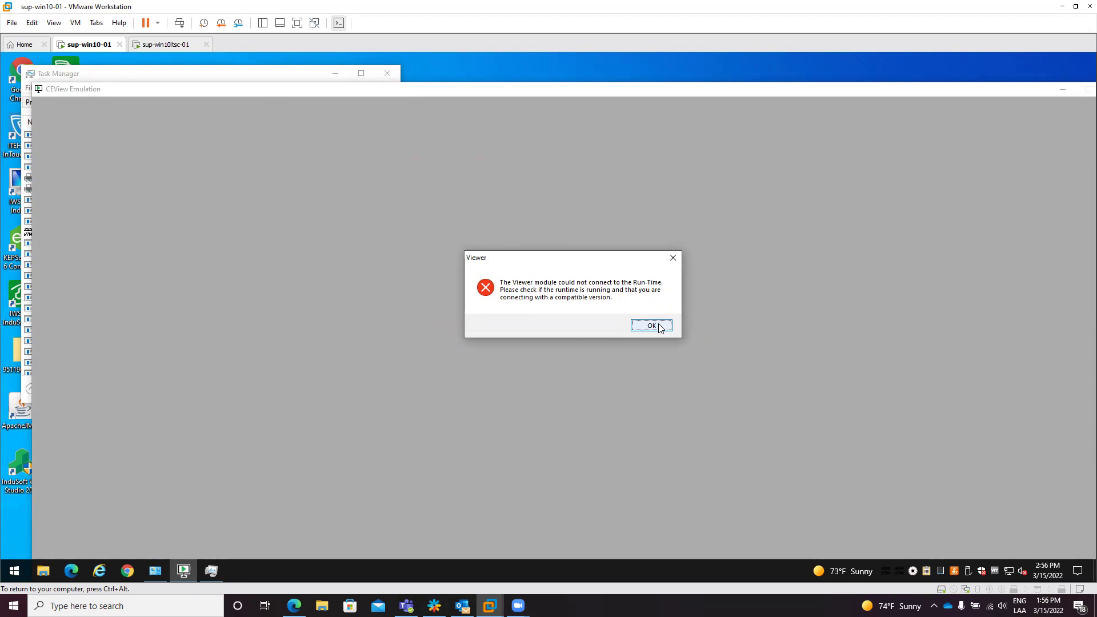
{"action": "left_click", "coordinate": [651, 325]}
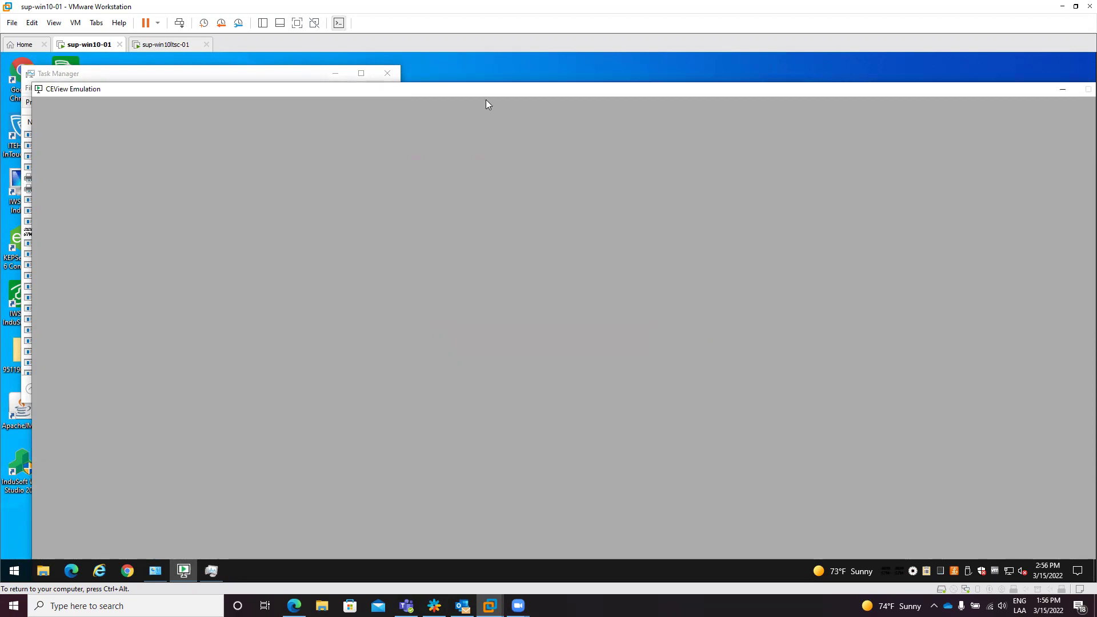
Step: End the Viewer.exe process and minimize Task Manager
{"action": "left_click", "coordinate": [250, 76]}
{"action": "left_click", "coordinate": [122, 171]}
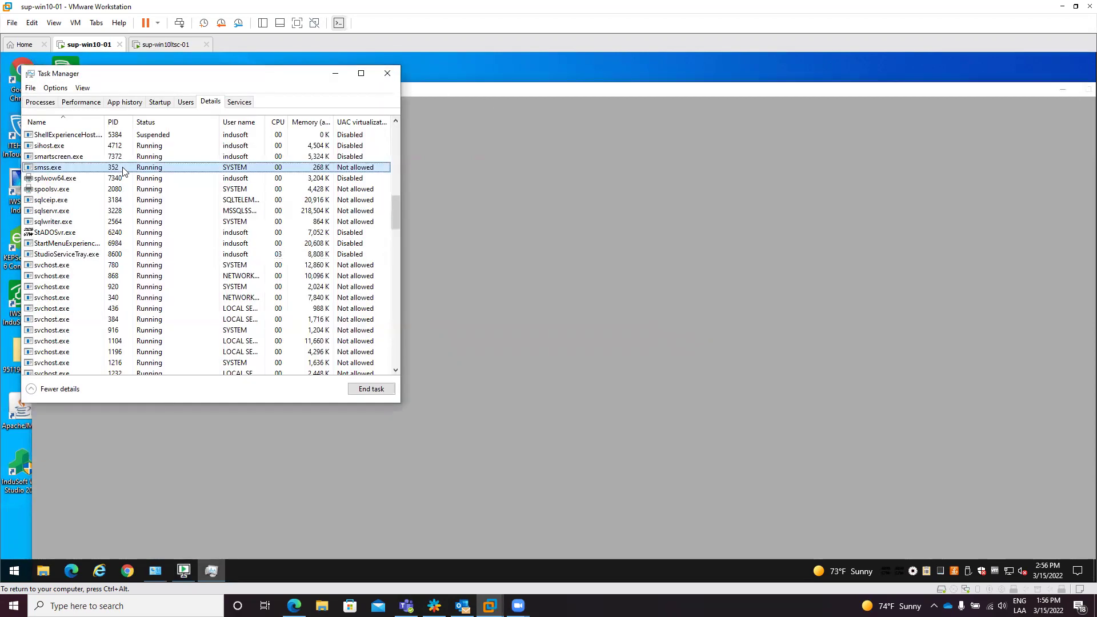
{"action": "key", "text": "v"}
{"action": "key", "text": "i"}
{"action": "key", "text": "Delete"}
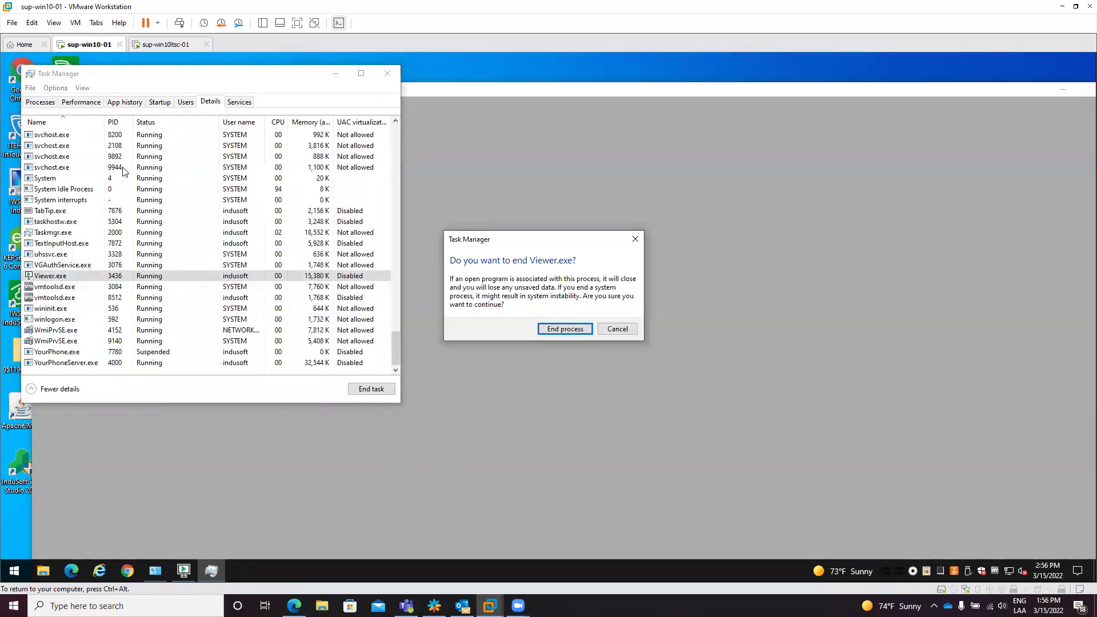
{"action": "key", "text": "Return"}
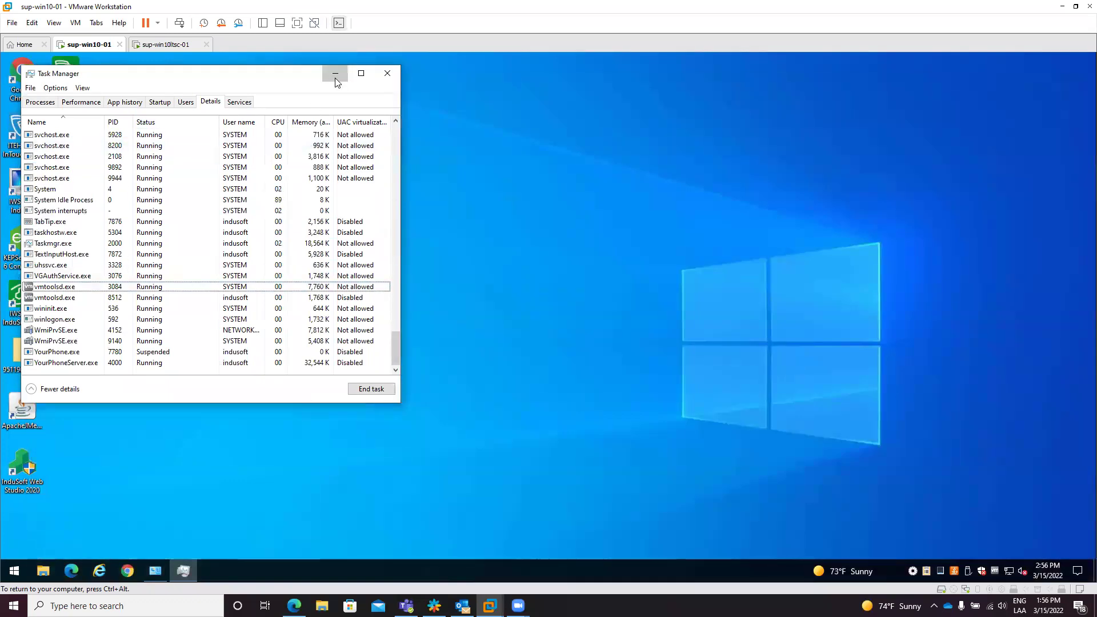
{"action": "left_click", "coordinate": [335, 78]}
Step: Launch Notepad and enter the support e-mail address followed by a blank line
{"action": "key", "text": "super"}
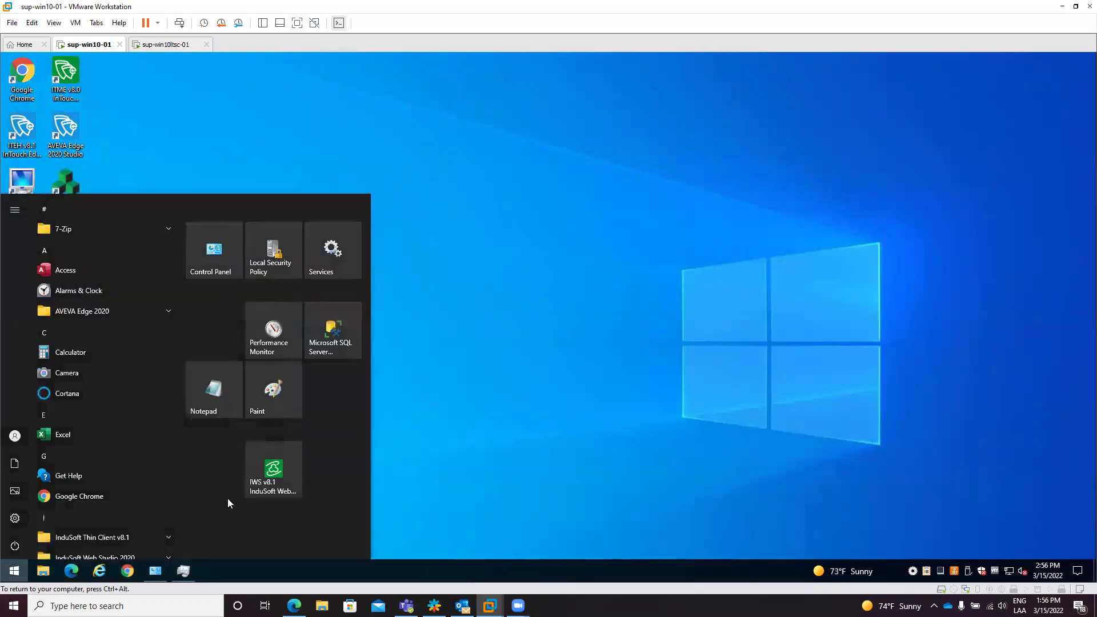
{"action": "type", "text": "notepad"}
{"action": "key", "text": "Return"}
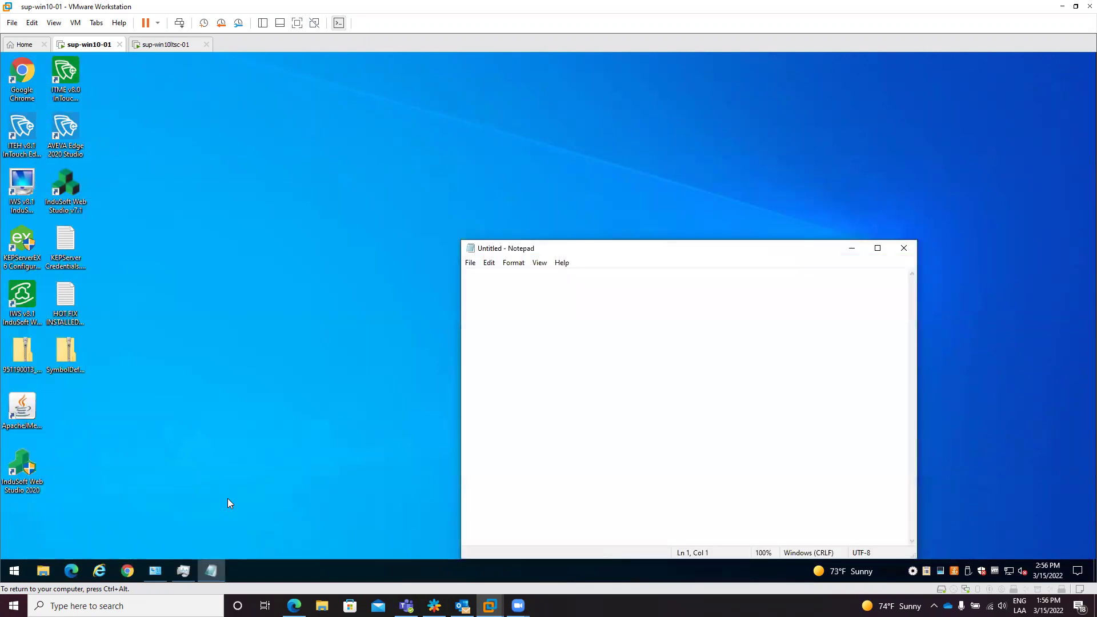
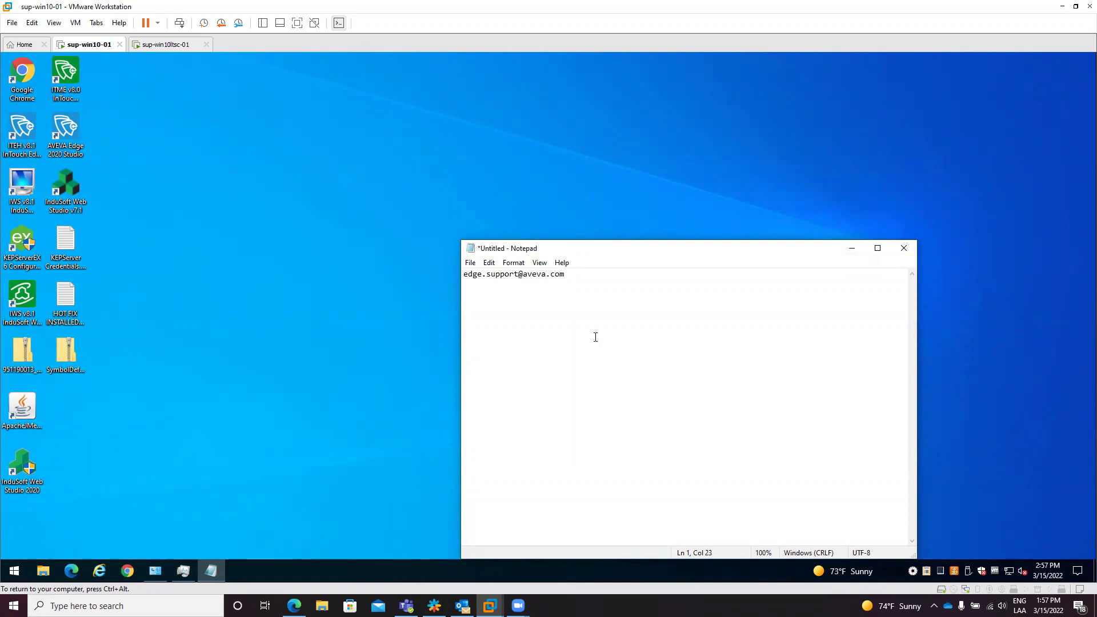
{"action": "key", "text": "Return"}
Step: Type 'Dump Files web-dump' on the third line
{"action": "type", "text": "Dump Fi"}
{"action": "type", "text": "les"}
{"action": "type", "text": " /"}
{"action": "key", "text": "BackSpace"}
{"action": "type", "text": "wbe"}
{"action": "type", "text": "-"}
{"action": "key", "text": "BackSpace"}
{"action": "key", "text": "BackSpace"}
{"action": "type", "text": "eb-dump"}
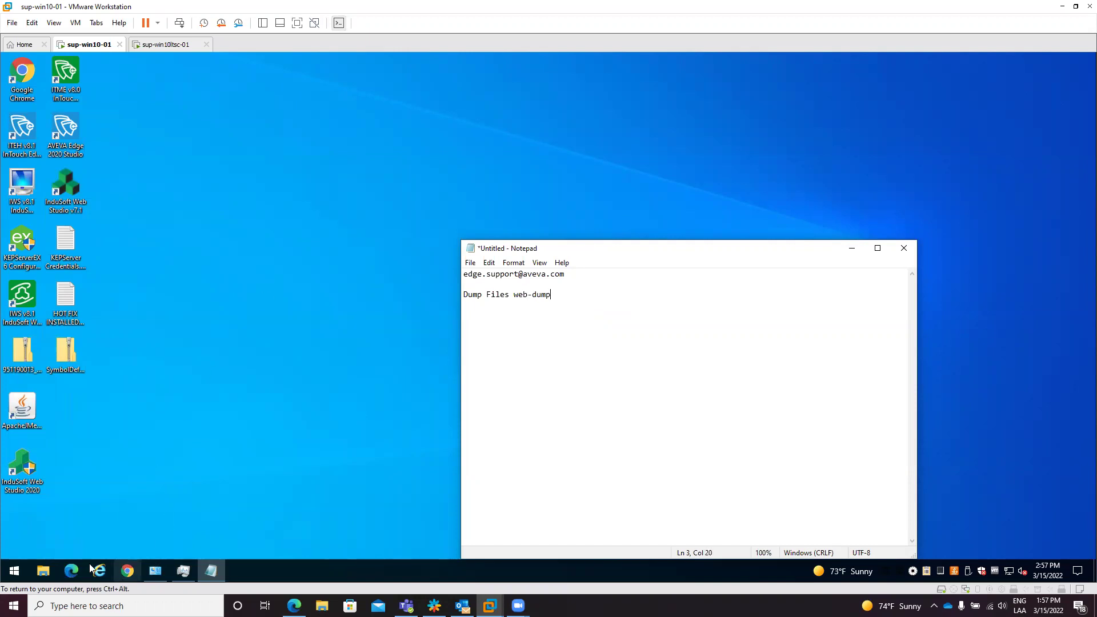
Step: Browse to Documents\AVEVA Edge 2020 Projects\test\Web\Dump and look over its four dump files
{"action": "left_click", "coordinate": [43, 571]}
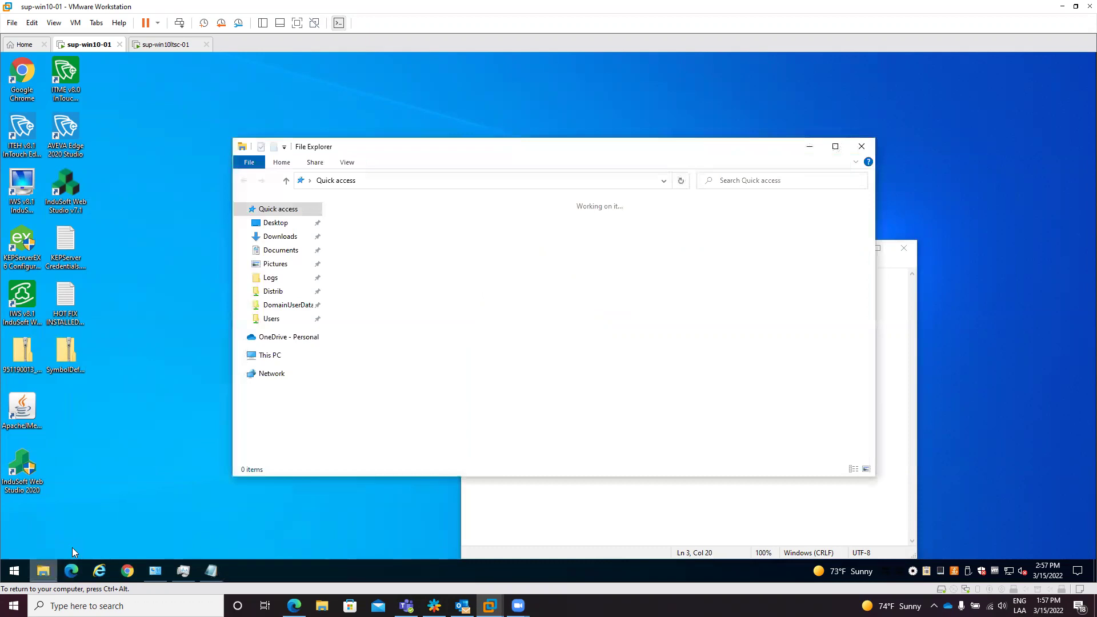
{"action": "left_click", "coordinate": [280, 249]}
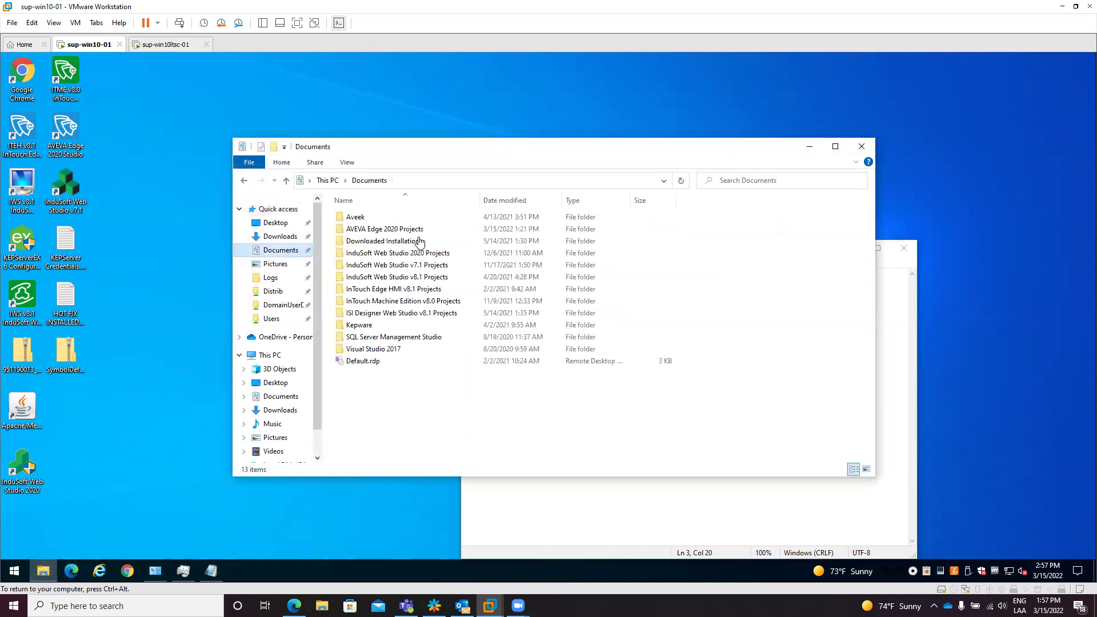
{"action": "double_click", "coordinate": [400, 230]}
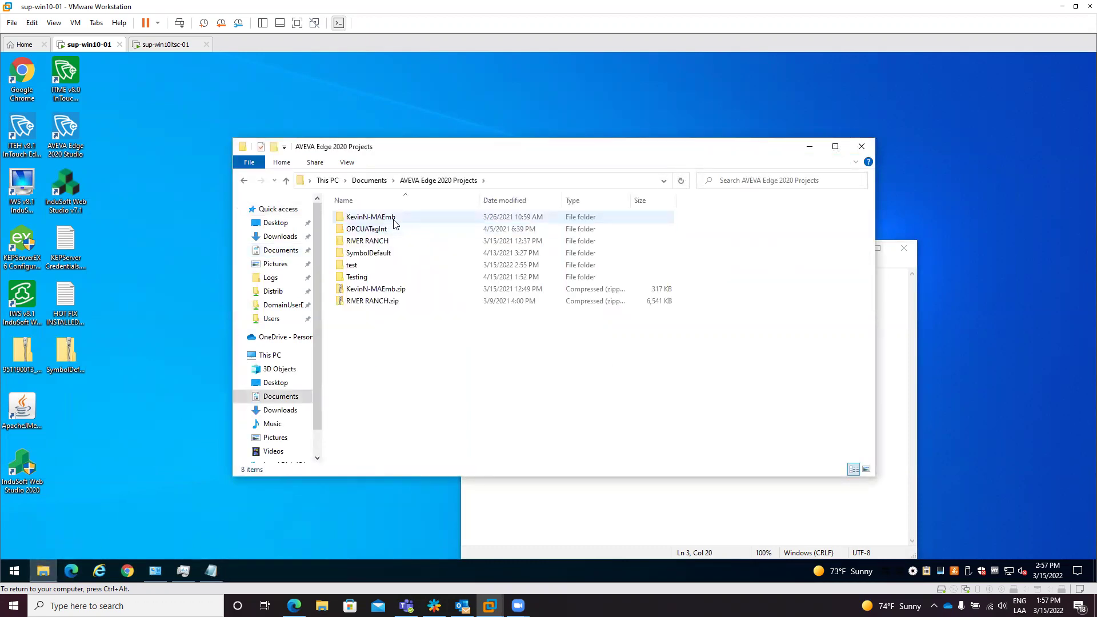
{"action": "double_click", "coordinate": [377, 266]}
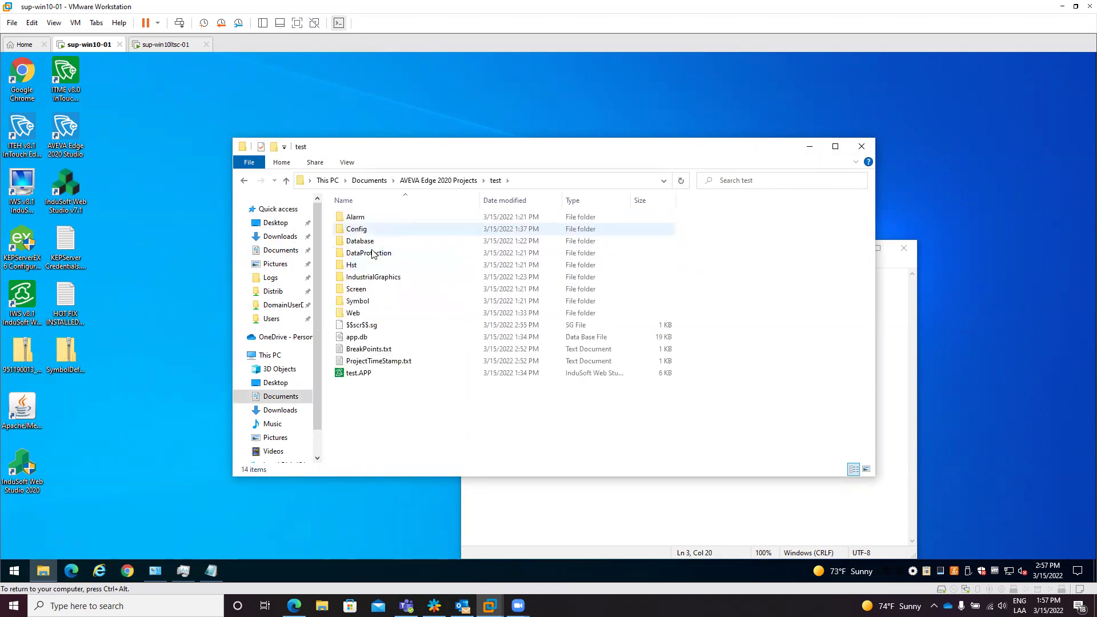
{"action": "double_click", "coordinate": [356, 313]}
{"action": "double_click", "coordinate": [358, 217]}
{"action": "left_click_drag", "start_coordinate": [394, 309], "coordinate": [369, 210]}
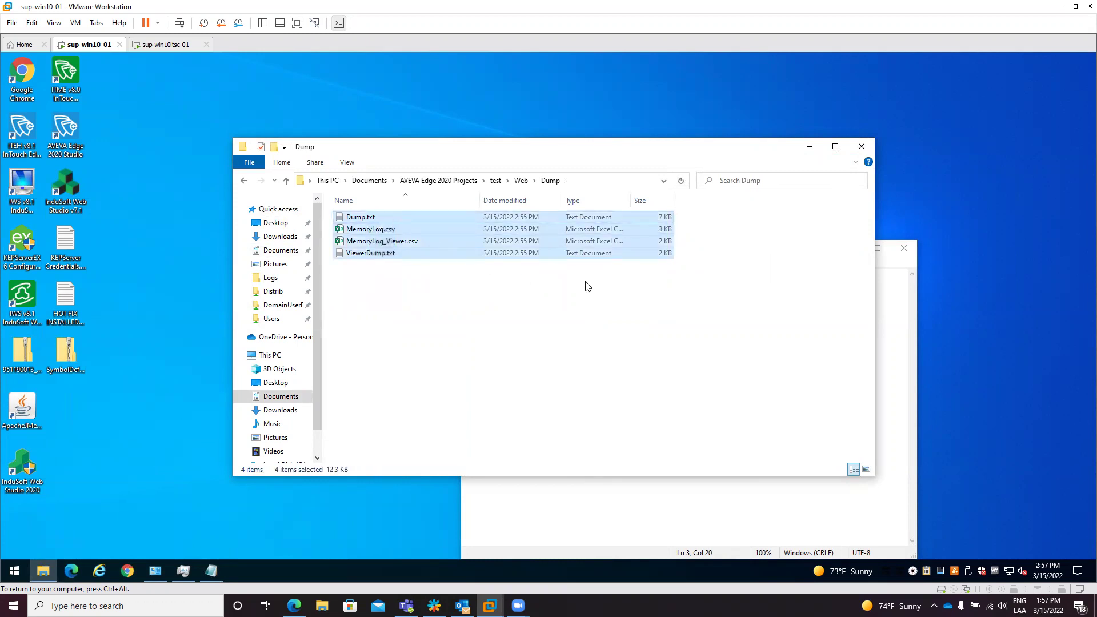
{"action": "left_click", "coordinate": [416, 306]}
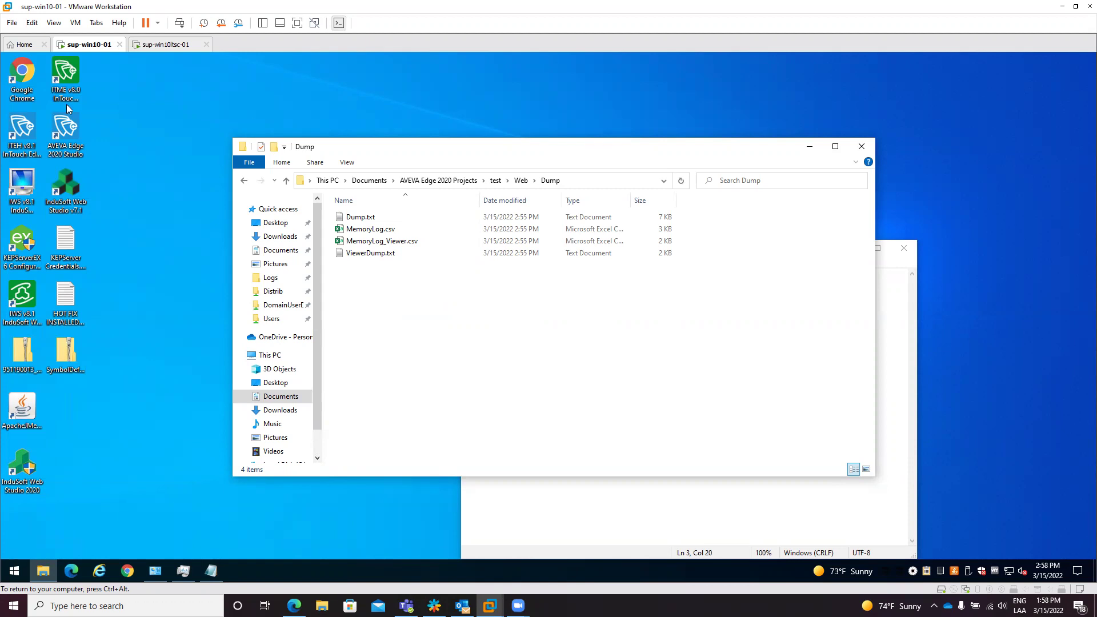
Step: Launch AVEVA Edge, close the screen document, and open the test.APP project settings
{"action": "double_click", "coordinate": [72, 137]}
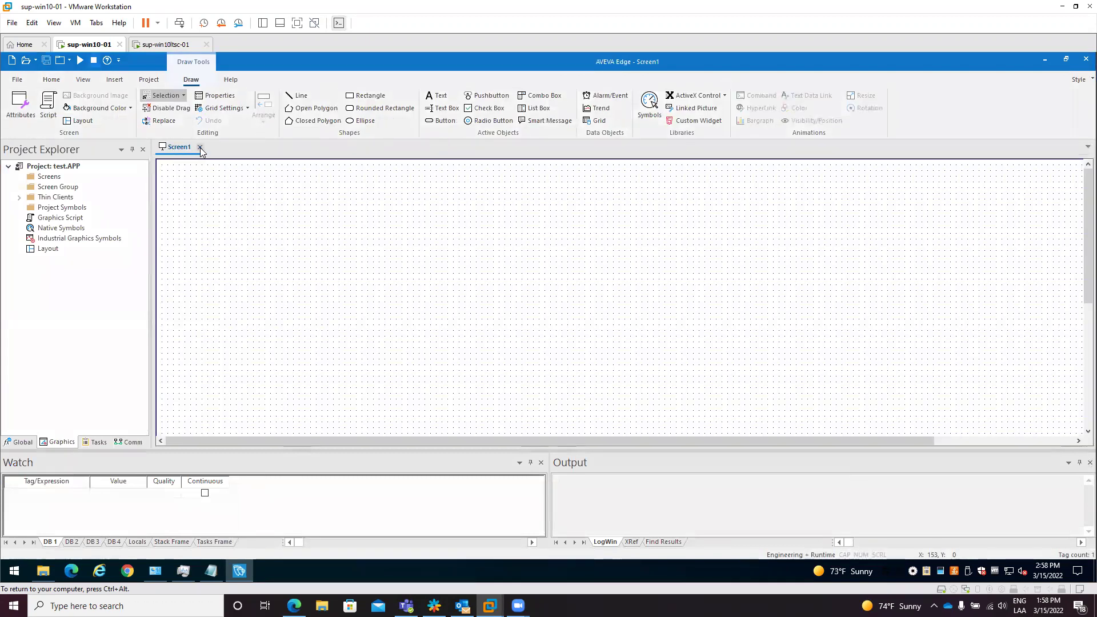
{"action": "left_click", "coordinate": [200, 148]}
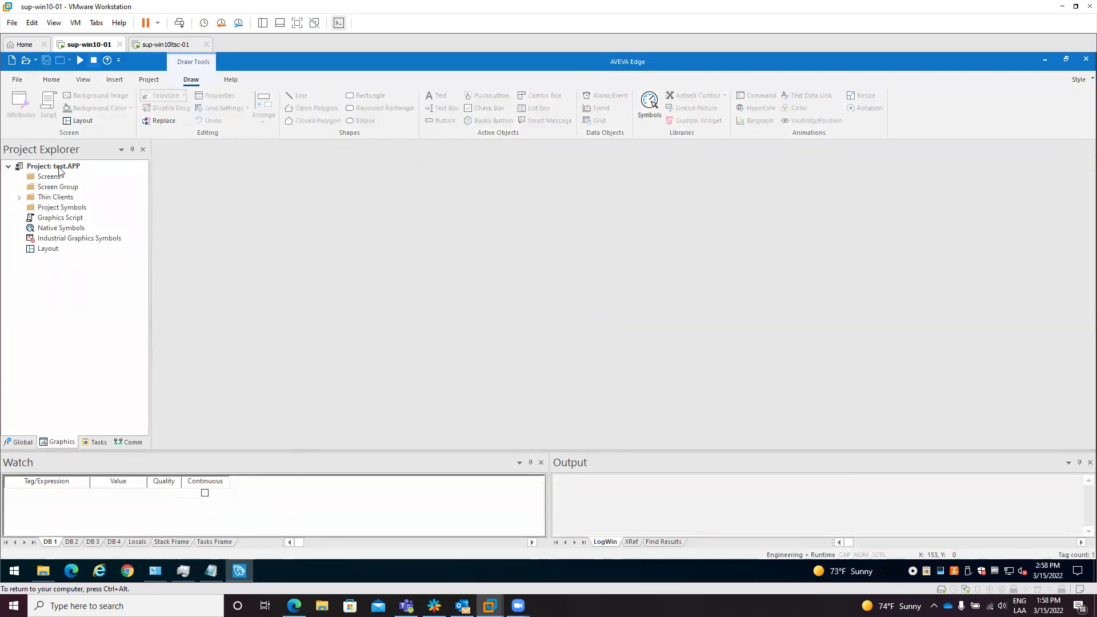
{"action": "right_click", "coordinate": [60, 168]}
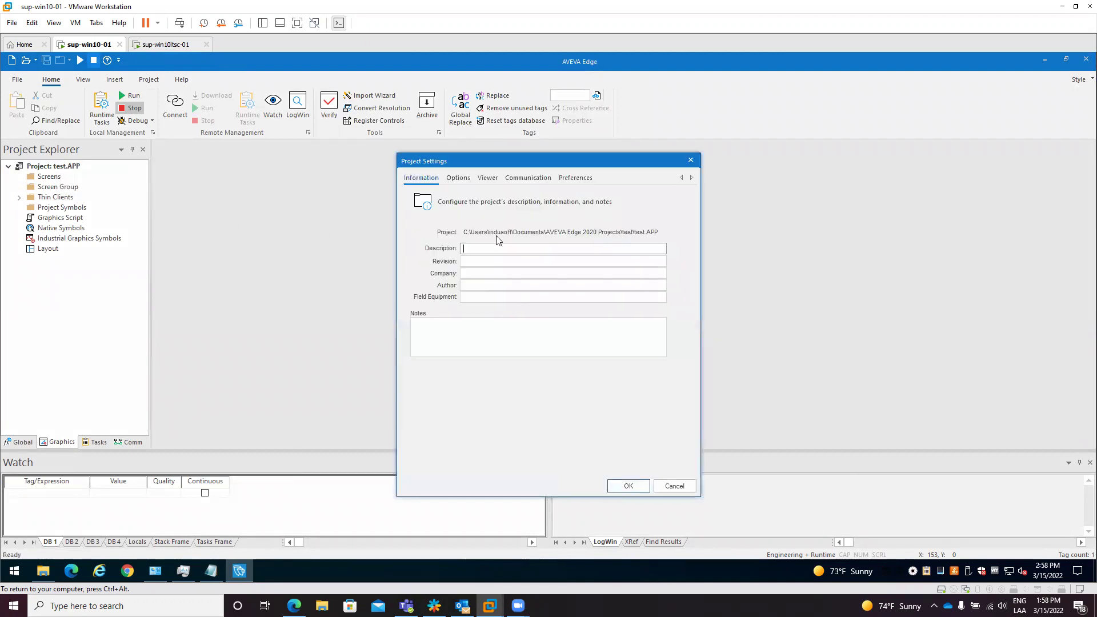
{"action": "left_click", "coordinate": [567, 182]}
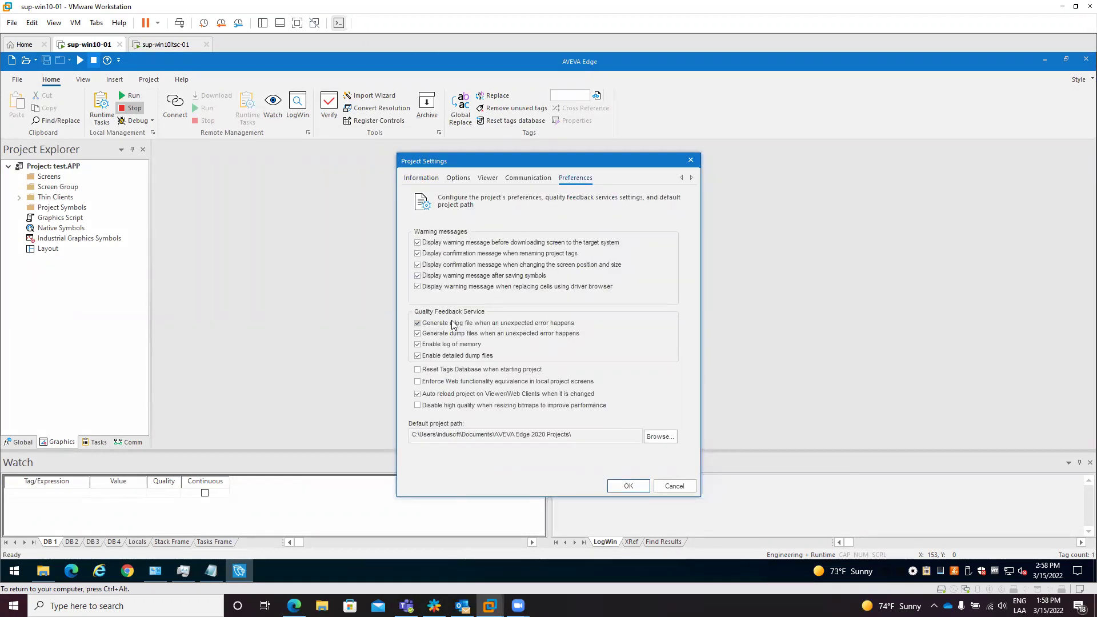
Step: Toggle the dump and memory log options, leaving dump files and detailed dumps enabled, and confirm
{"action": "left_click", "coordinate": [450, 355]}
{"action": "left_click", "coordinate": [448, 344]}
{"action": "left_click", "coordinate": [469, 334]}
{"action": "left_click", "coordinate": [465, 336]}
{"action": "left_click", "coordinate": [444, 356]}
{"action": "left_click", "coordinate": [628, 486]}
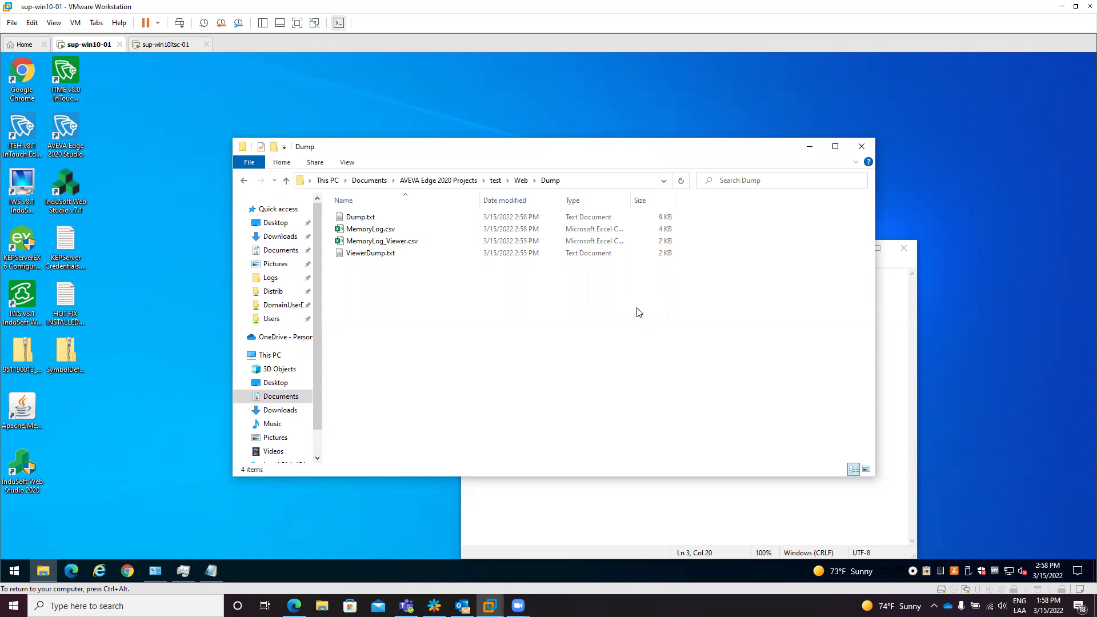
Step: Launch Google Chrome from the taskbar
{"action": "left_click", "coordinate": [128, 570]}
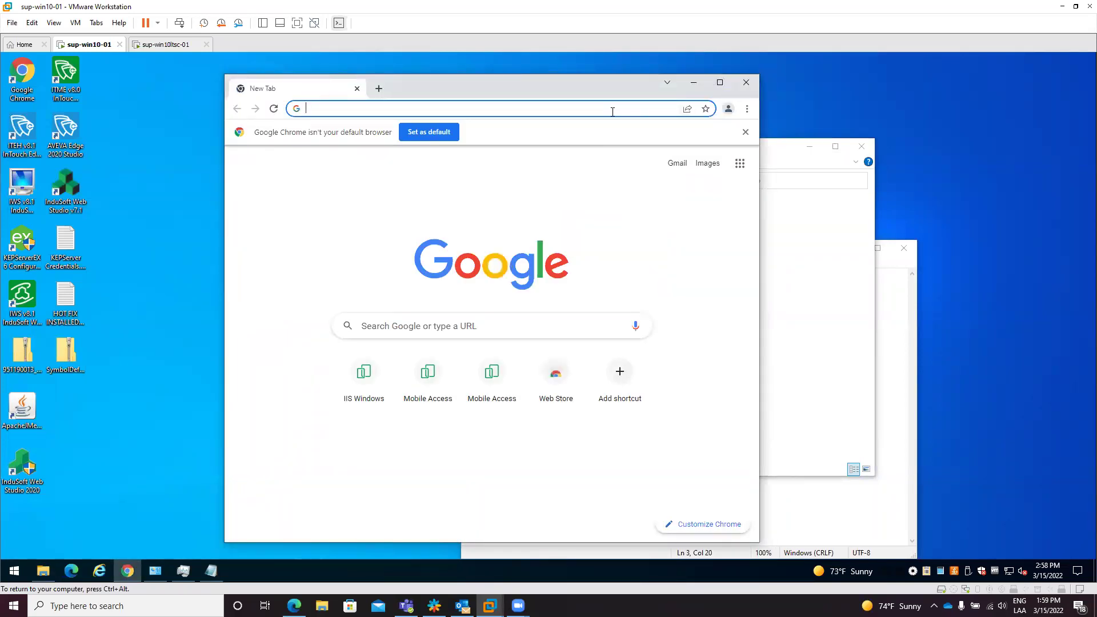
Step: Search for 'debugdiag' and open Microsoft's Debug Diagnostic Tool download page
{"action": "type", "text": "debugdiag"}
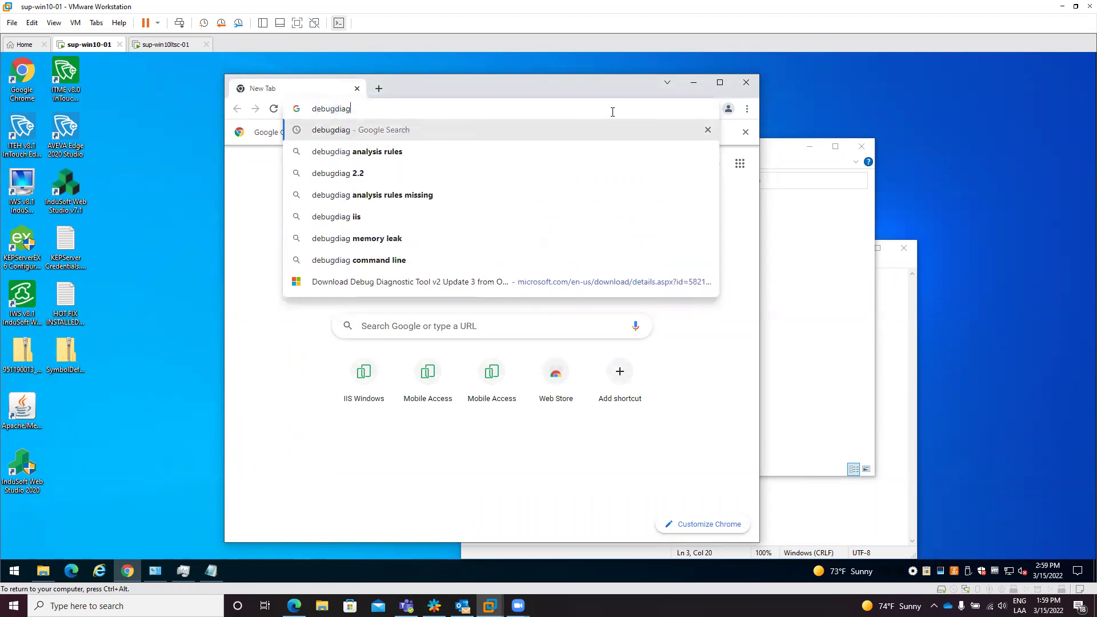
{"action": "key", "text": "Return"}
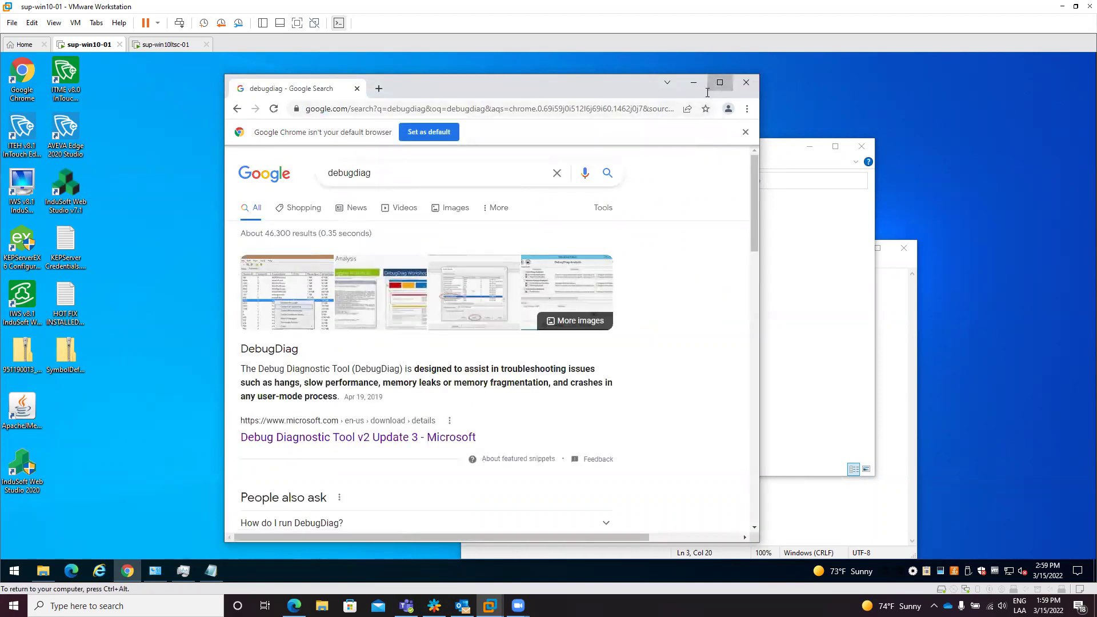
{"action": "left_click", "coordinate": [719, 82]}
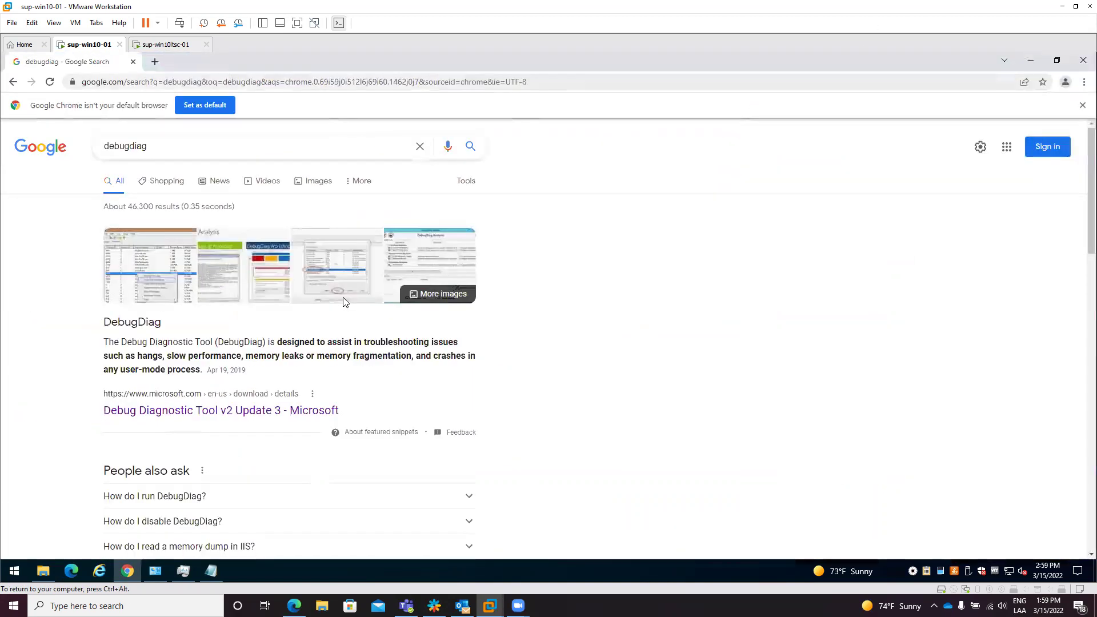
{"action": "left_click", "coordinate": [176, 411]}
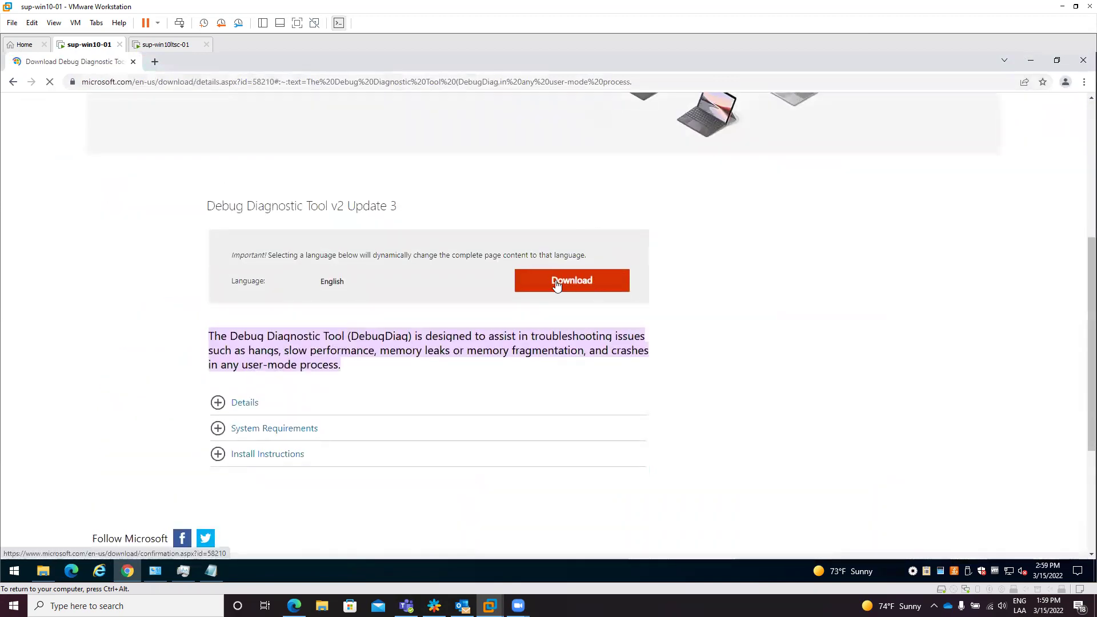
Step: Download DebugDiagx64.msi and open the downloaded installer
{"action": "left_click", "coordinate": [556, 284]}
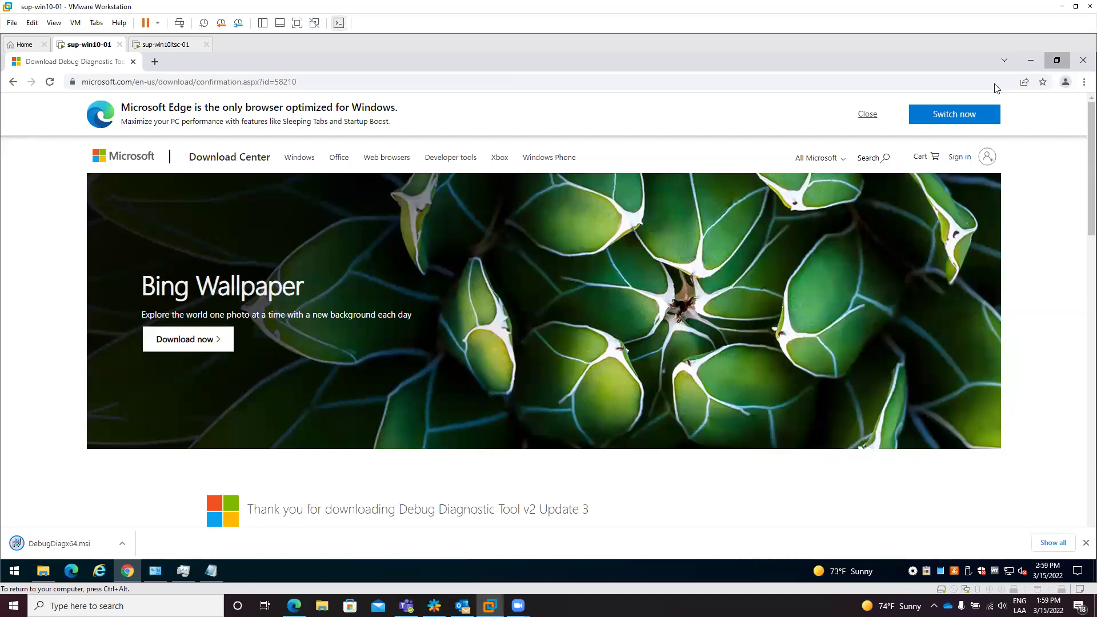
{"action": "left_click", "coordinate": [1056, 60]}
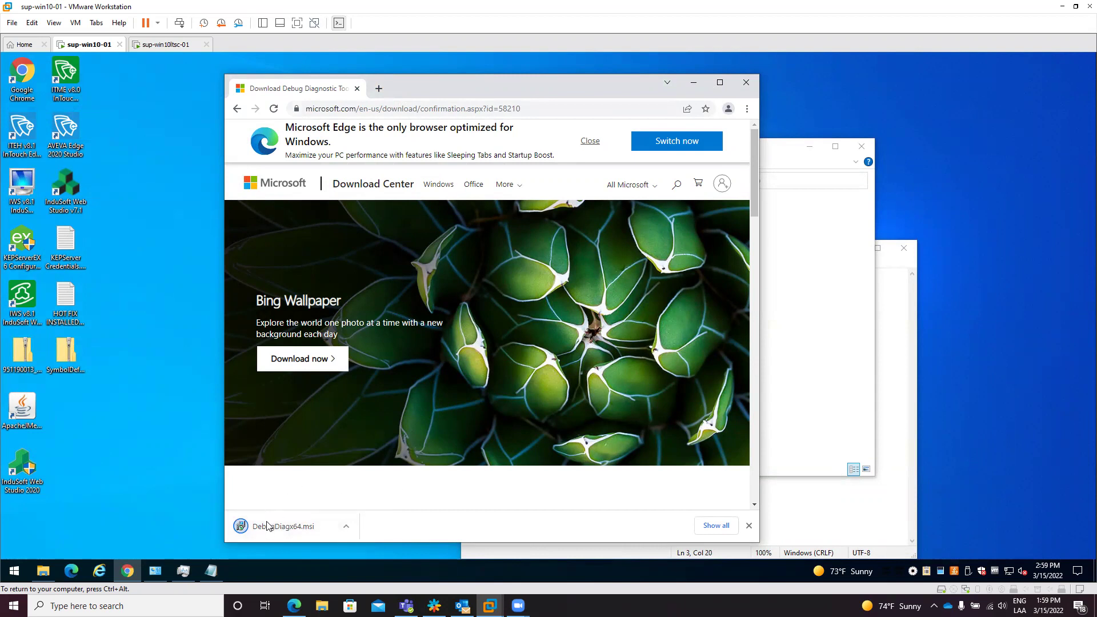
{"action": "left_click", "coordinate": [295, 527]}
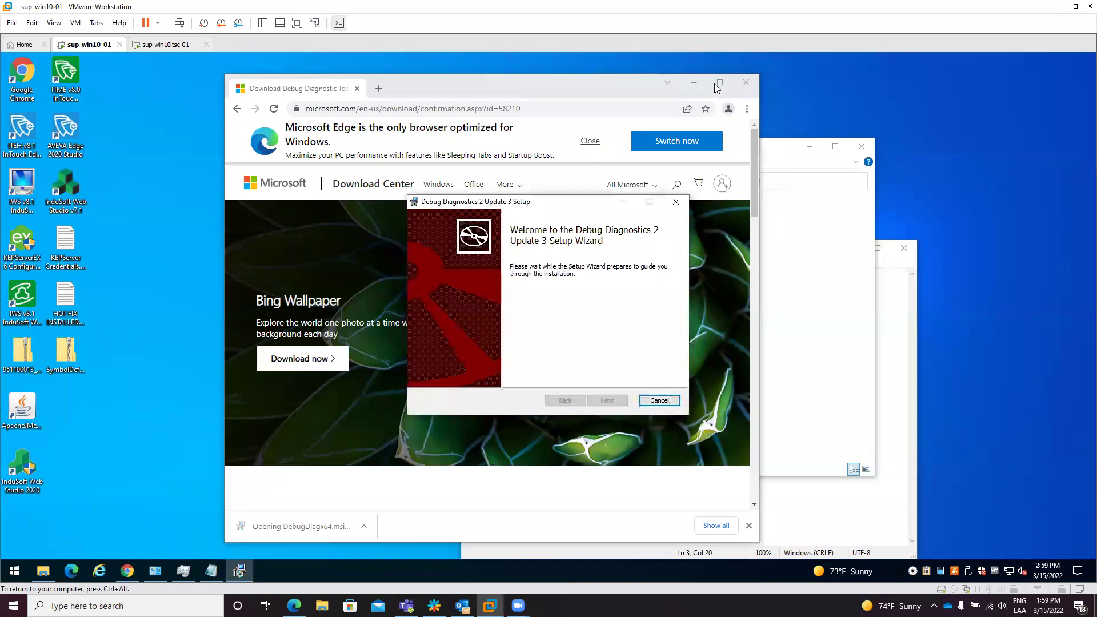
Step: Install Debug Diagnostics 2 Update 3 with default features after accepting the license
{"action": "left_click", "coordinate": [692, 82]}
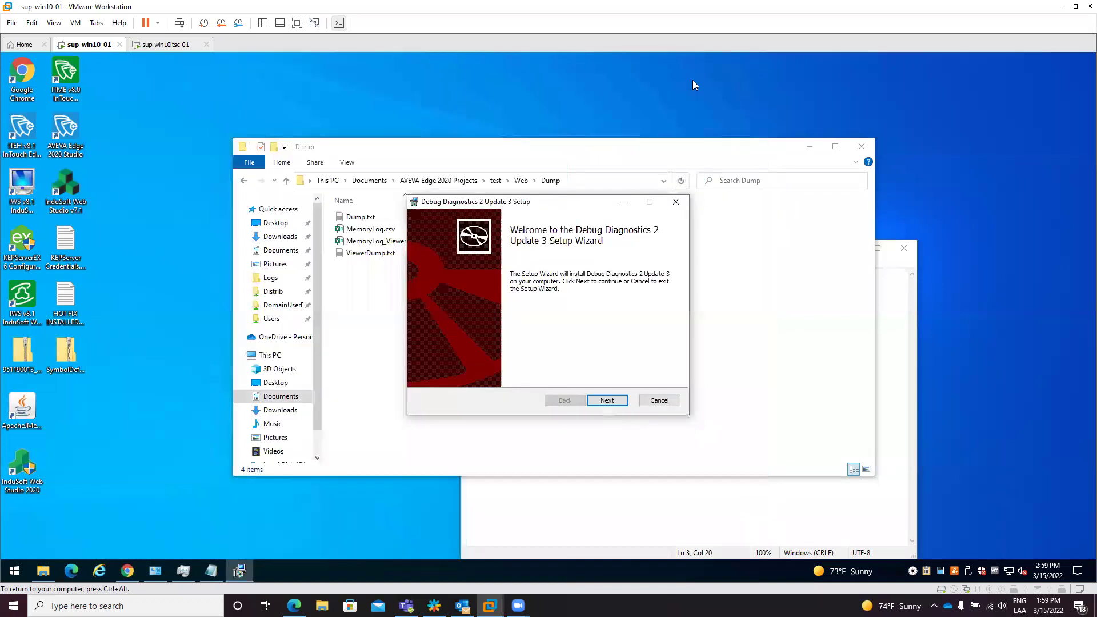
{"action": "left_click", "coordinate": [607, 400]}
{"action": "left_click", "coordinate": [451, 374]}
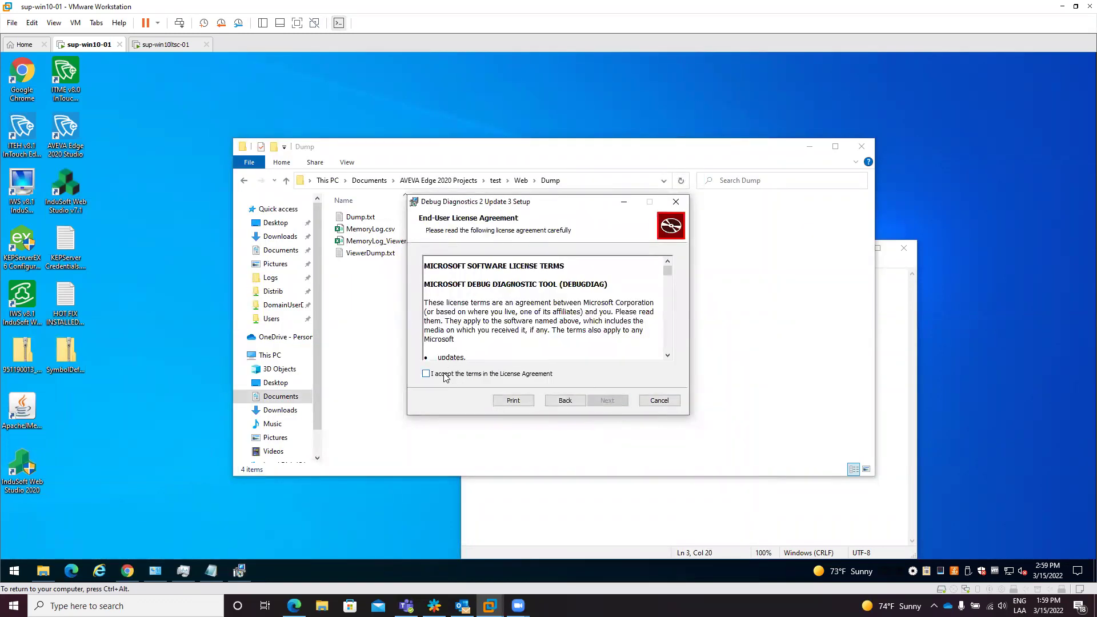
{"action": "left_click", "coordinate": [614, 402]}
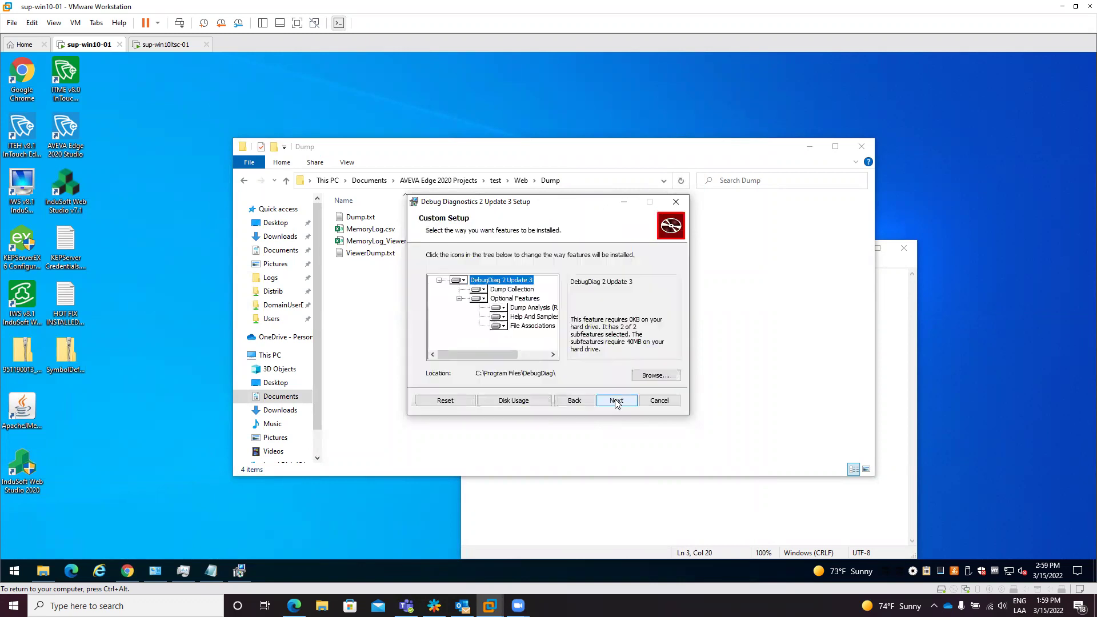
{"action": "left_click", "coordinate": [615, 401]}
{"action": "left_click", "coordinate": [606, 401]}
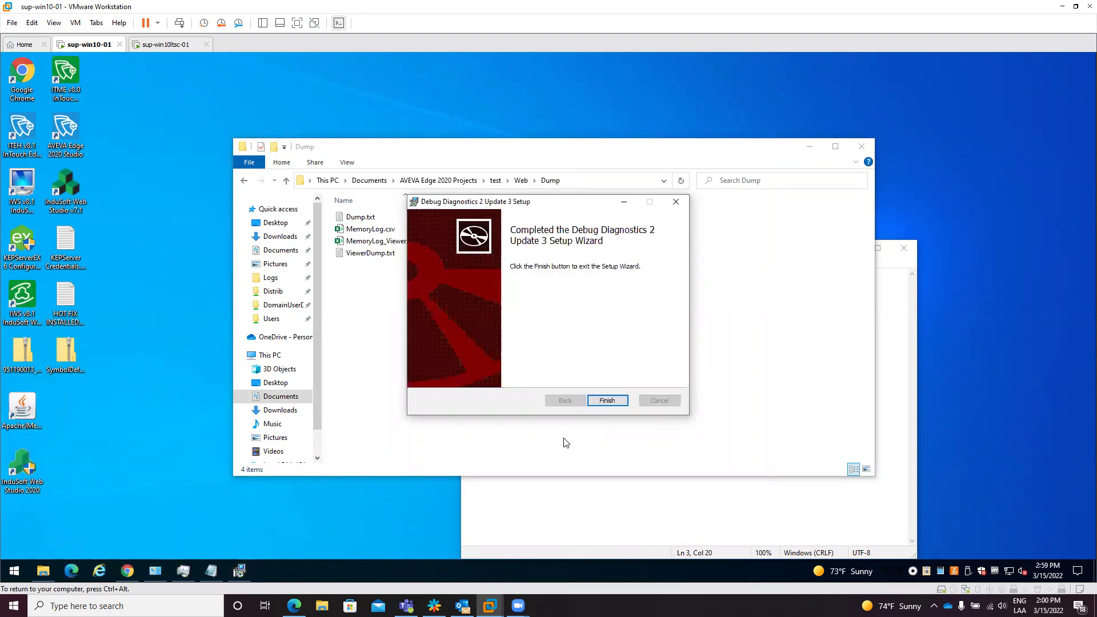
{"action": "left_click", "coordinate": [607, 400]}
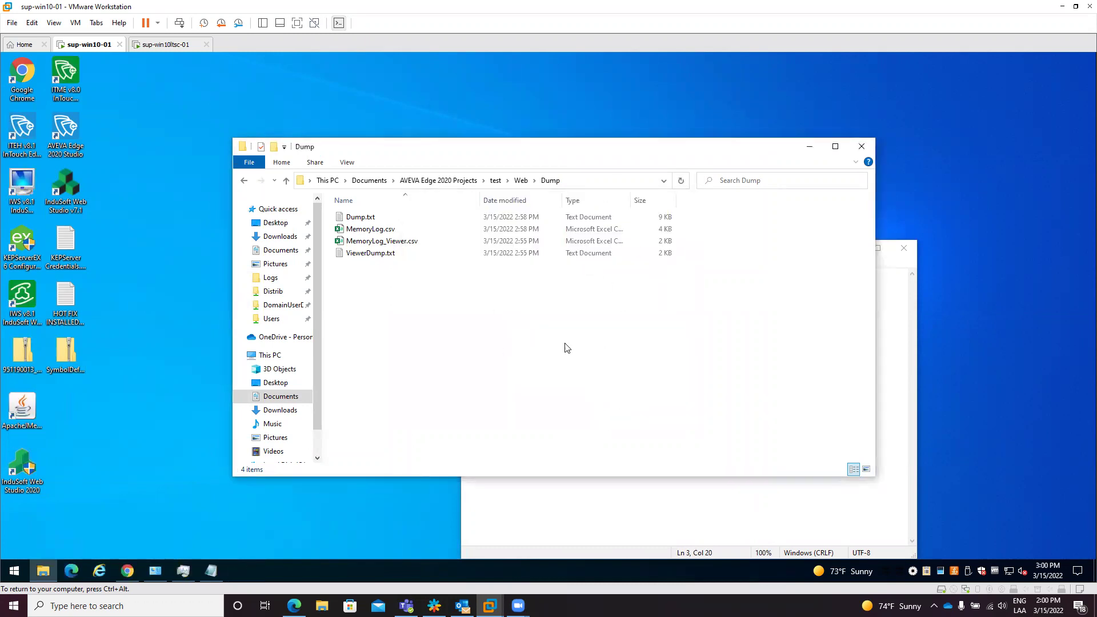
Step: Launch DebugDiag 2 Collection from the Start menu and decline the update offer
{"action": "left_click", "coordinate": [17, 570]}
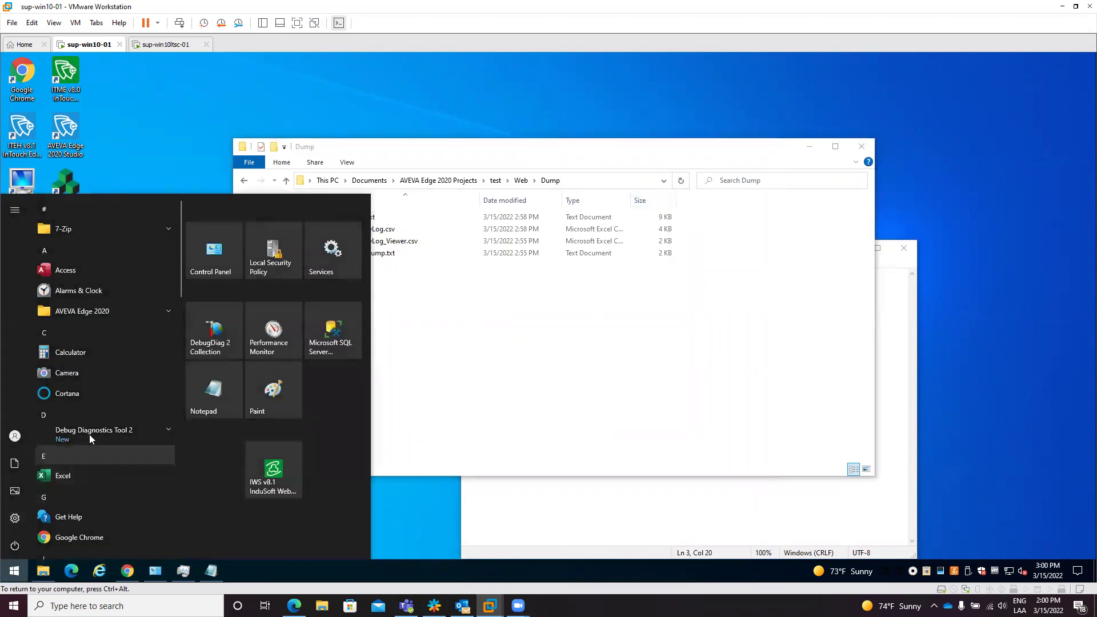
{"action": "left_click", "coordinate": [117, 429]}
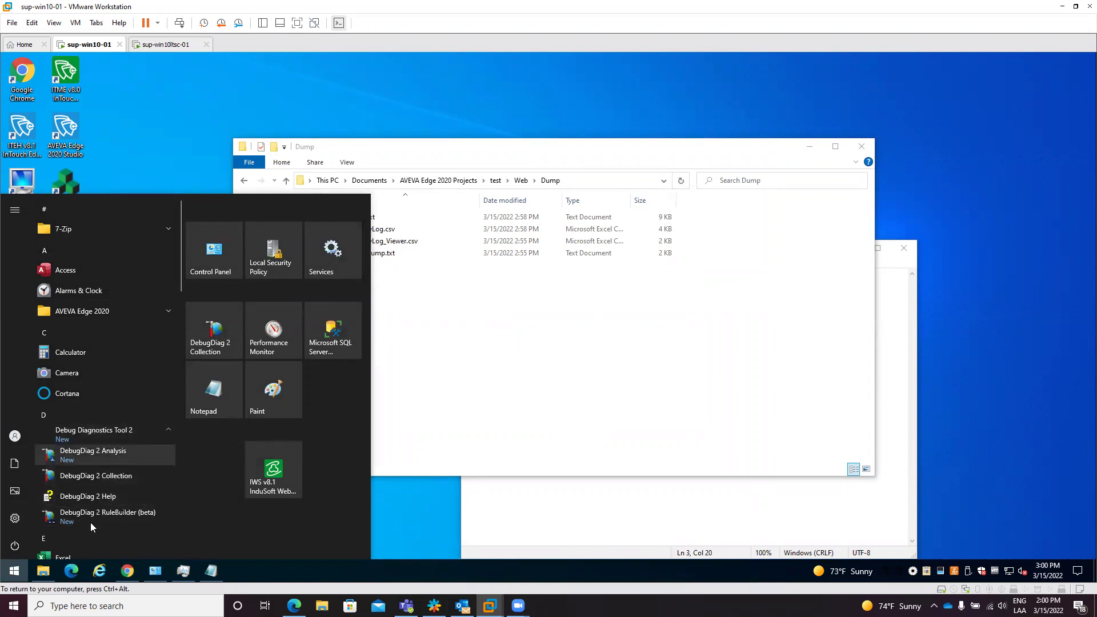
{"action": "left_click", "coordinate": [101, 478]}
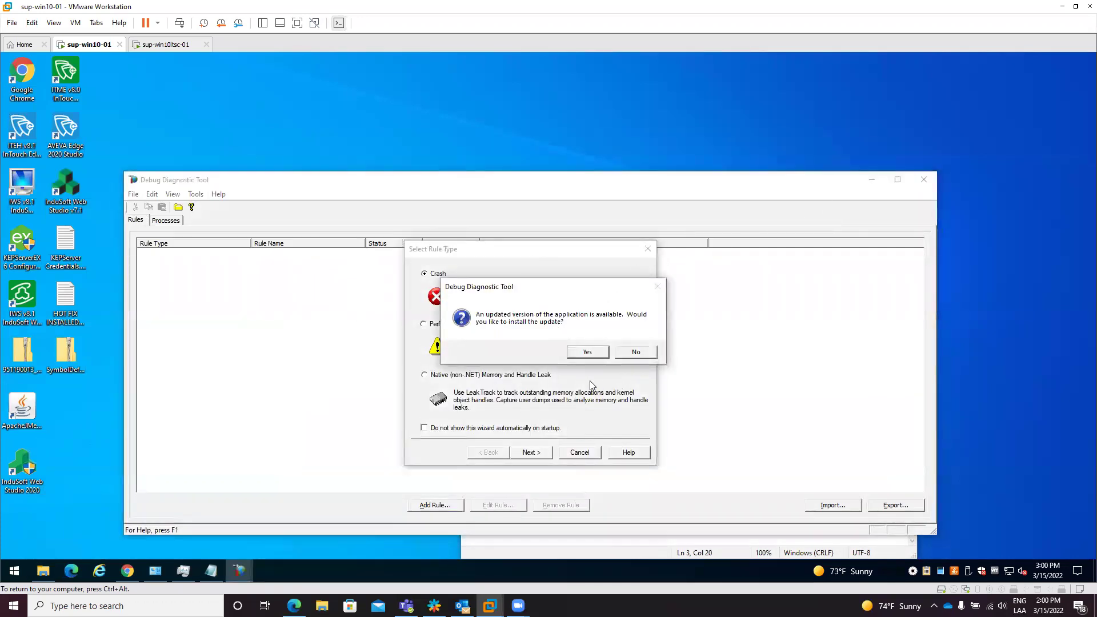
{"action": "left_click", "coordinate": [635, 353]}
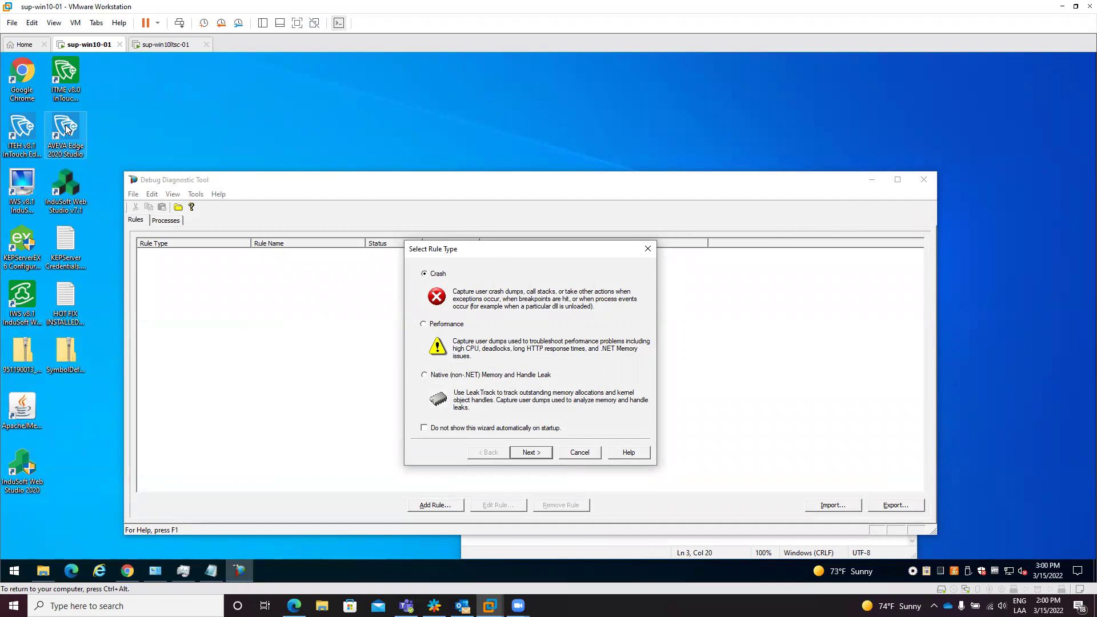
Step: Relaunch AVEVA Edge, run the project in CEView Emulation, close the studio, and return to Debug Diagnostic Tool
{"action": "double_click", "coordinate": [67, 129]}
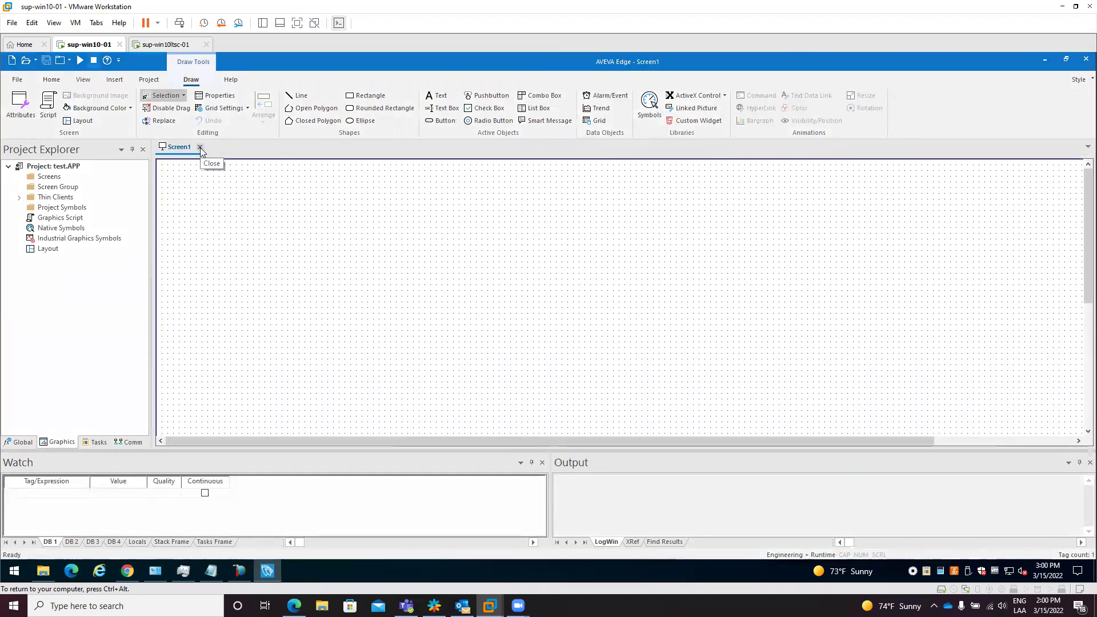
{"action": "left_click", "coordinate": [201, 148]}
{"action": "left_click", "coordinate": [134, 96]}
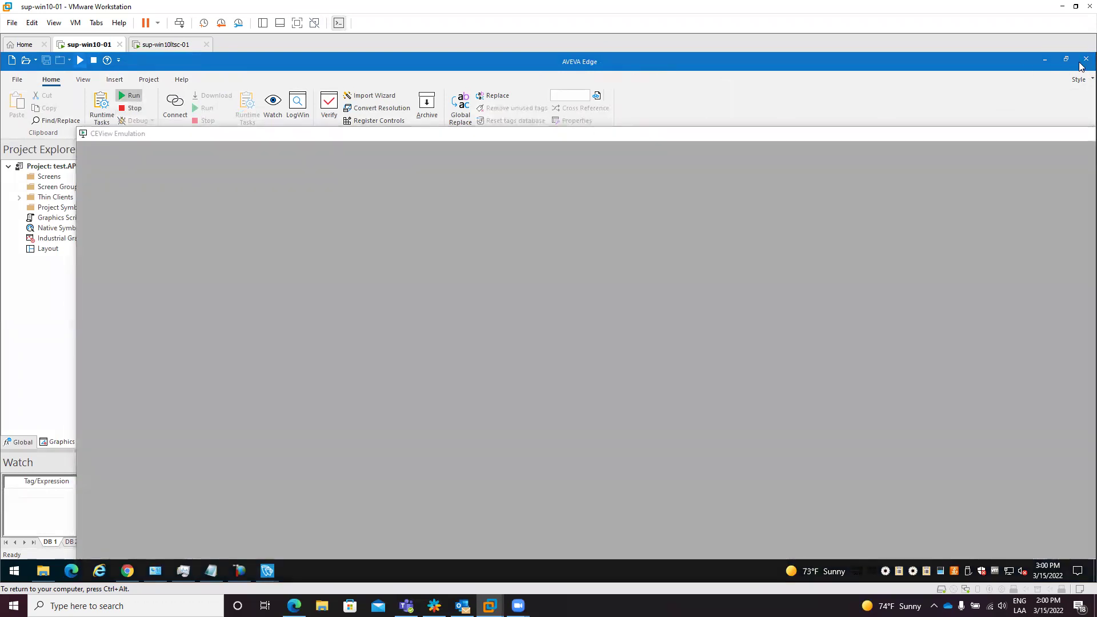
{"action": "left_click", "coordinate": [1086, 60]}
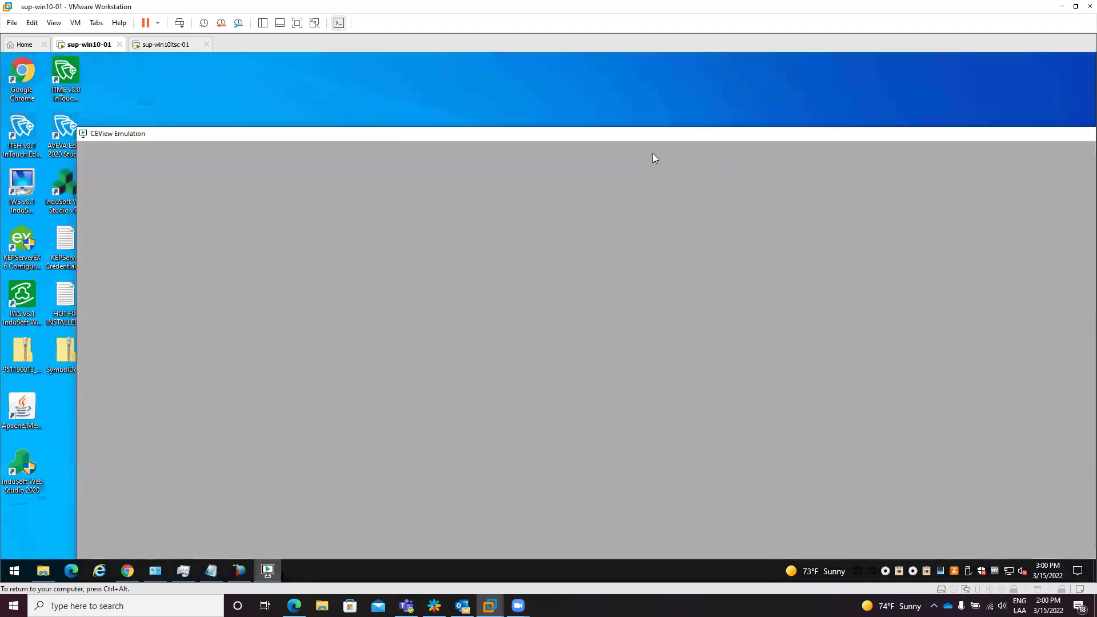
{"action": "left_click_drag", "start_coordinate": [633, 133], "coordinate": [569, 66]}
{"action": "left_click", "coordinate": [237, 569]}
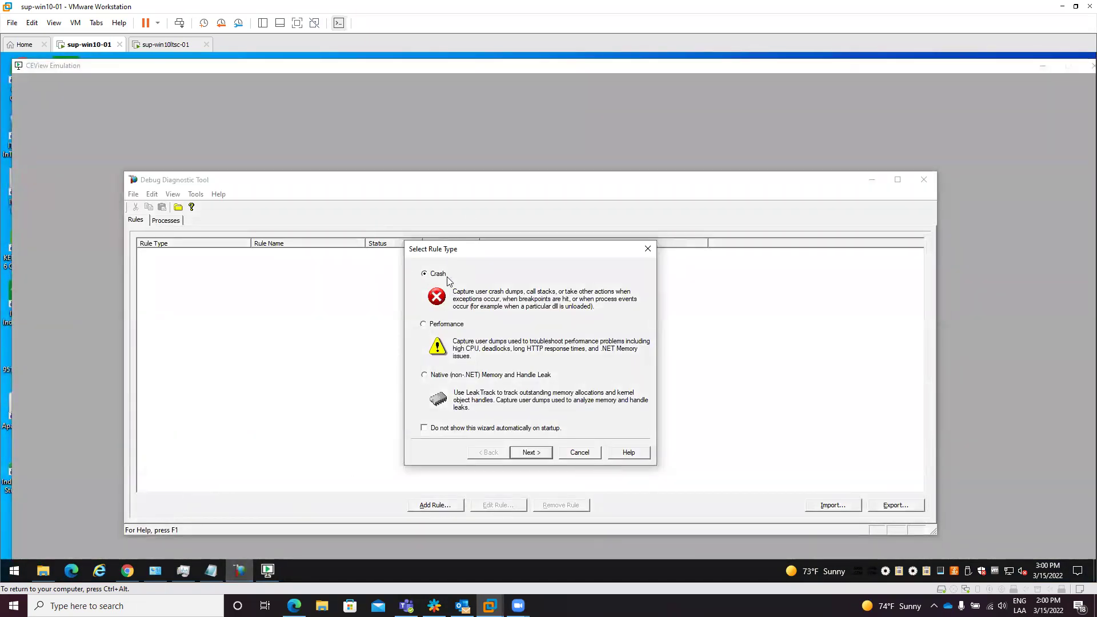
Step: Choose the Crash rule type aimed at a specific process rather than all processes
{"action": "left_click", "coordinate": [531, 453]}
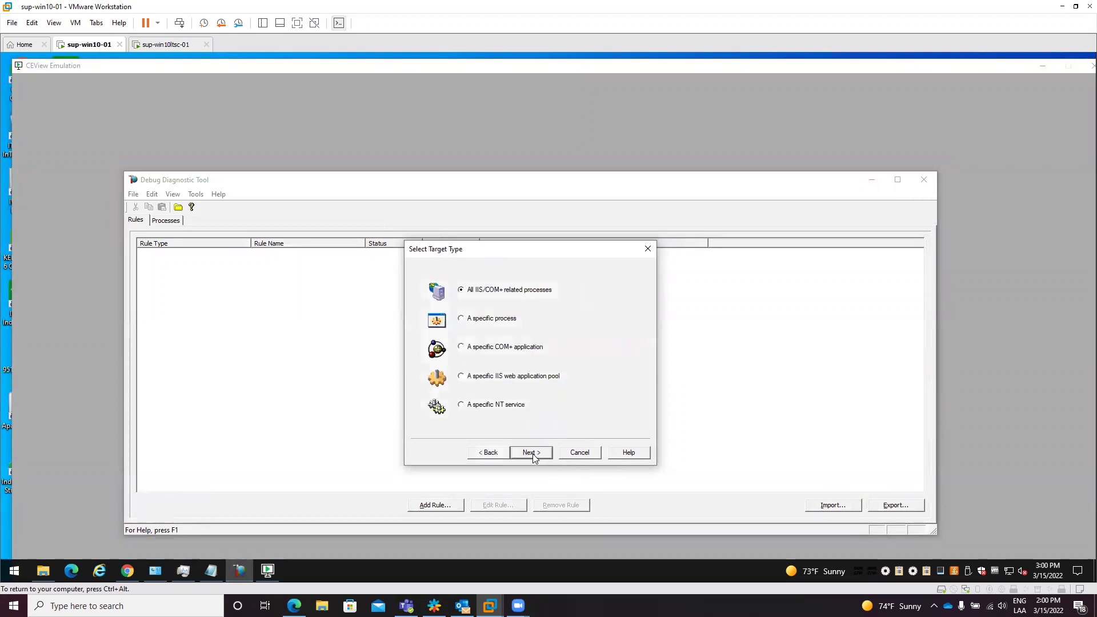
{"action": "left_click", "coordinate": [464, 322]}
{"action": "left_click", "coordinate": [483, 456]}
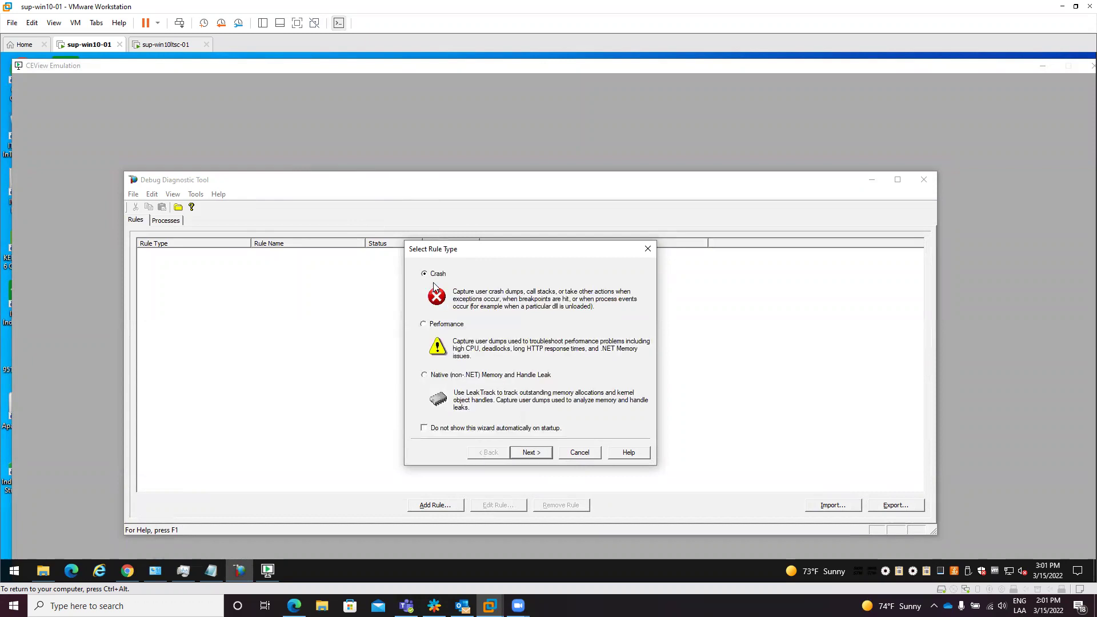
{"action": "left_click", "coordinate": [531, 453]}
{"action": "left_click", "coordinate": [474, 321]}
{"action": "left_click", "coordinate": [531, 452]}
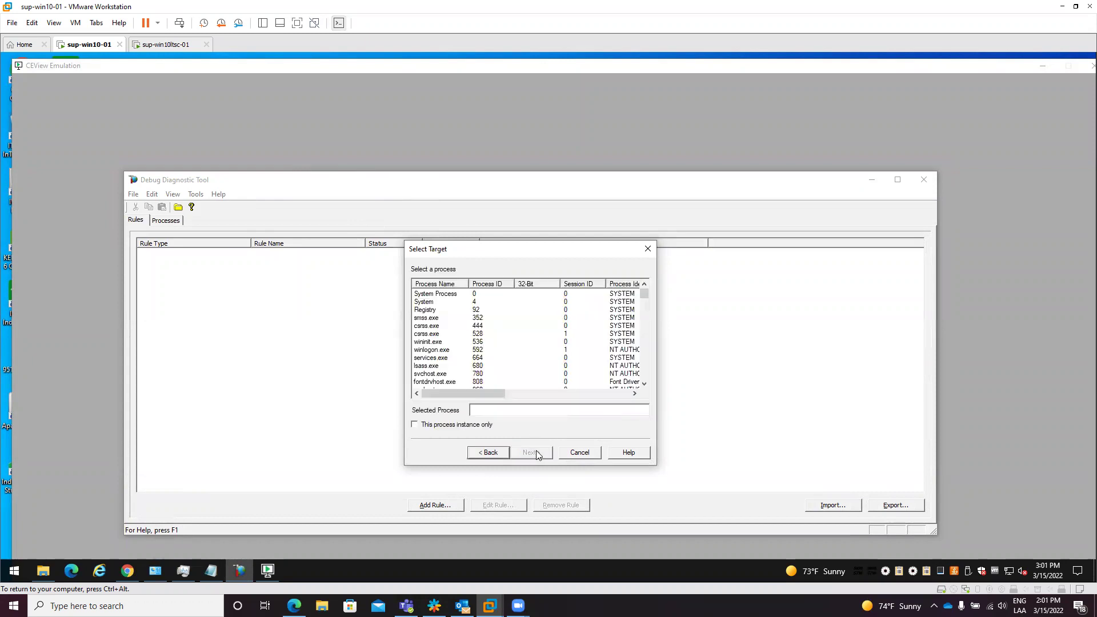
Step: Select Studio Manager.exe from the name-sorted process list as the rule's target
{"action": "left_click", "coordinate": [436, 284]}
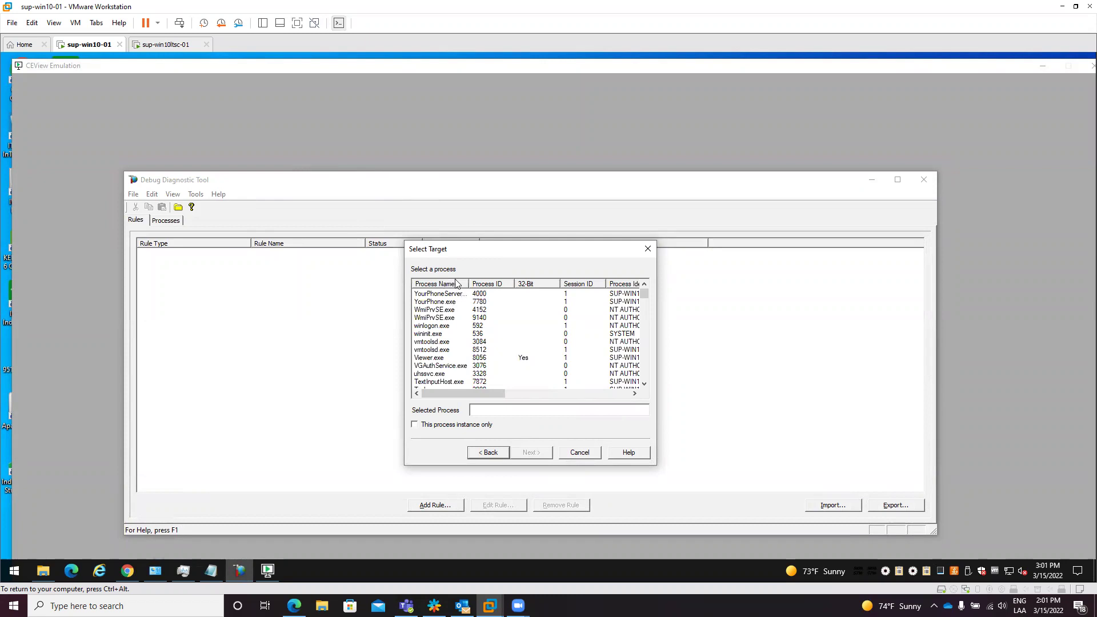
{"action": "left_click", "coordinate": [448, 284]}
{"action": "left_click", "coordinate": [454, 319]}
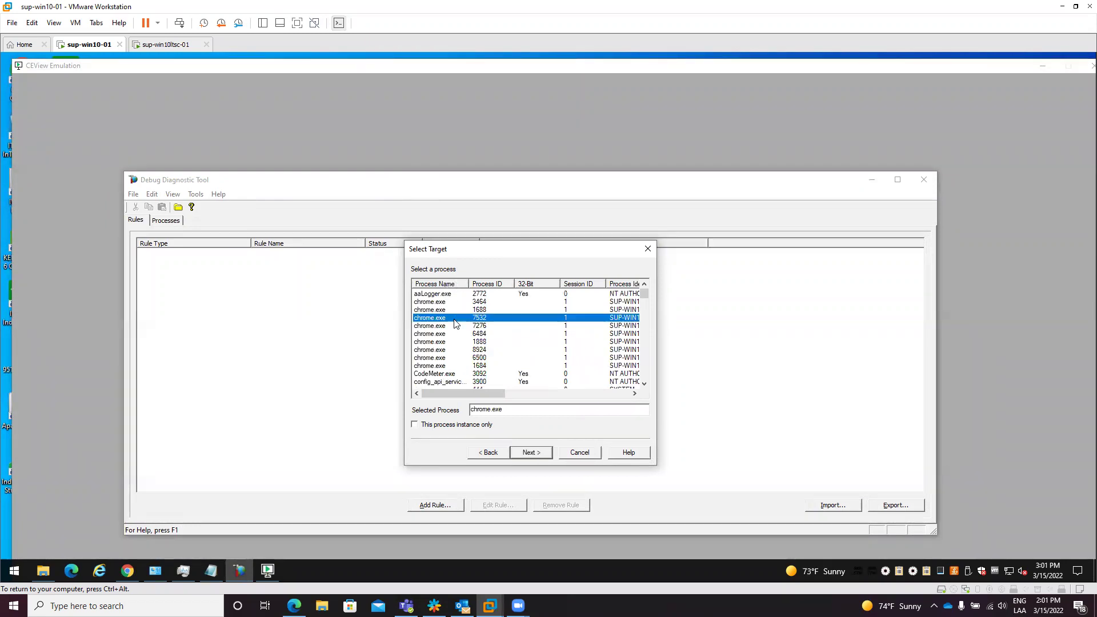
{"action": "type", "text": "stu"}
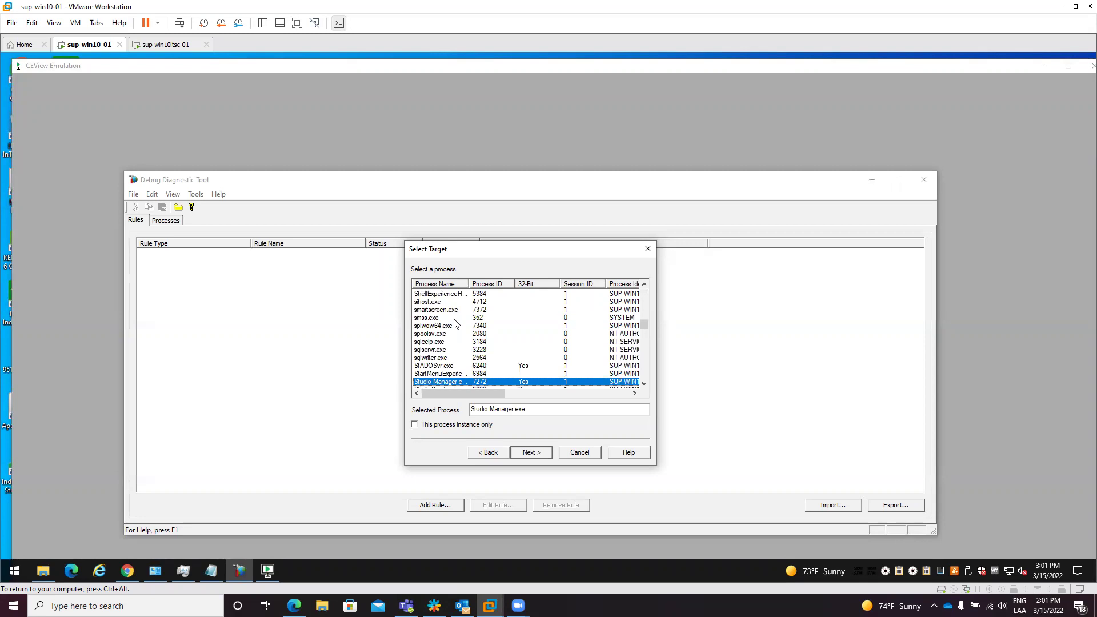
{"action": "scroll", "coordinate": [472, 345], "scroll_direction": "down", "scroll_amount": 1}
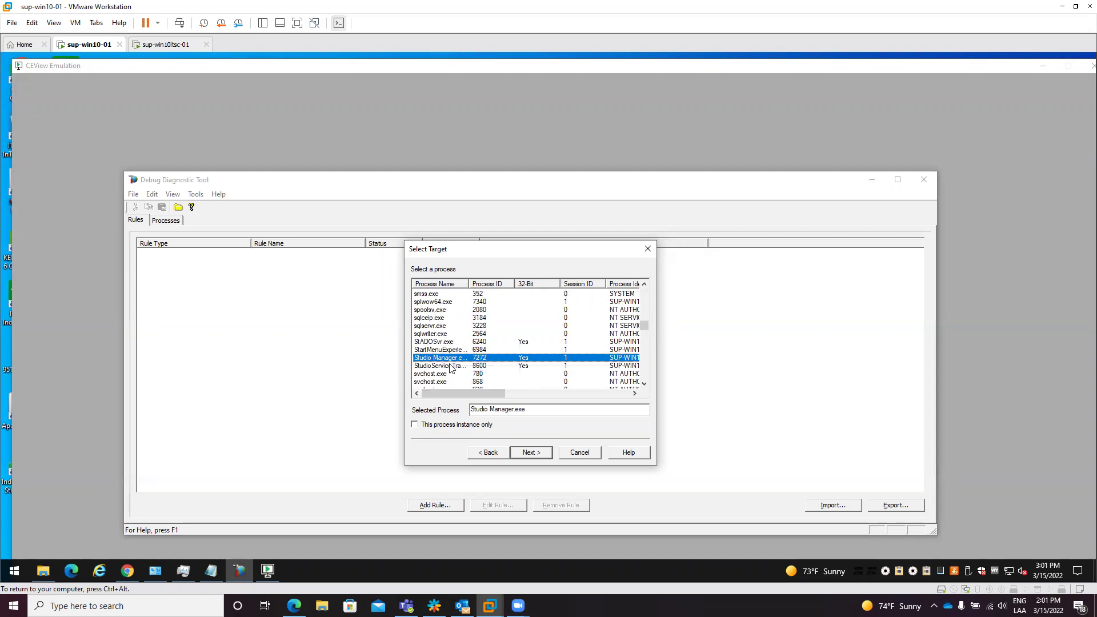
{"action": "double_click", "coordinate": [468, 284]}
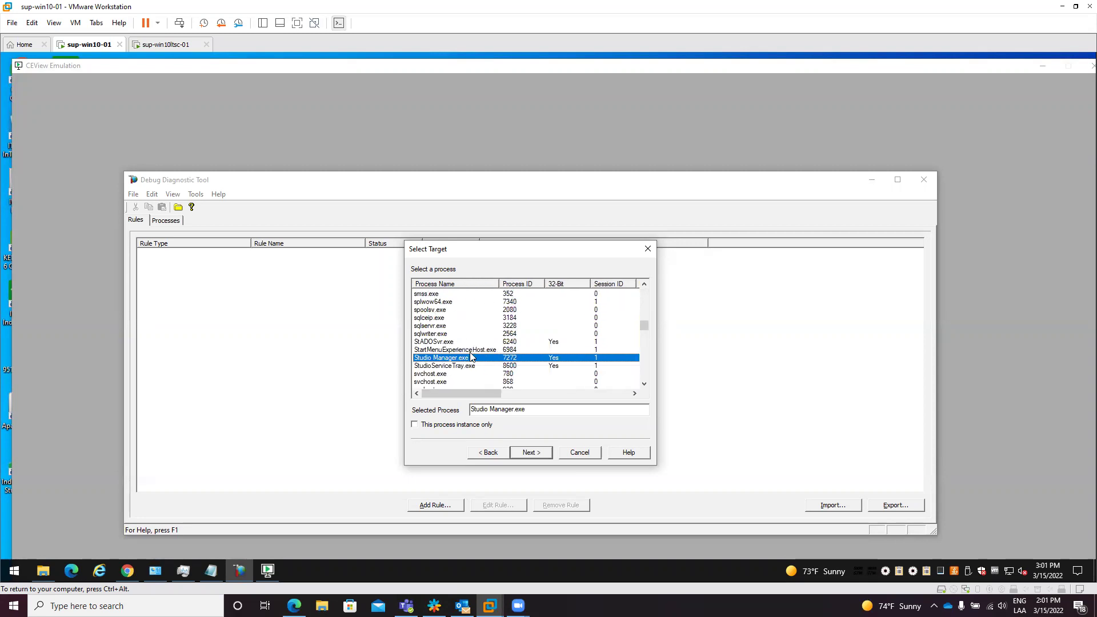
{"action": "left_click", "coordinate": [529, 451]}
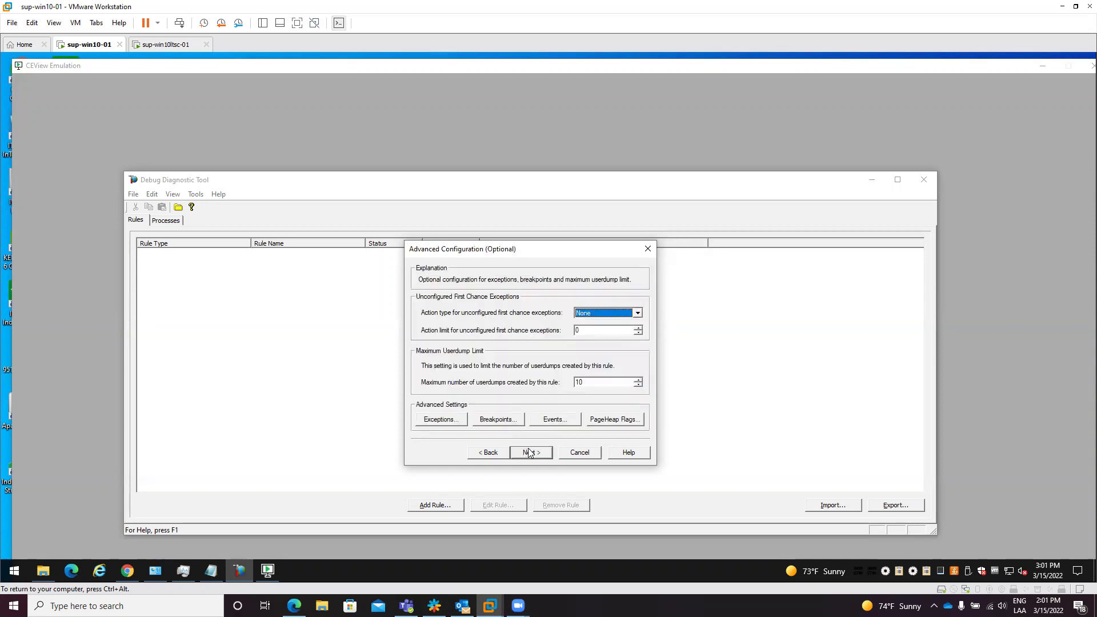
Step: Add an Access Violation (C0000005) exception with a Full Userdump action
{"action": "left_click", "coordinate": [439, 420]}
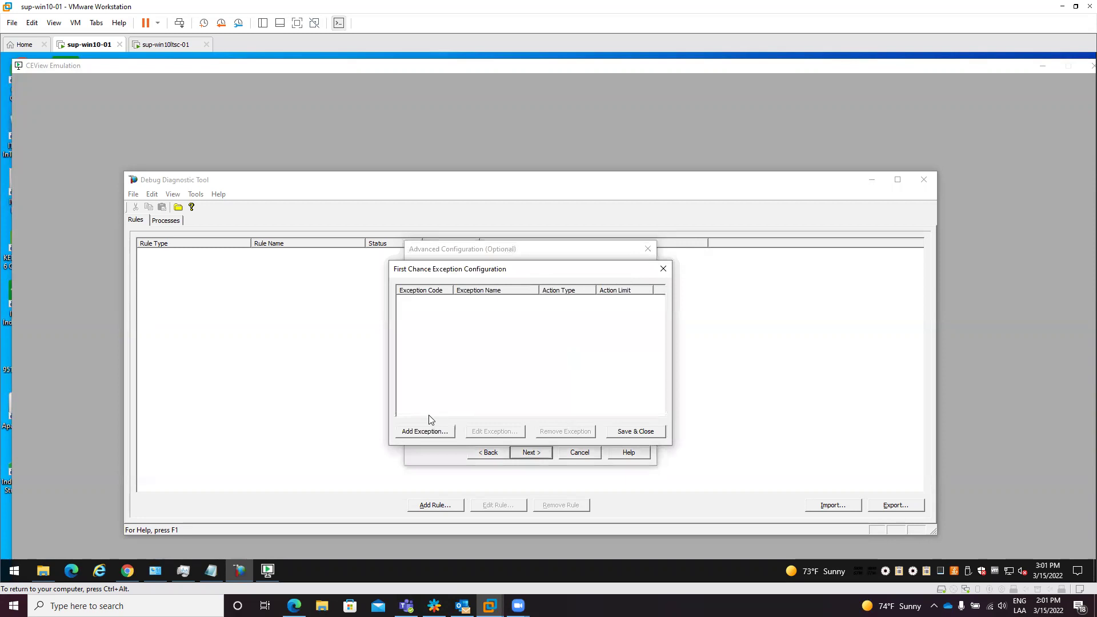
{"action": "left_click", "coordinate": [431, 432]}
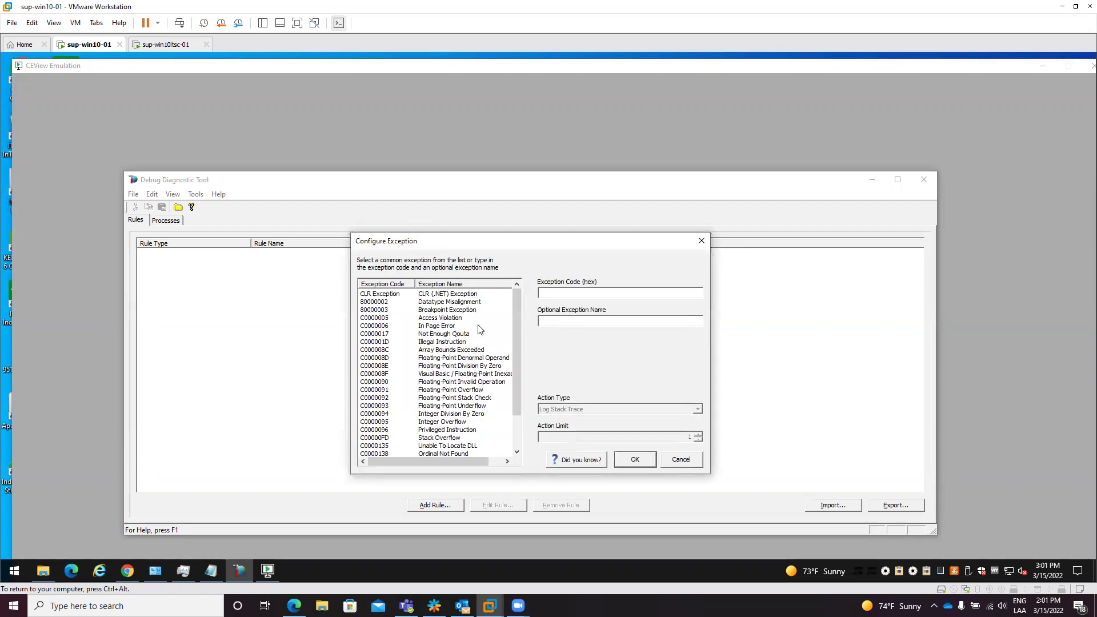
{"action": "left_click", "coordinate": [422, 318]}
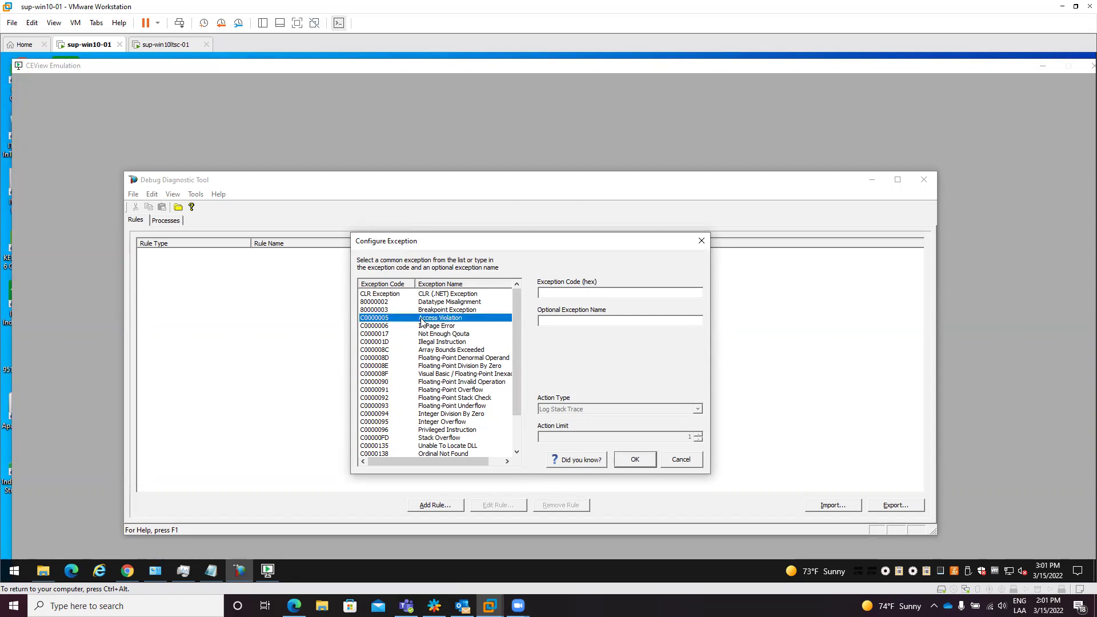
{"action": "left_click", "coordinate": [694, 410]}
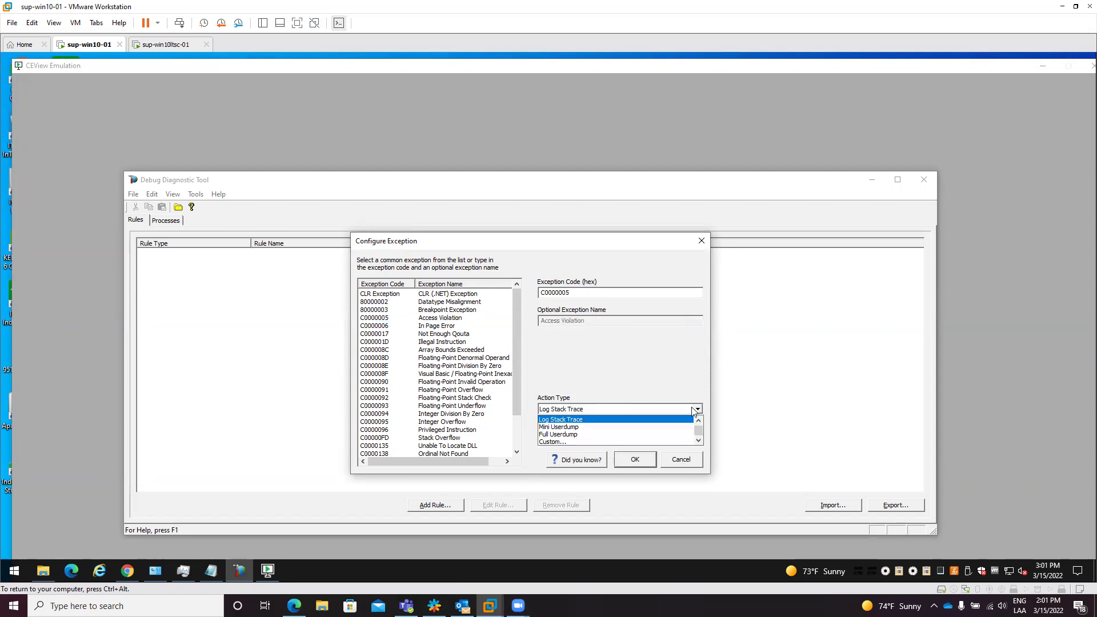
{"action": "left_click", "coordinate": [555, 434]}
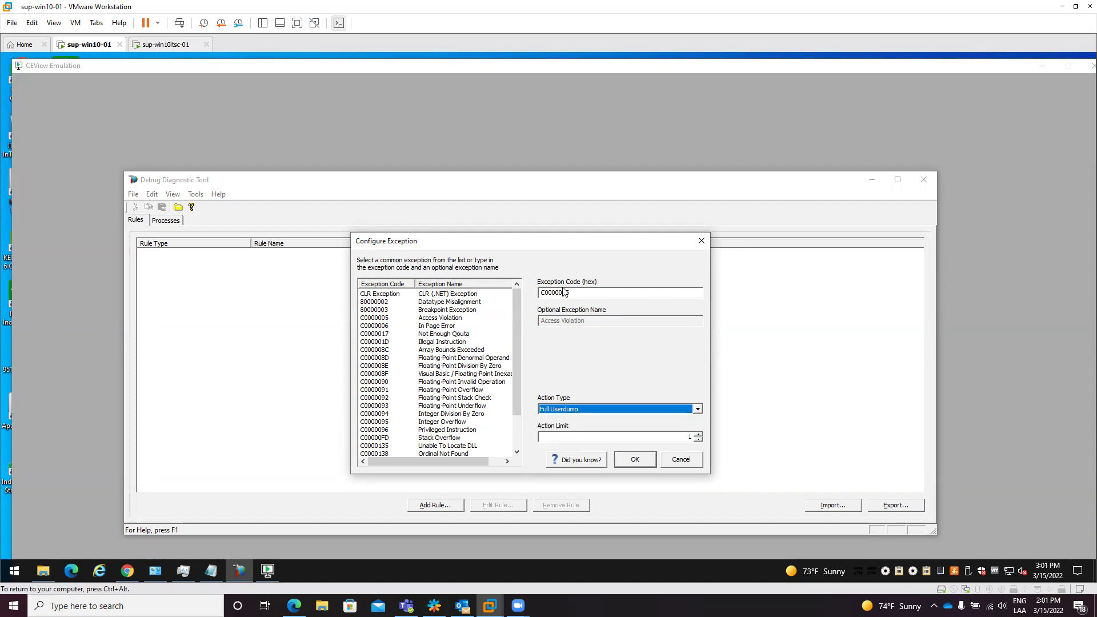
{"action": "left_click", "coordinate": [635, 460]}
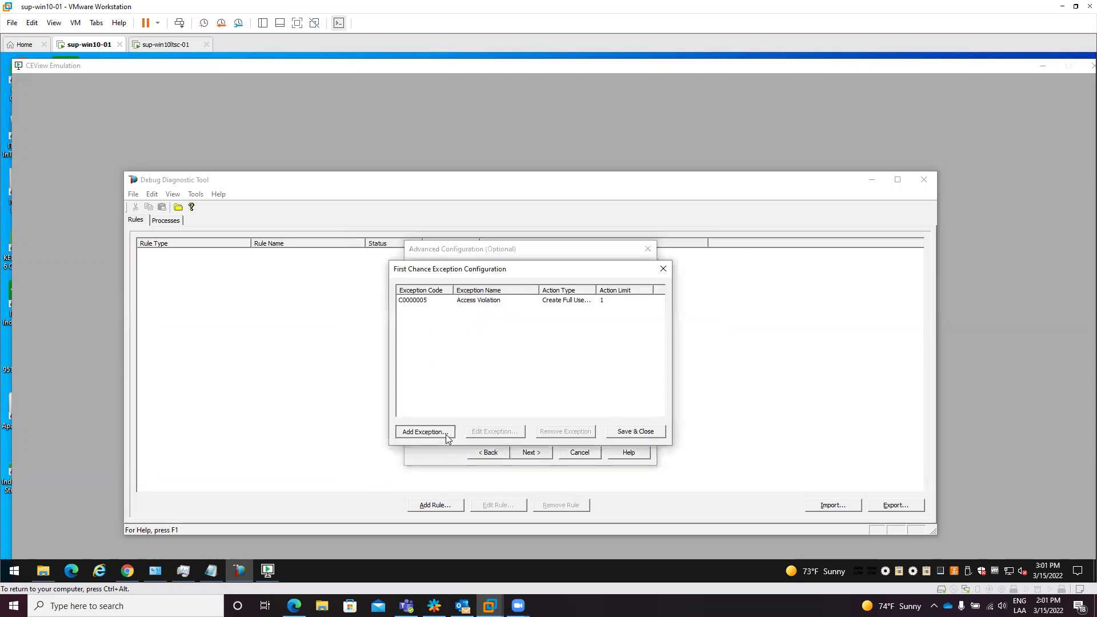
Step: Add an Illegal Instruction (C000001D) exception with a Full Userdump action
{"action": "left_click", "coordinate": [444, 433]}
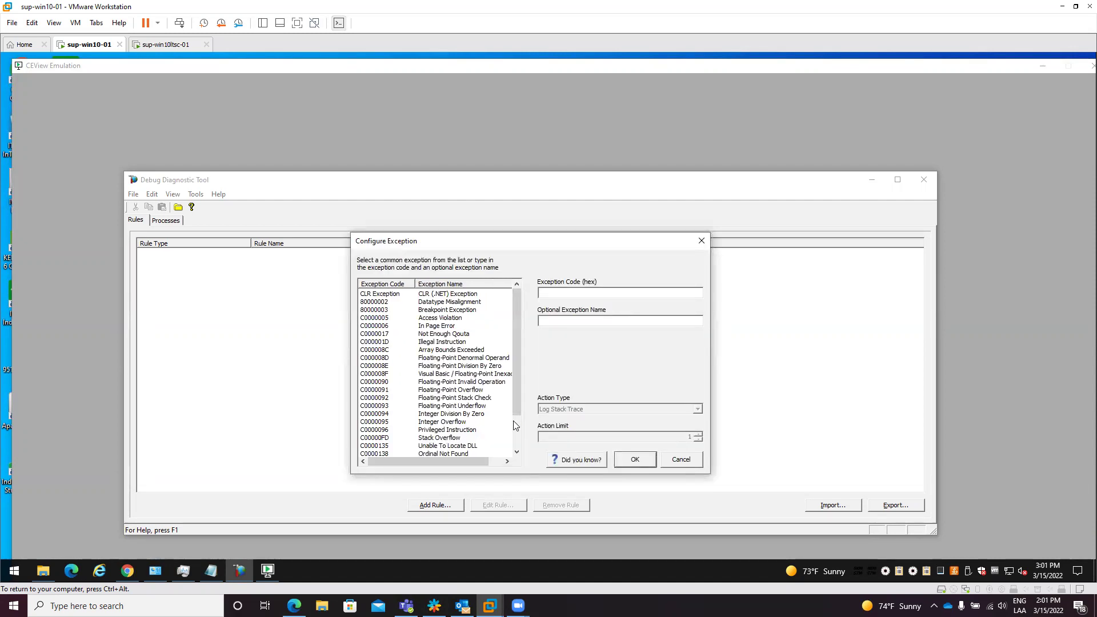
{"action": "left_click", "coordinate": [451, 342]}
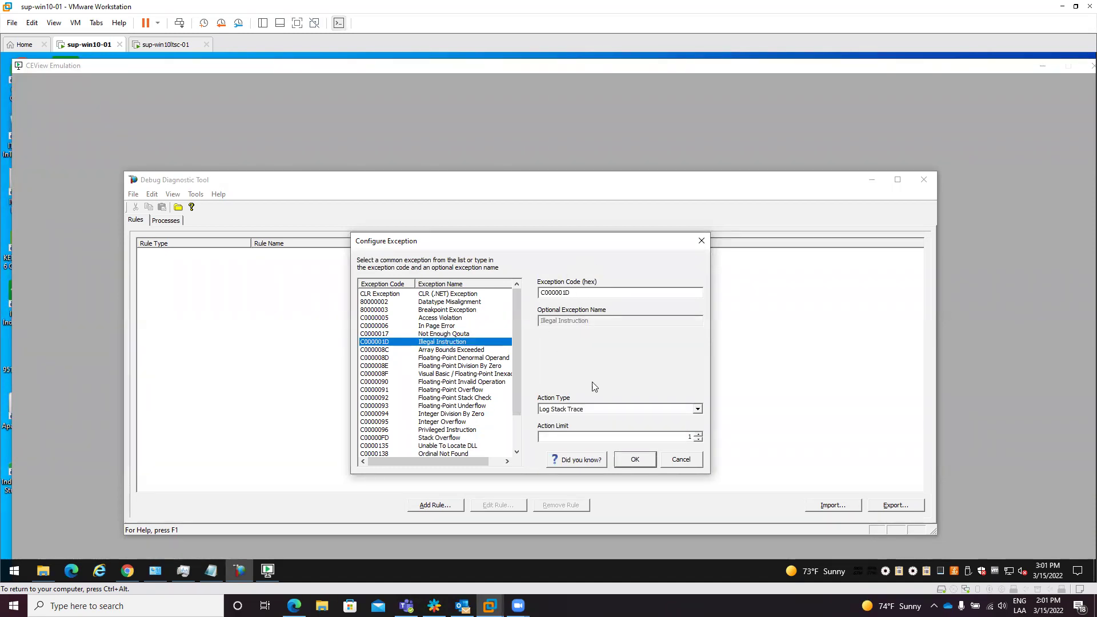
{"action": "left_click", "coordinate": [696, 408]}
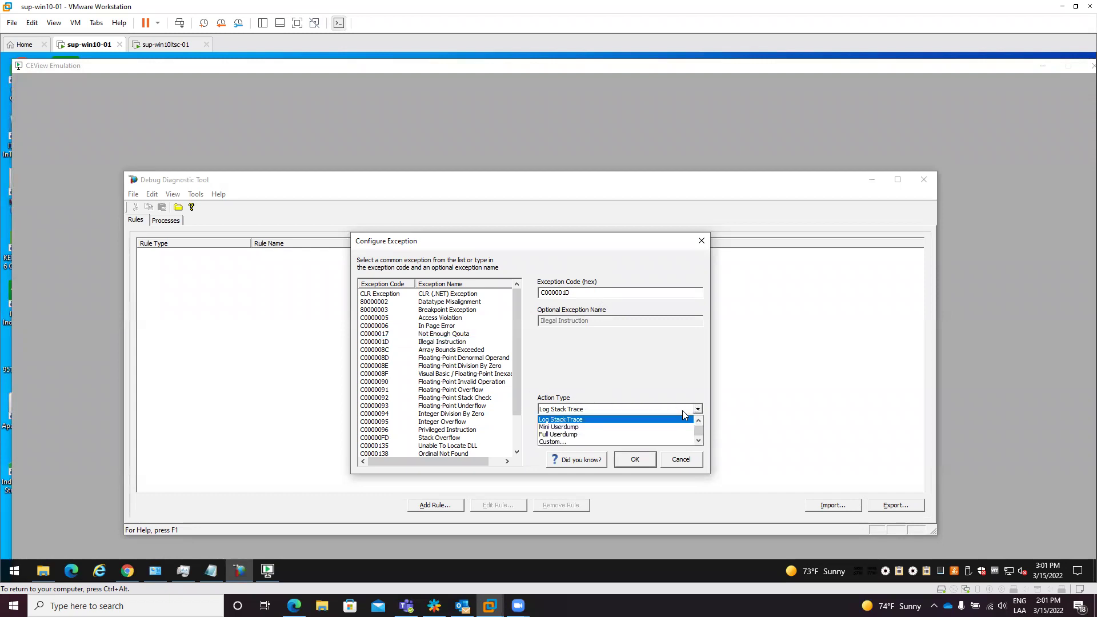
{"action": "left_click", "coordinate": [578, 432]}
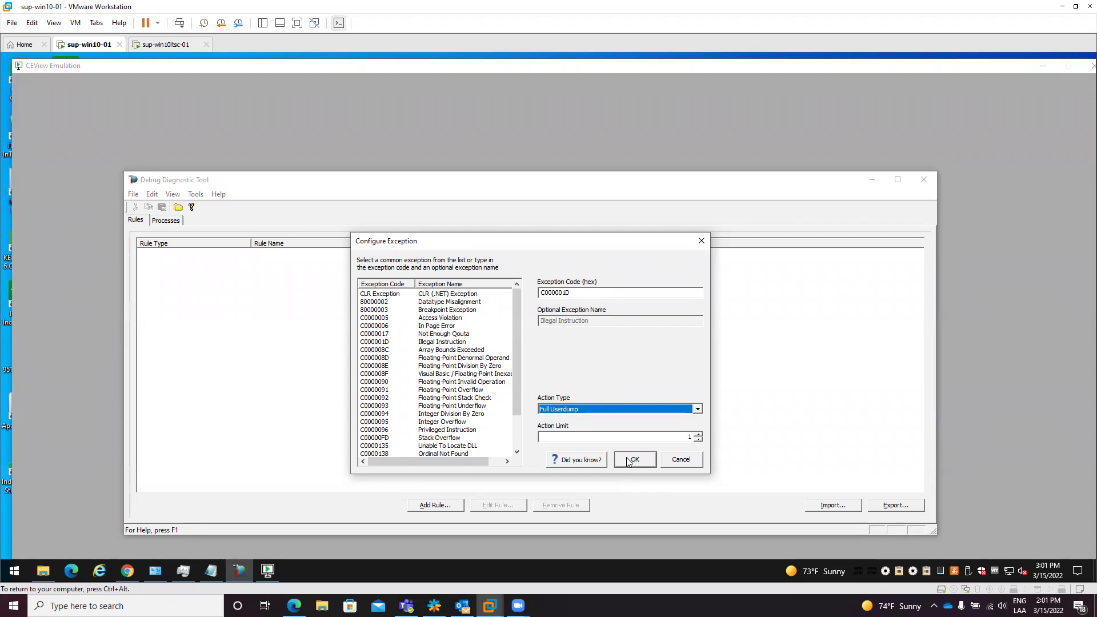
{"action": "left_click", "coordinate": [630, 464]}
Step: Add a Stack Overflow (C00000FD) exception with a Full Userdump action
{"action": "left_click", "coordinate": [442, 431]}
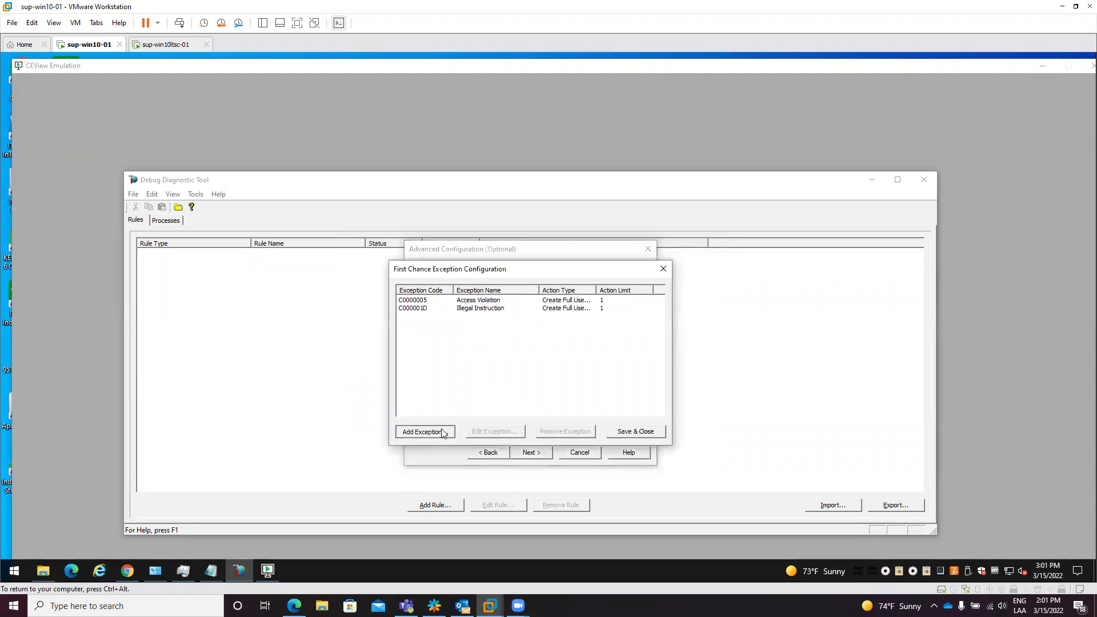
{"action": "scroll", "coordinate": [479, 402], "scroll_direction": "down", "scroll_amount": 2}
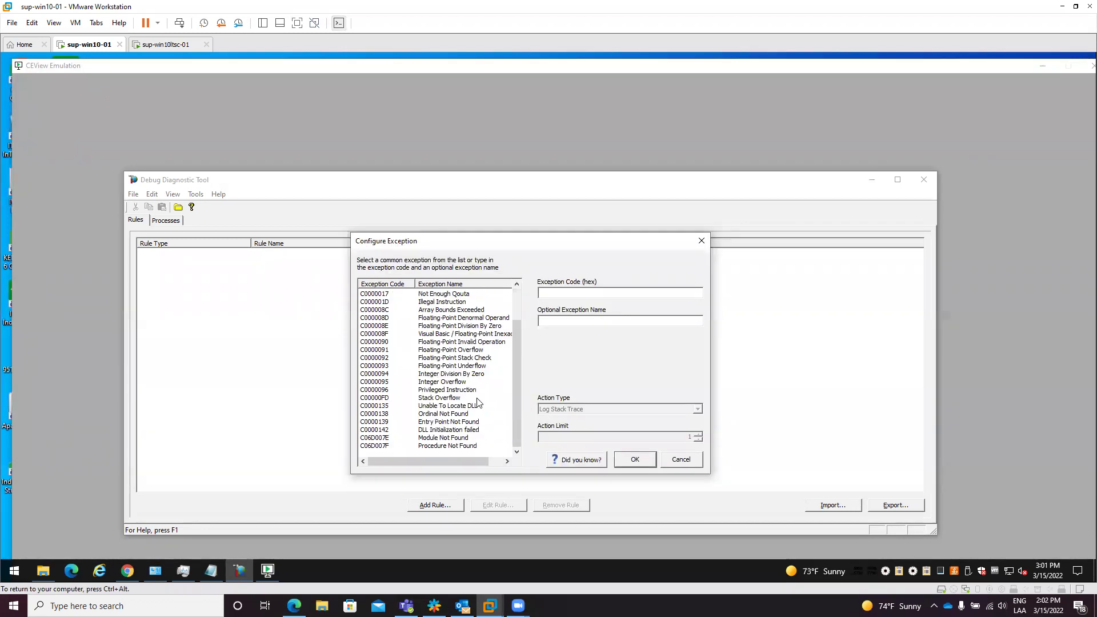
{"action": "left_click", "coordinate": [444, 400]}
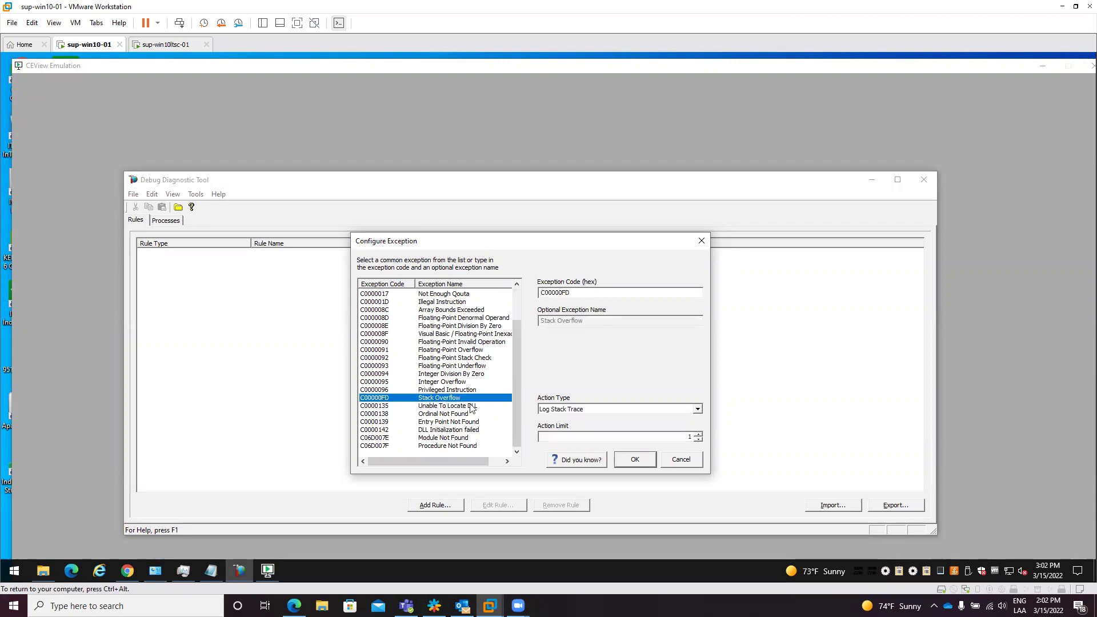
{"action": "left_click", "coordinate": [697, 410]}
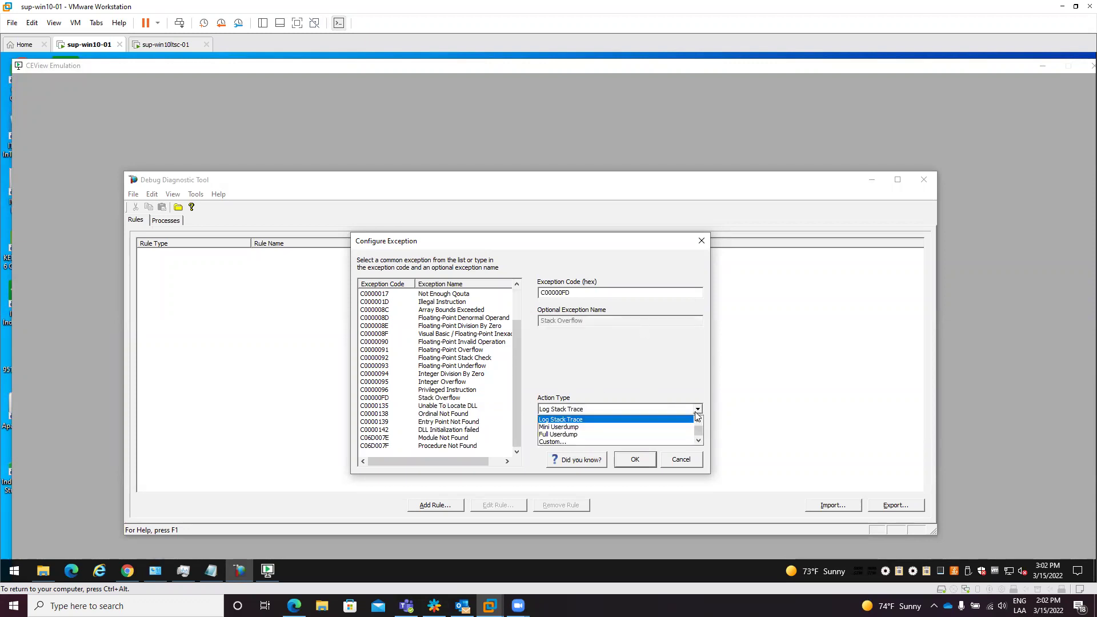
{"action": "left_click", "coordinate": [570, 434]}
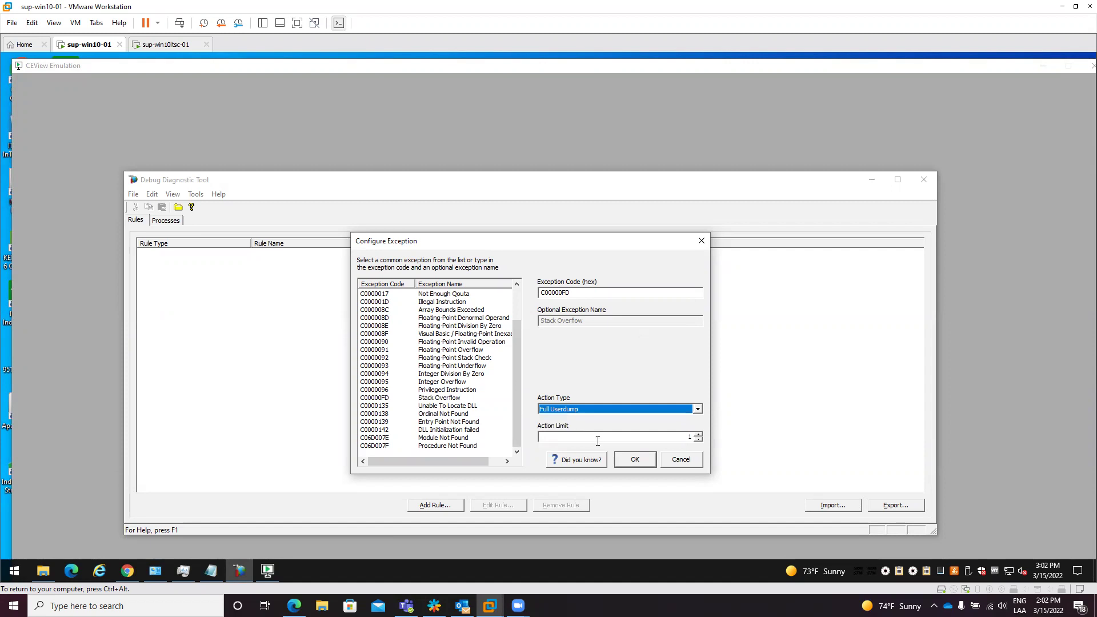
{"action": "left_click", "coordinate": [634, 460]}
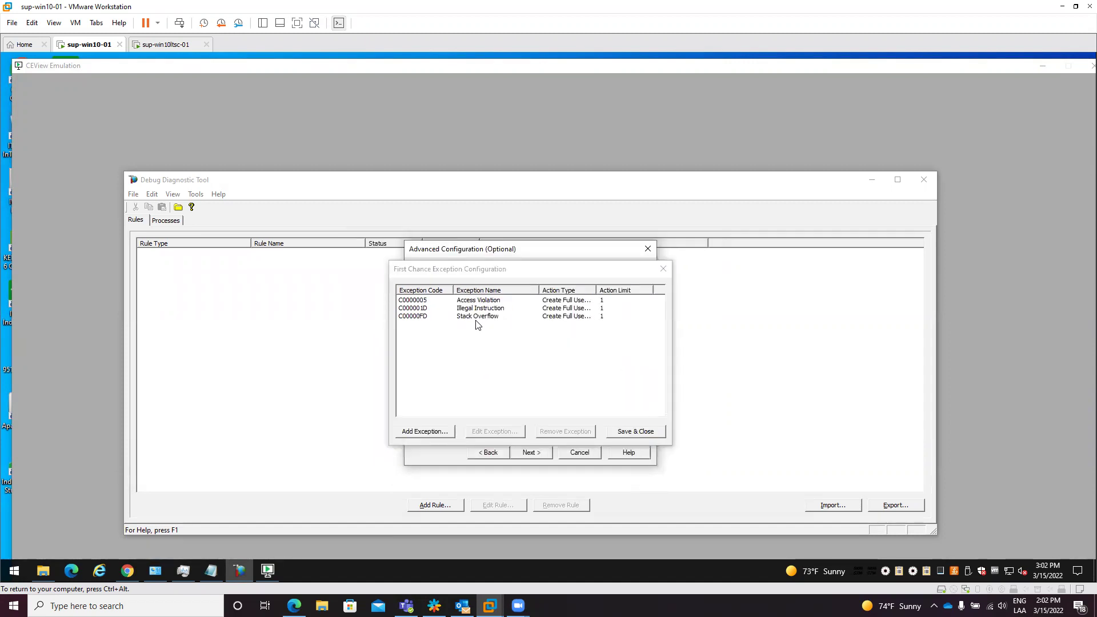
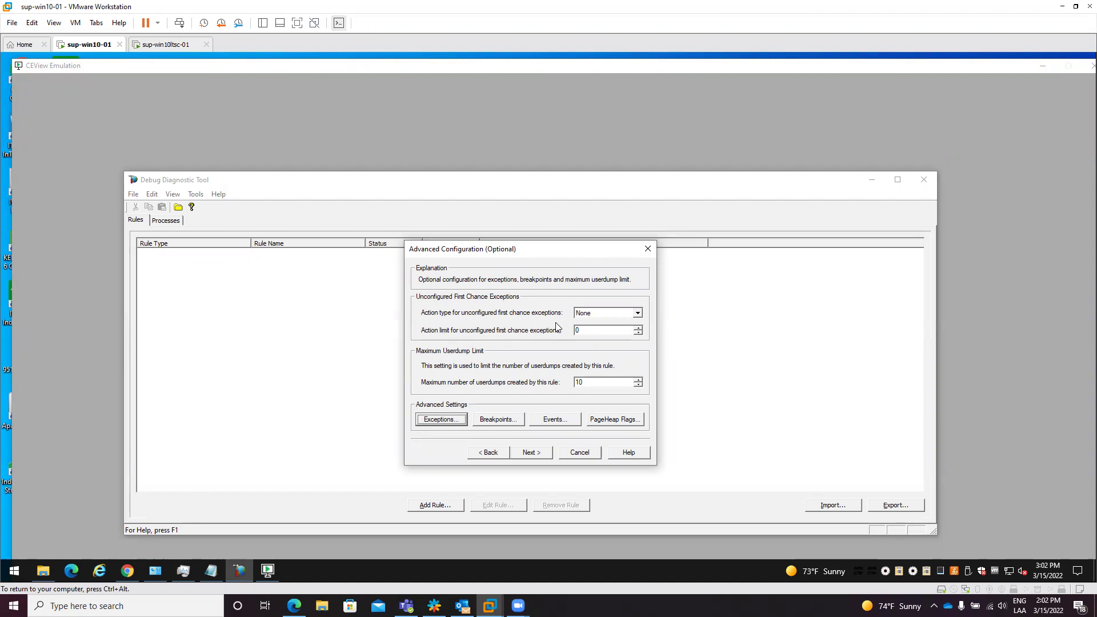
Step: Try Full Userdump with an action limit of 2 for unconfigured first-chance exceptions, then review the Exceptions list
{"action": "left_click", "coordinate": [637, 313]}
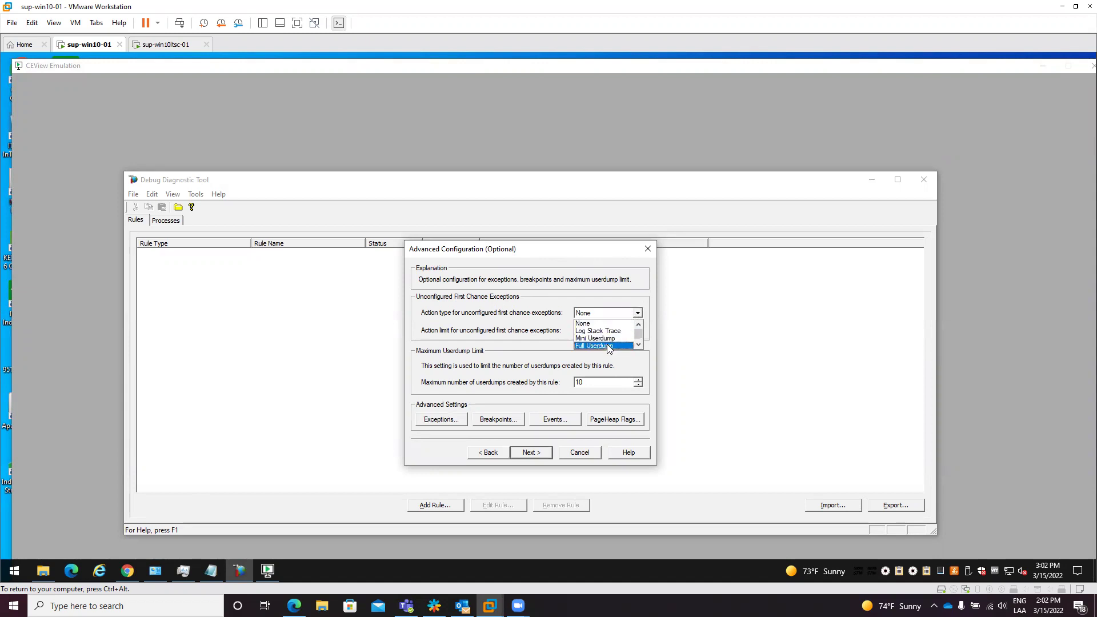
{"action": "left_click", "coordinate": [606, 345]}
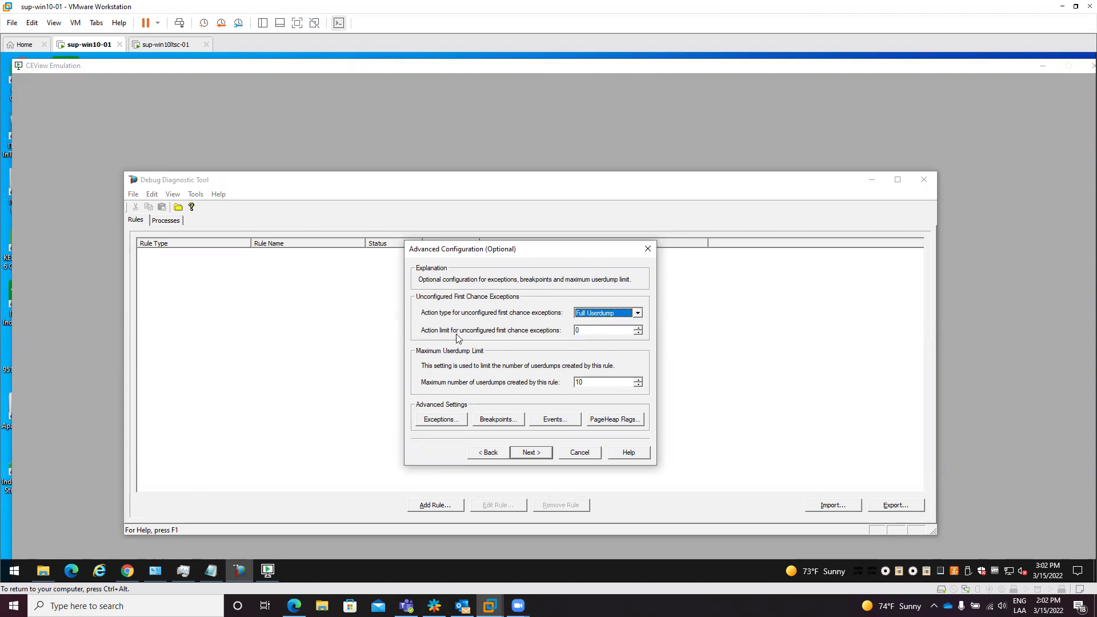
{"action": "left_click", "coordinate": [638, 328]}
{"action": "left_click", "coordinate": [638, 328]}
{"action": "left_click", "coordinate": [437, 418]}
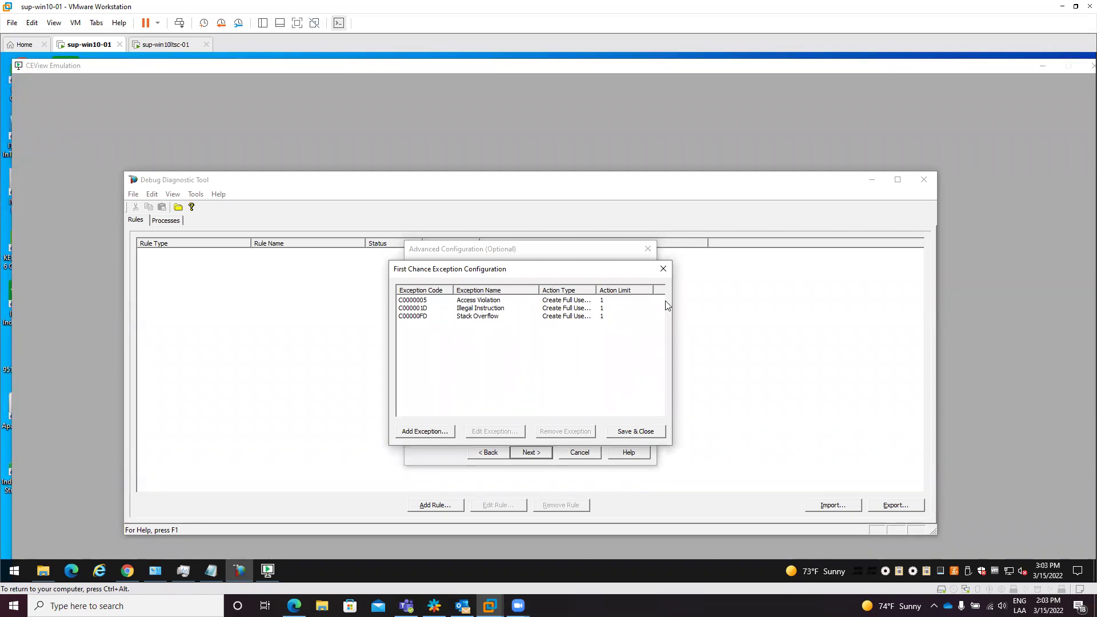
{"action": "left_click", "coordinate": [662, 268]}
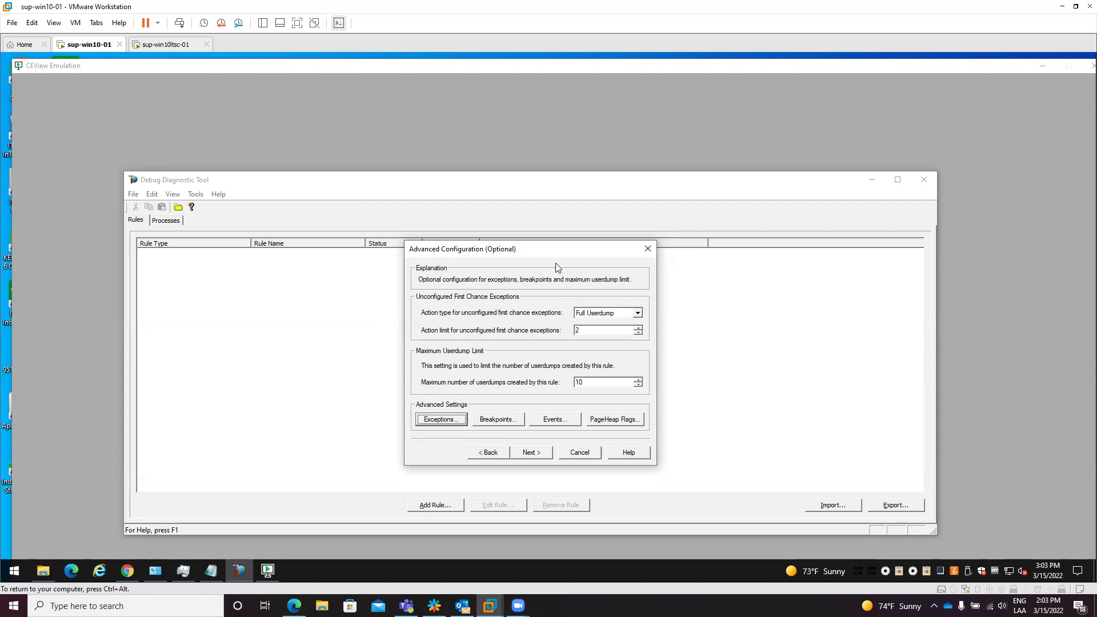
Step: Reset the unconfigured first-chance action type to None with limit 0 and continue to the rule name page
{"action": "left_click", "coordinate": [637, 314]}
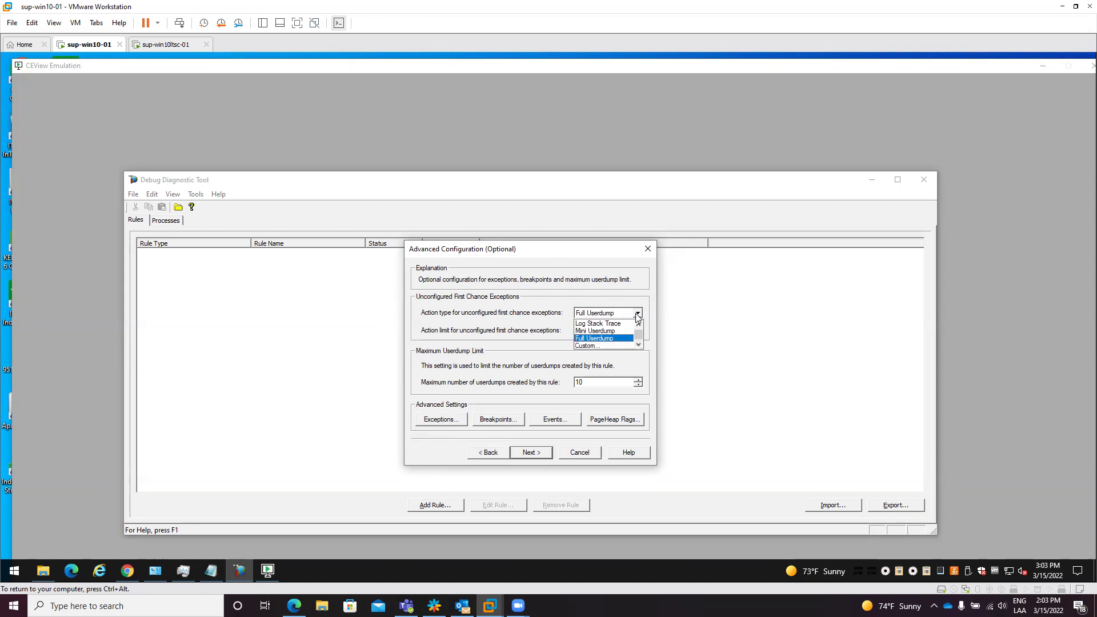
{"action": "key", "text": "Up"}
{"action": "key", "text": "Up"}
{"action": "key", "text": "Up"}
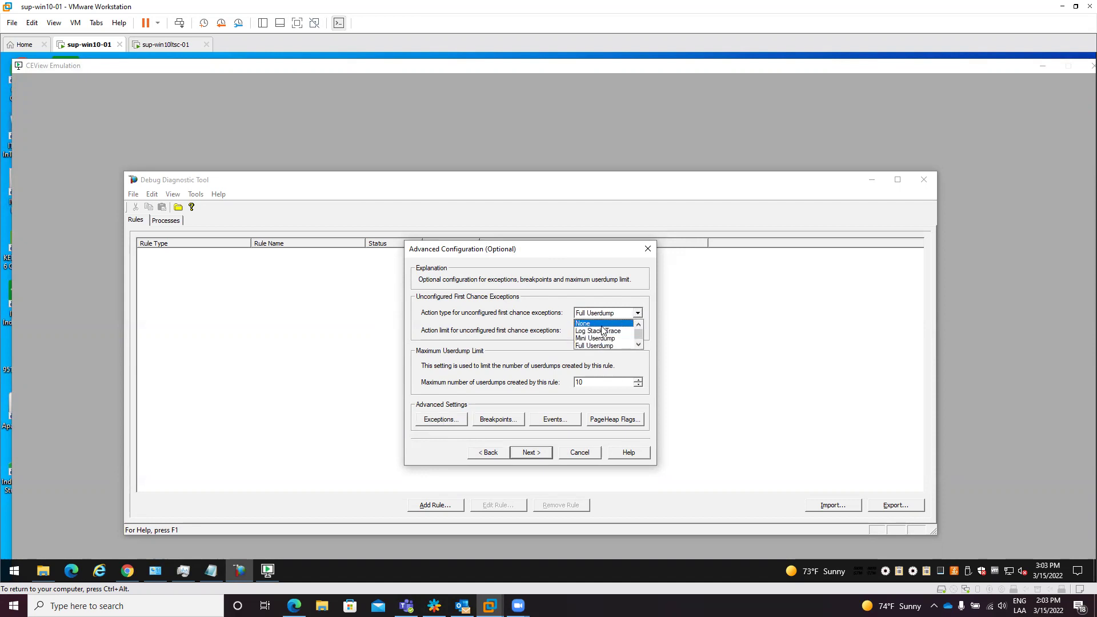
{"action": "key", "text": "Return"}
{"action": "left_click", "coordinate": [620, 332]}
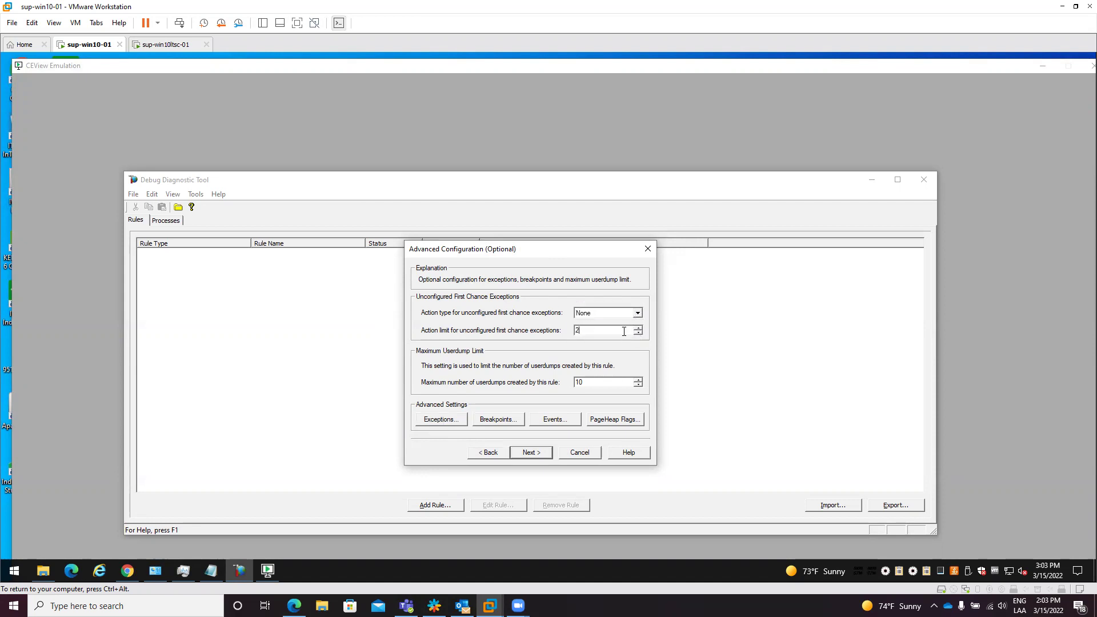
{"action": "key", "text": "BackSpace"}
{"action": "type", "text": "0"}
{"action": "left_click", "coordinate": [530, 453]}
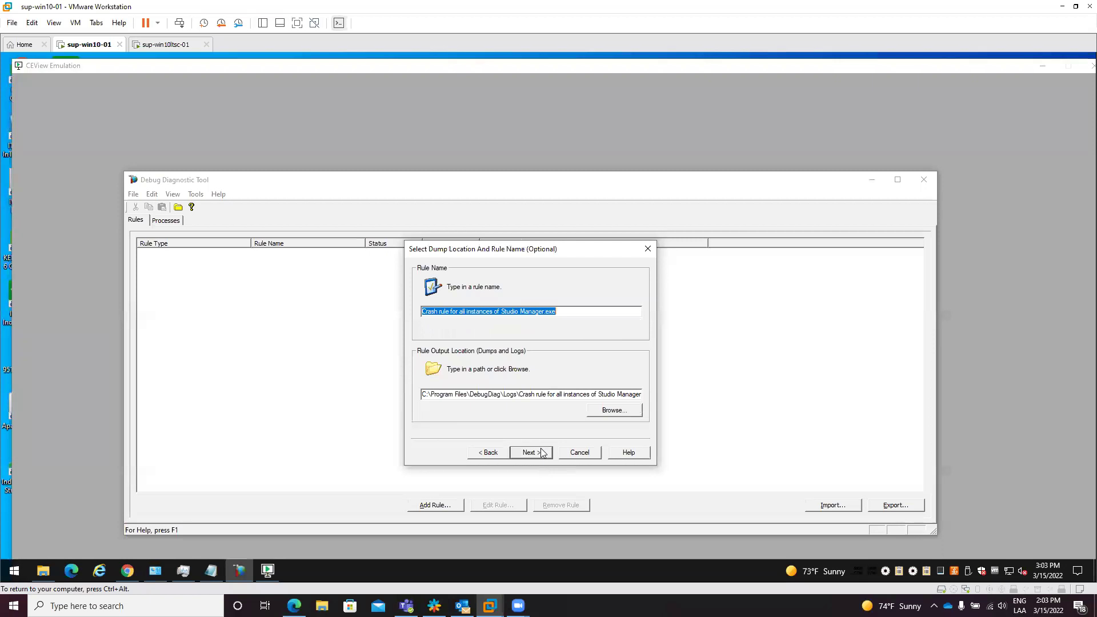
Step: Finish the Studio Manager.exe rule with 'Activate the rule now', accept the symbol path, and widen the Rule Name column
{"action": "left_click", "coordinate": [530, 452]}
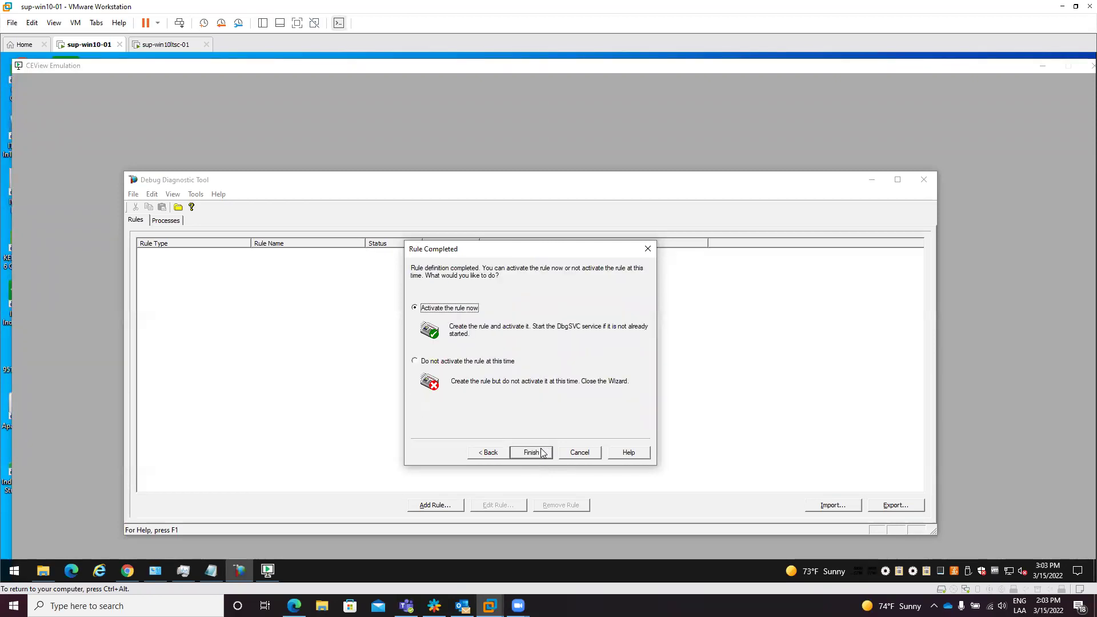
{"action": "left_click", "coordinate": [541, 452]}
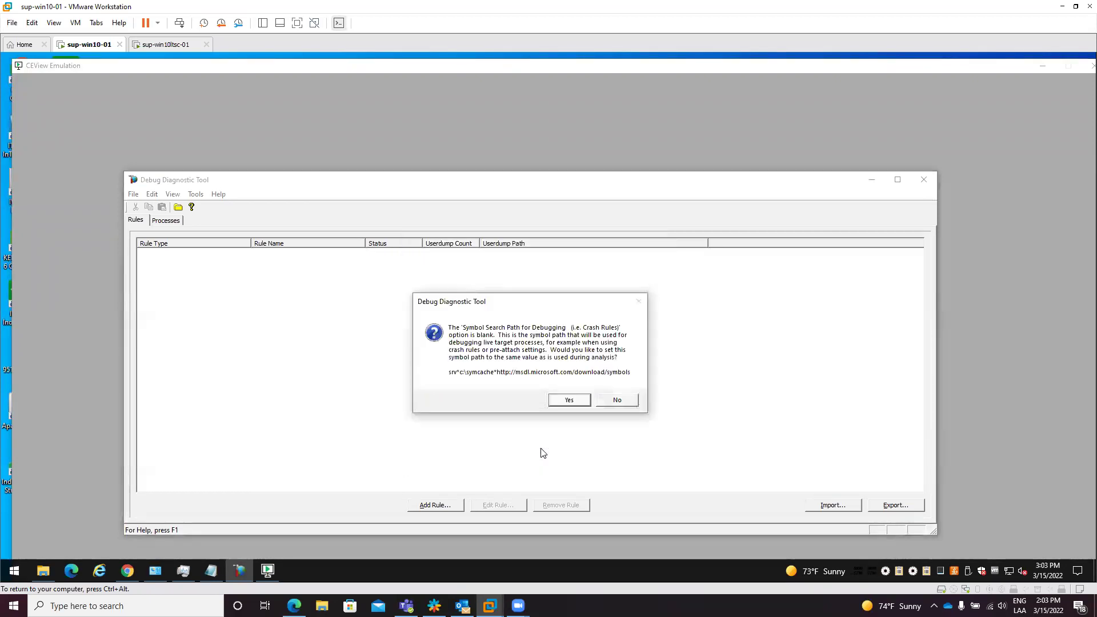
{"action": "left_click", "coordinate": [569, 395]}
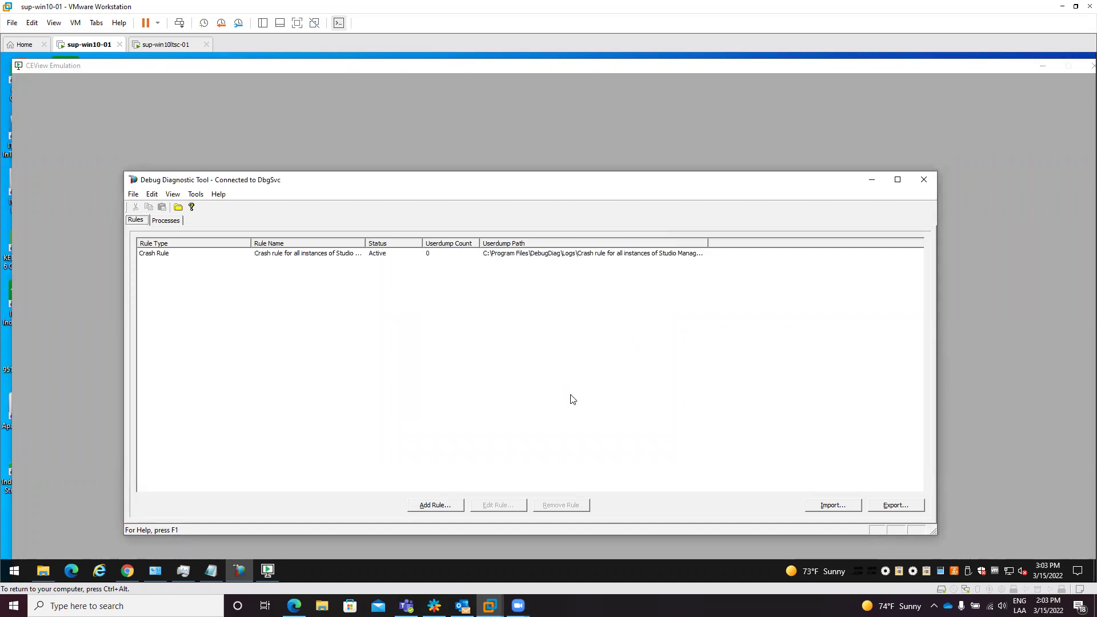
{"action": "left_click_drag", "start_coordinate": [366, 244], "coordinate": [487, 250]}
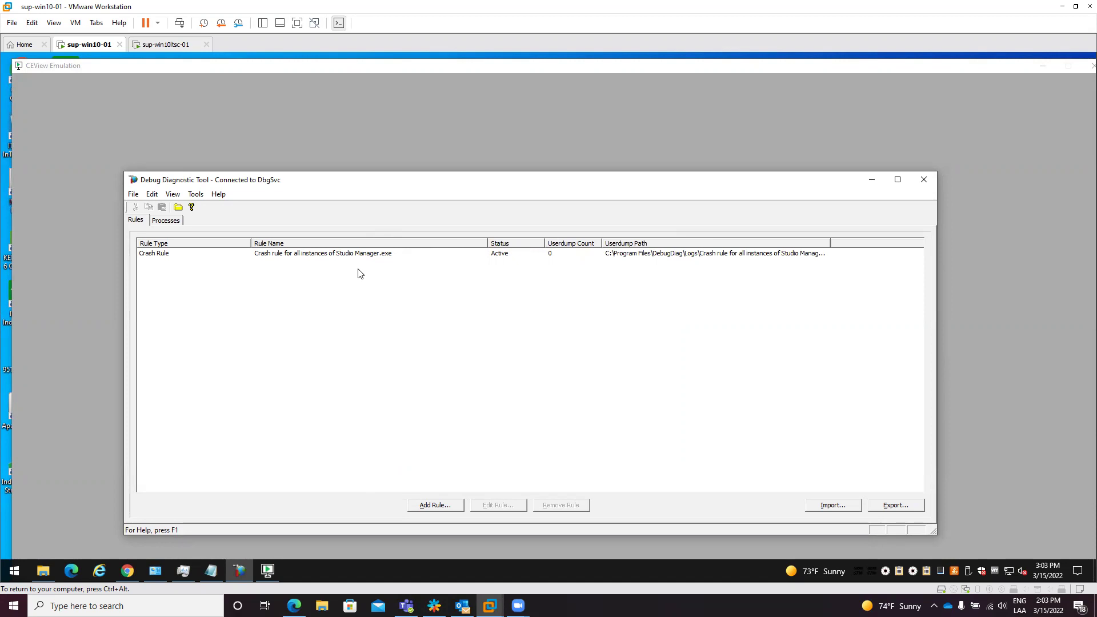
Step: Add a new Crash rule that targets a specific process
{"action": "left_click", "coordinate": [443, 506]}
{"action": "left_click", "coordinate": [529, 452]}
{"action": "left_click", "coordinate": [493, 319]}
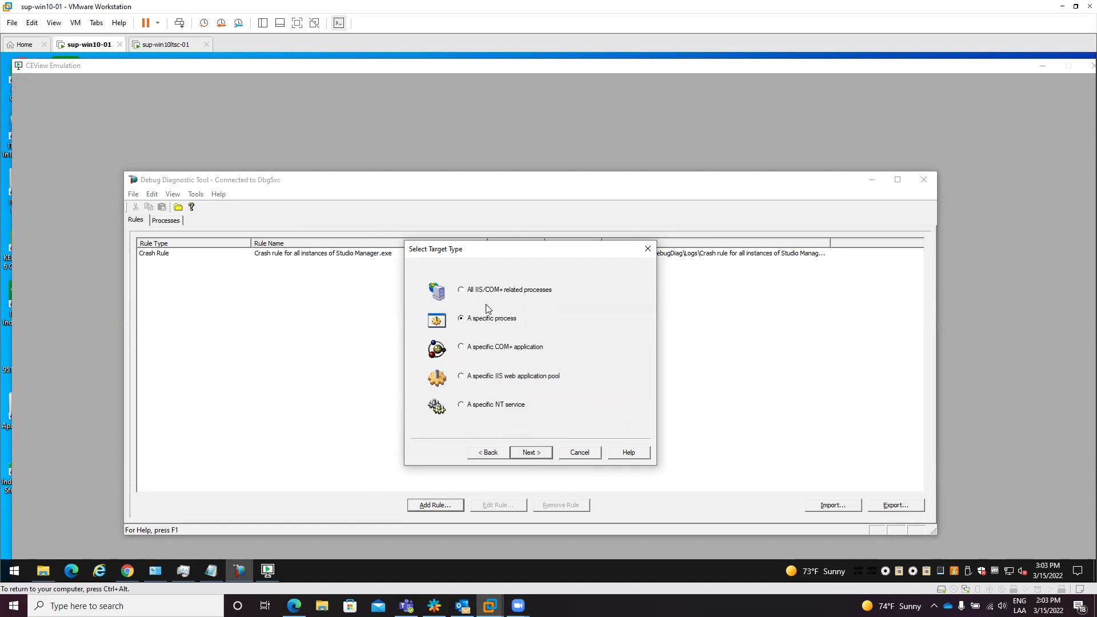
{"action": "left_click", "coordinate": [535, 453]}
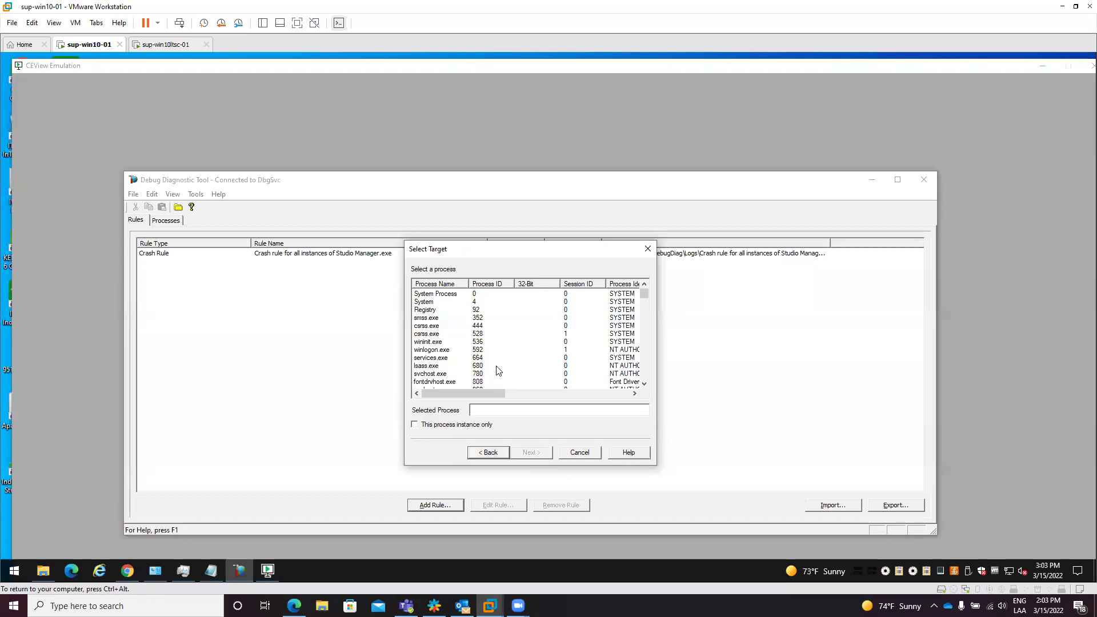
Step: Pick Viewer.exe from the sorted process list and reach the Advanced Configuration page
{"action": "left_click", "coordinate": [444, 284]}
{"action": "left_click", "coordinate": [445, 342]}
{"action": "key", "text": "Down"}
{"action": "key", "text": "Down"}
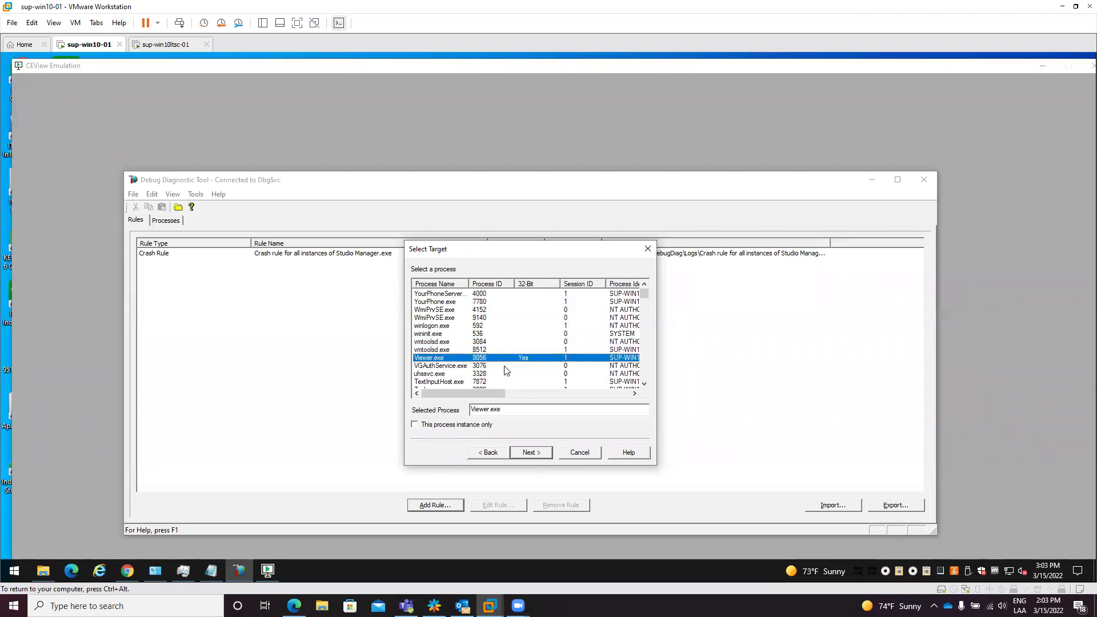
{"action": "left_click_drag", "start_coordinate": [270, 65], "coordinate": [301, 63]}
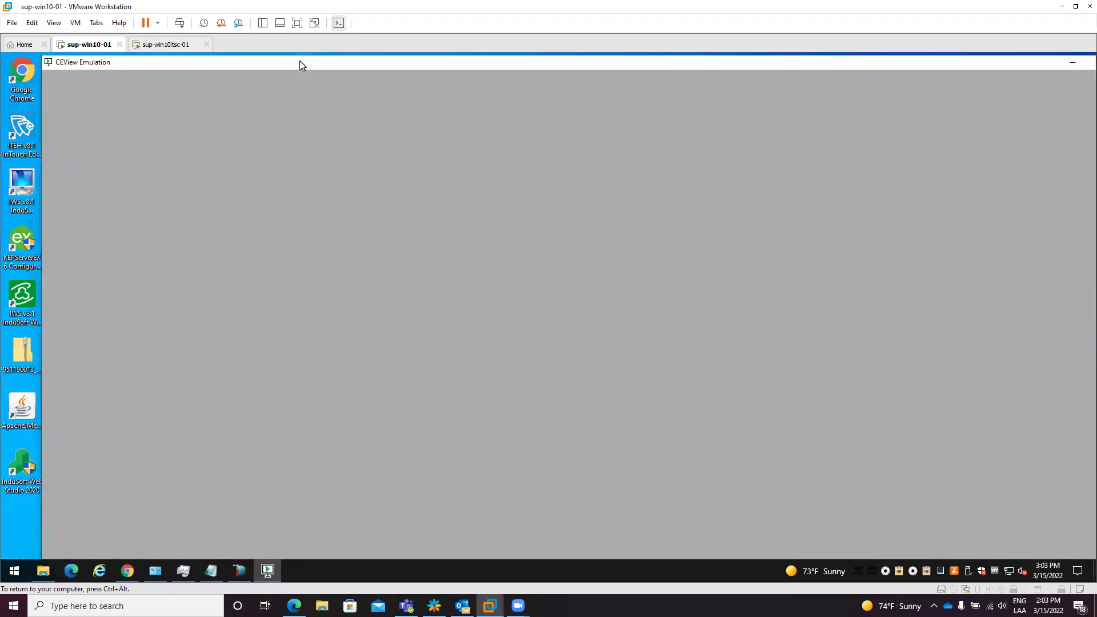
{"action": "key", "text": "alt+Tab"}
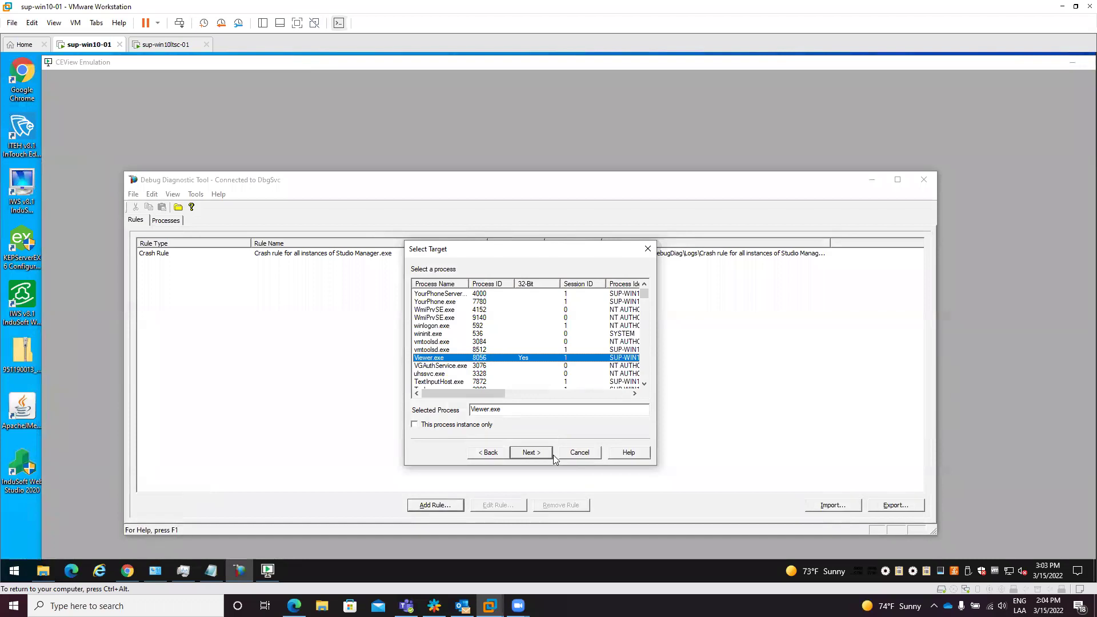
{"action": "left_click", "coordinate": [529, 452]}
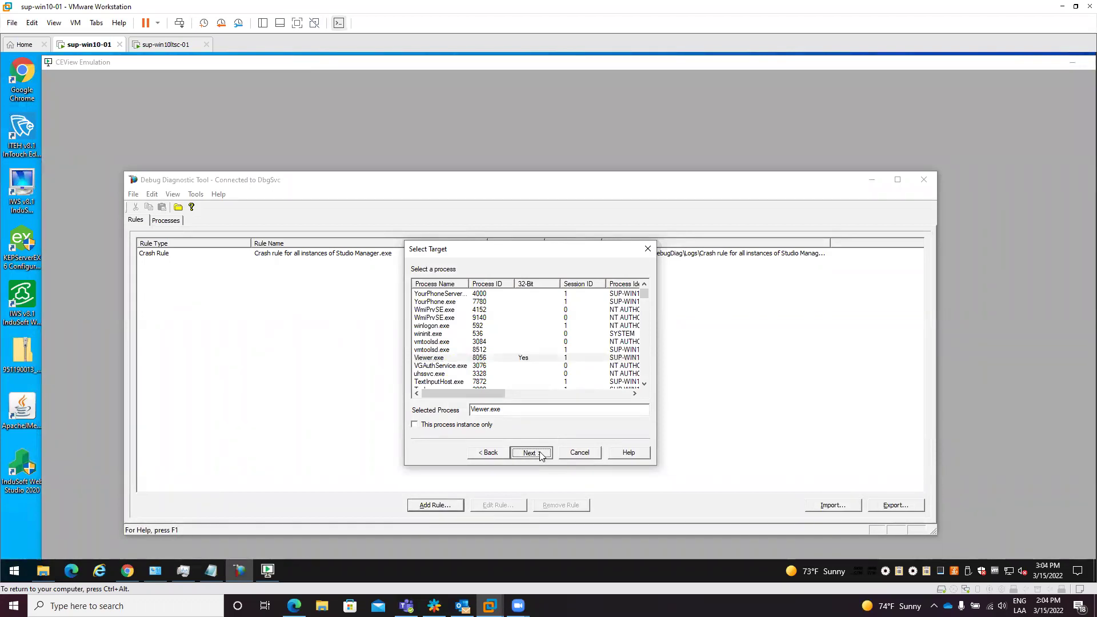
{"action": "left_click", "coordinate": [447, 420]}
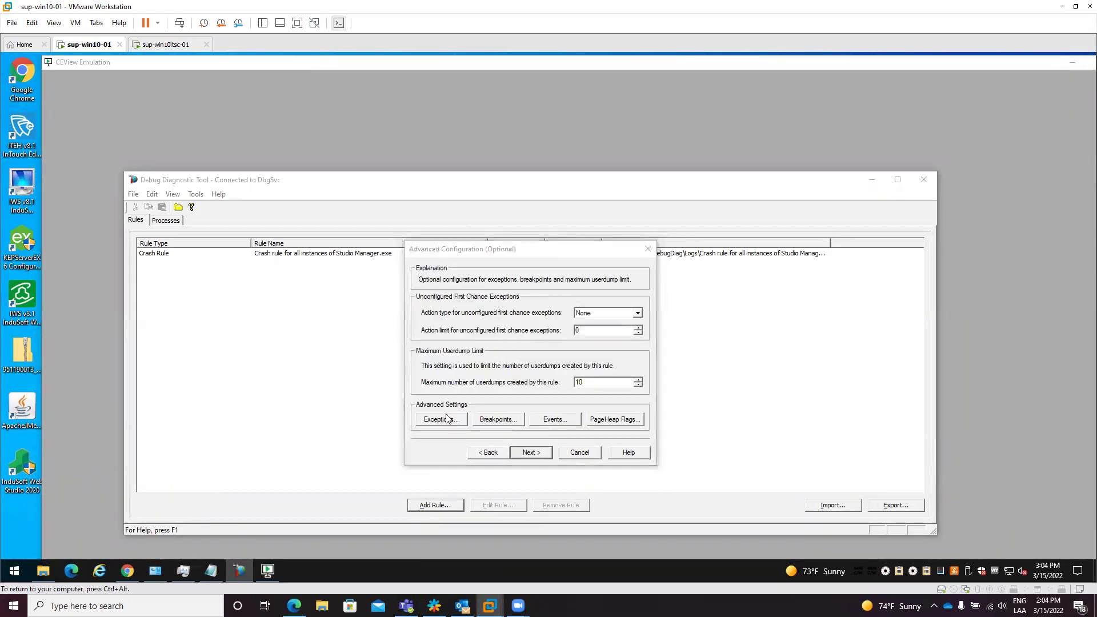
Step: Add Access Violation and C000001D Illegal Instruction exceptions, each with Action Type Full Userdump
{"action": "left_click", "coordinate": [445, 430]}
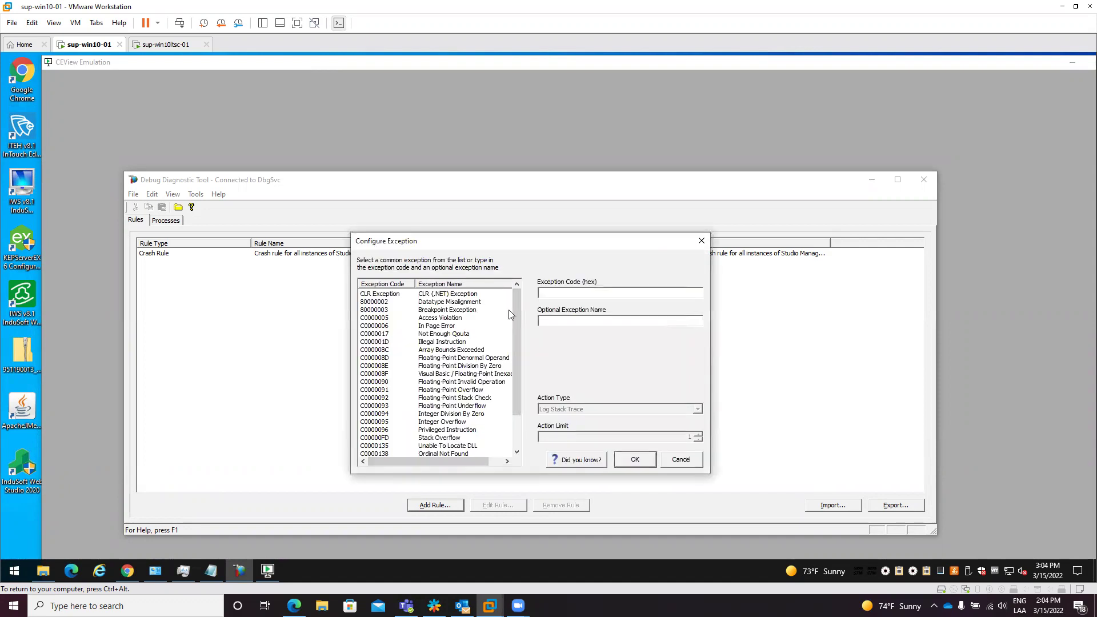
{"action": "left_click", "coordinate": [403, 319]}
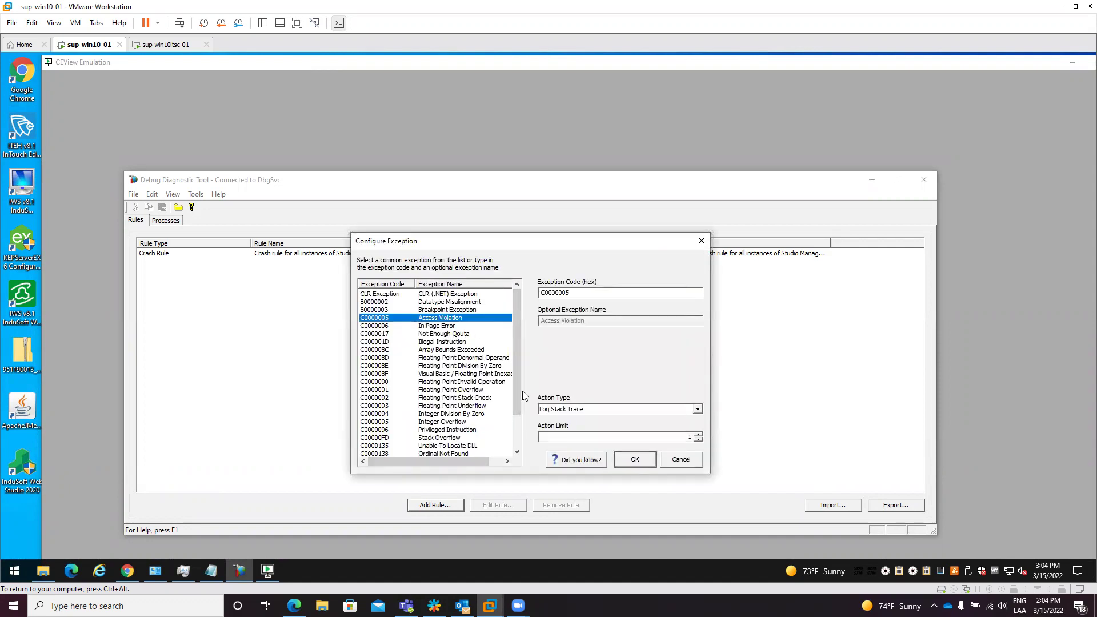
{"action": "left_click", "coordinate": [603, 409]}
{"action": "left_click", "coordinate": [577, 436]}
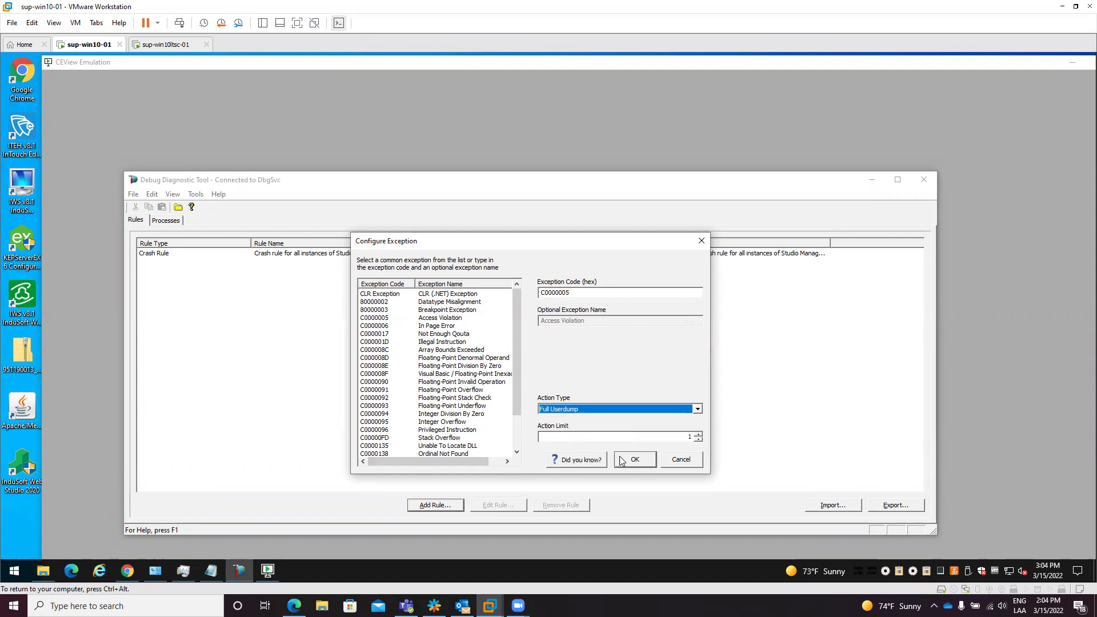
{"action": "left_click", "coordinate": [634, 459]}
{"action": "left_click", "coordinate": [423, 431]}
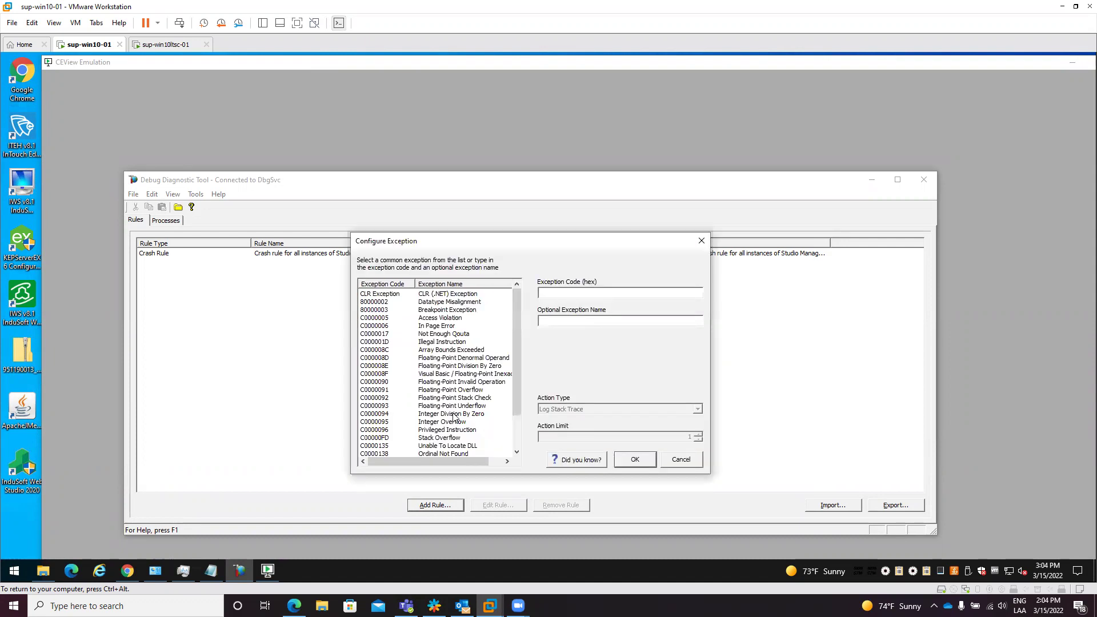
{"action": "left_click", "coordinate": [437, 343]}
{"action": "left_click", "coordinate": [635, 411]}
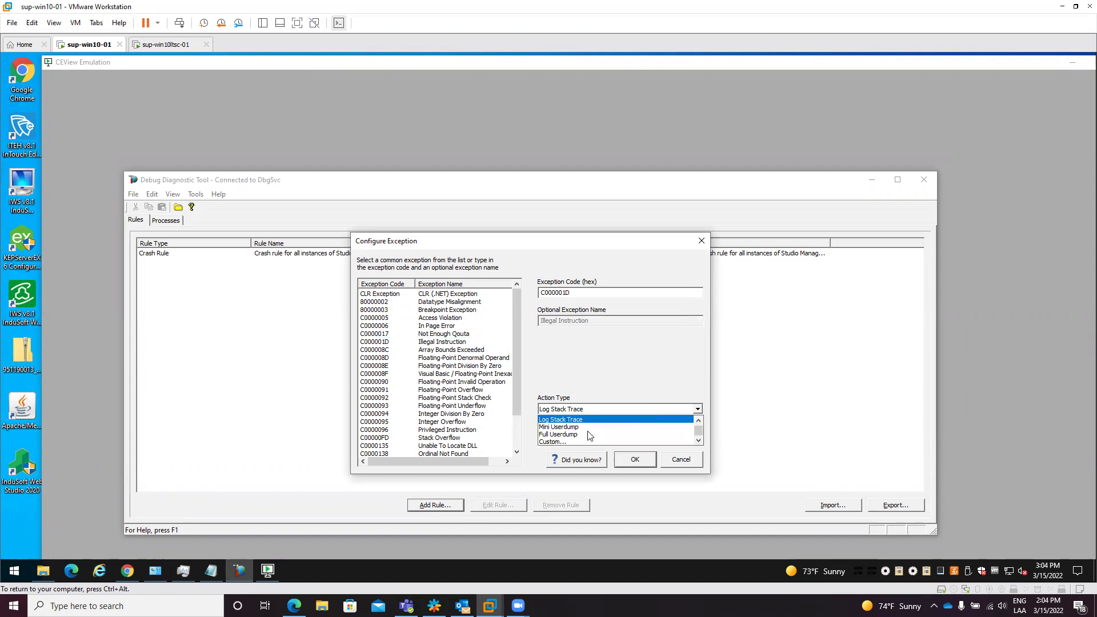
{"action": "left_click", "coordinate": [577, 435]}
{"action": "left_click", "coordinate": [625, 463]}
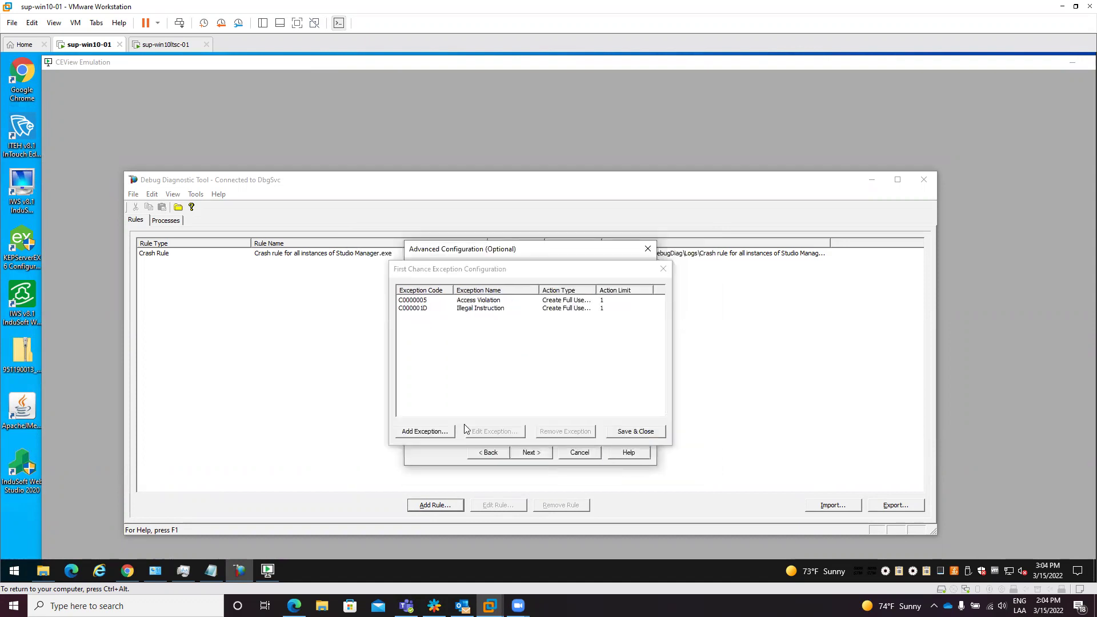
Step: Add the C00000FD Stack Overflow exception with Action Type Full Userdump
{"action": "left_click", "coordinate": [440, 433]}
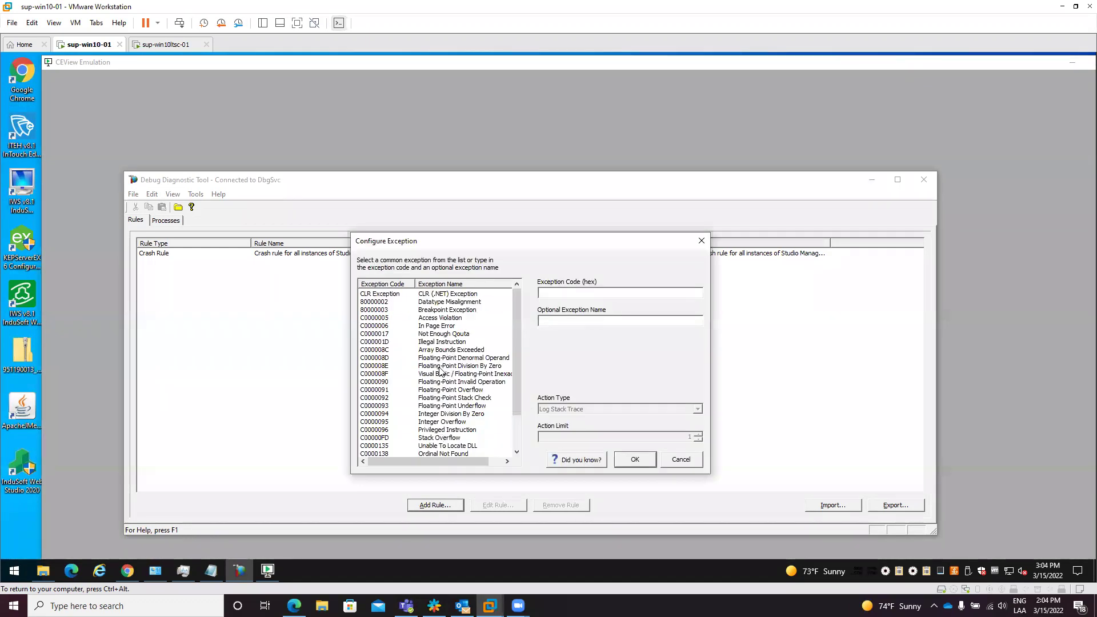
{"action": "scroll", "coordinate": [442, 375], "scroll_direction": "down", "scroll_amount": 2}
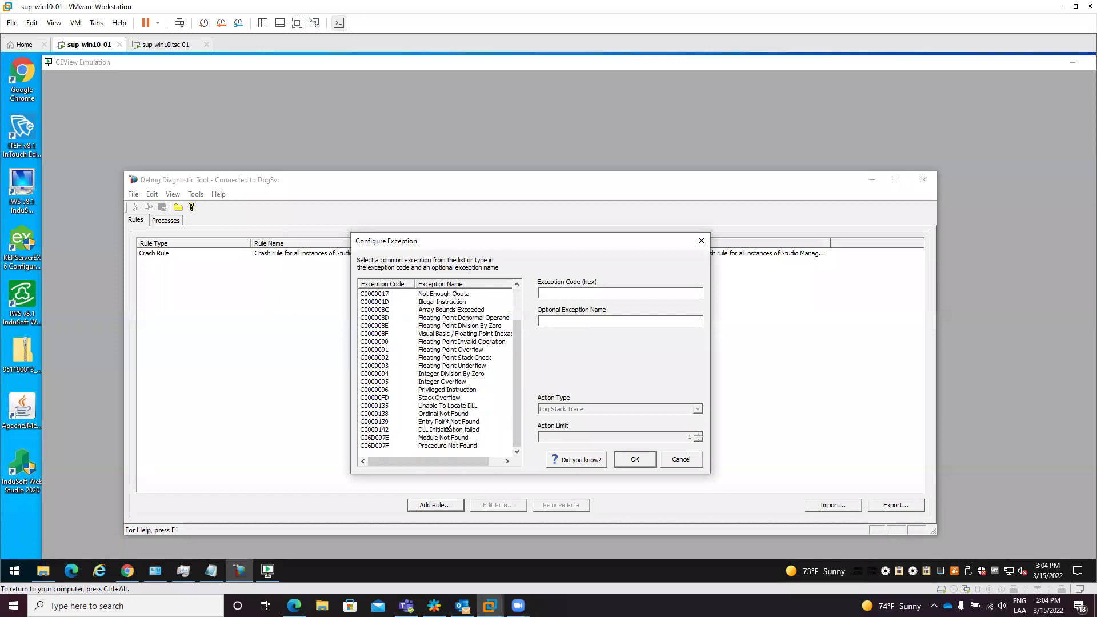
{"action": "left_click", "coordinate": [444, 398]}
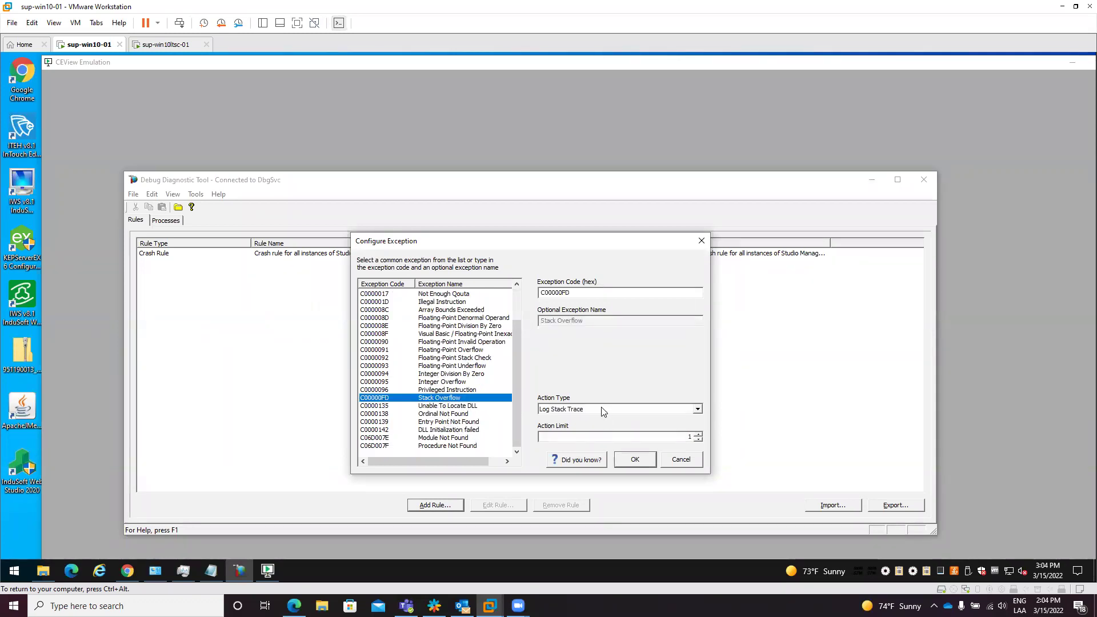
{"action": "left_click", "coordinate": [601, 410]}
{"action": "left_click", "coordinate": [574, 432]}
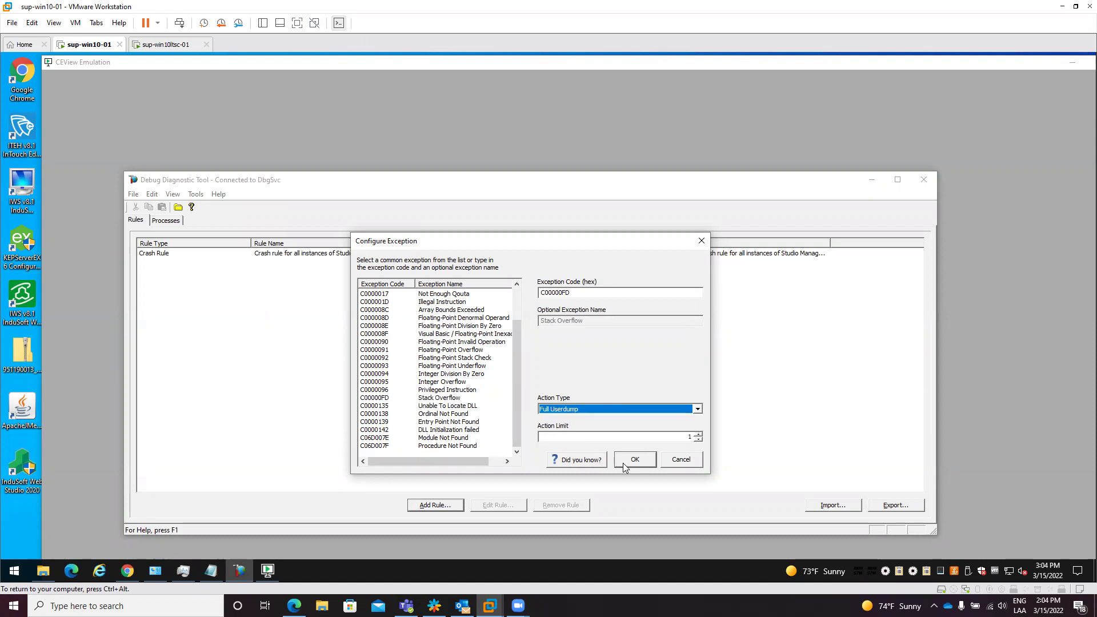
{"action": "left_click", "coordinate": [624, 463]}
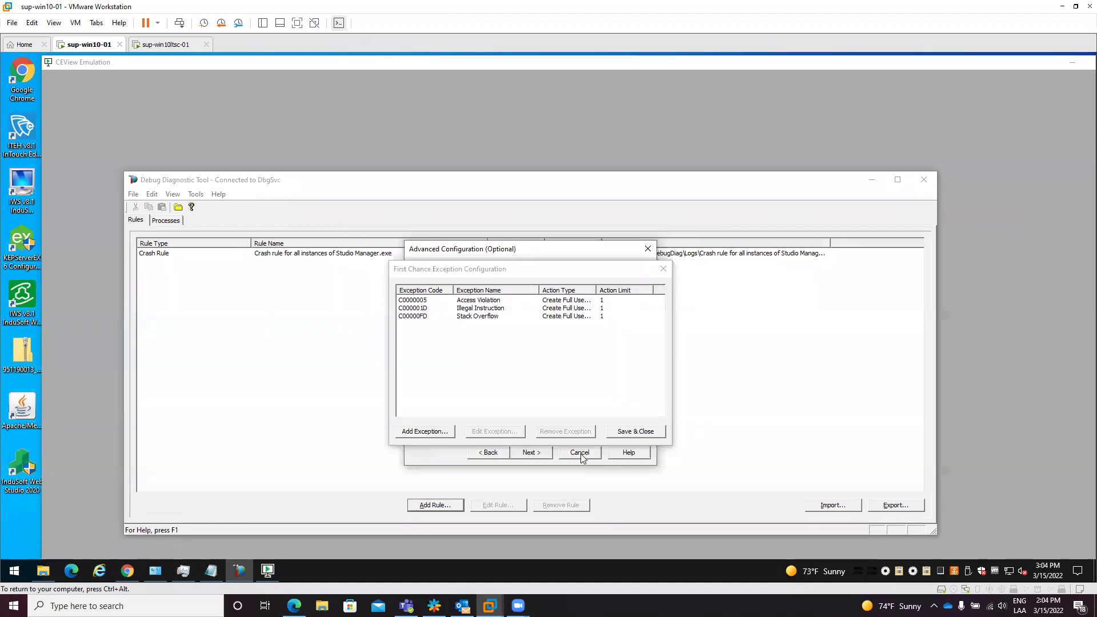
Step: Save the exception list and finish the wizard to activate the Viewer.exe crash rule
{"action": "left_click", "coordinate": [625, 434]}
{"action": "left_click", "coordinate": [540, 453]}
{"action": "left_click", "coordinate": [539, 453]}
{"action": "left_click", "coordinate": [538, 453]}
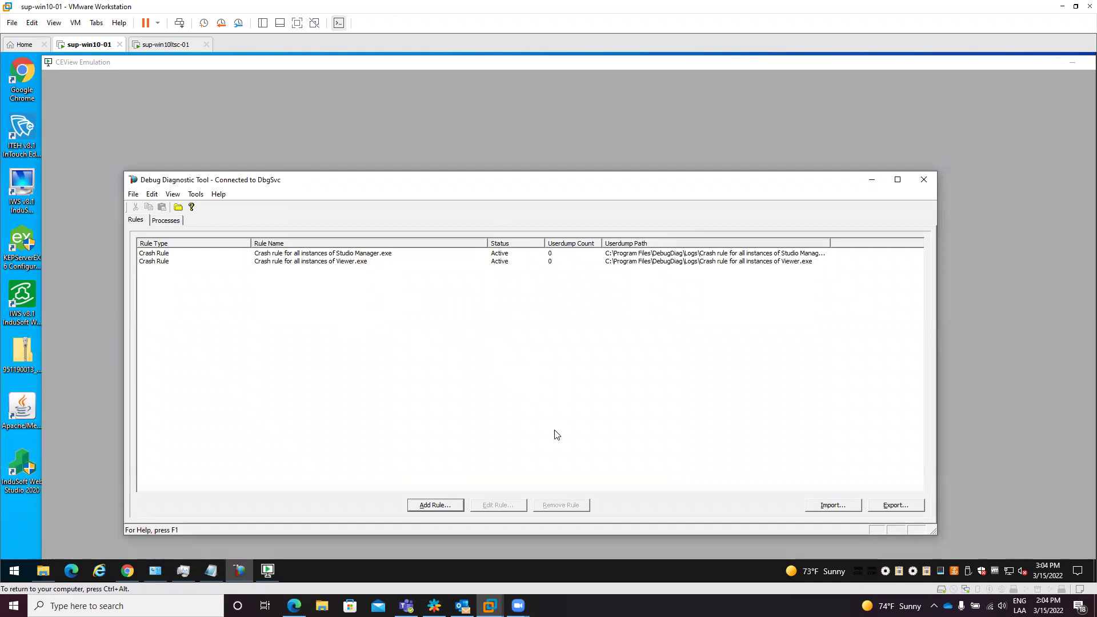
{"action": "key", "text": "super"}
{"action": "left_click", "coordinate": [240, 569]}
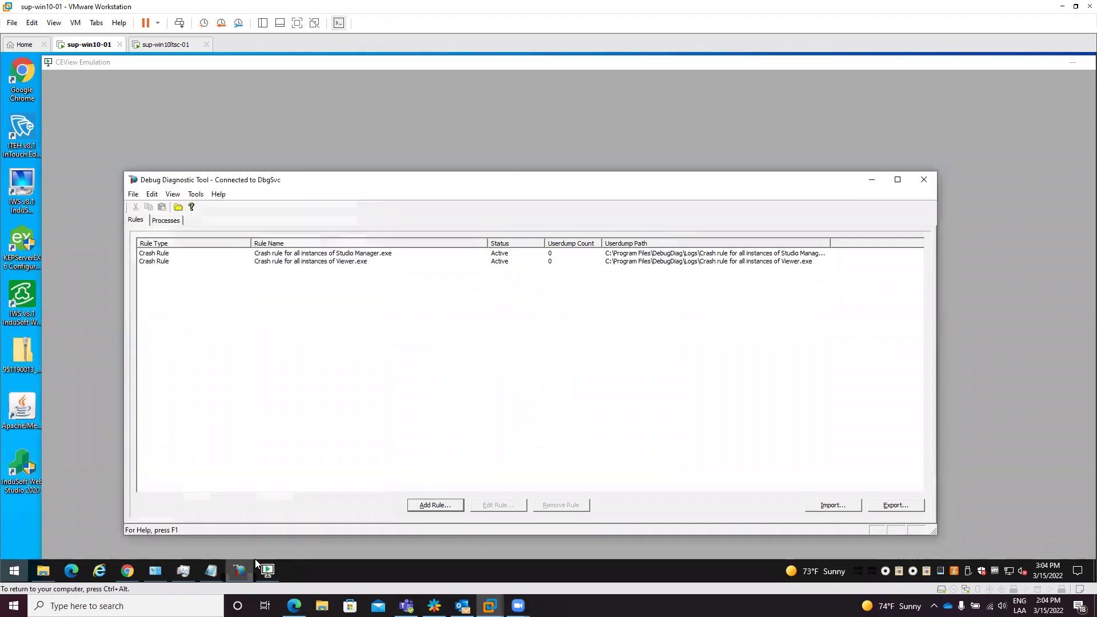
Step: In Notepad, list MobileAccessTask.exe and StADOsvr.exe under the dump-files note
{"action": "left_click", "coordinate": [212, 571]}
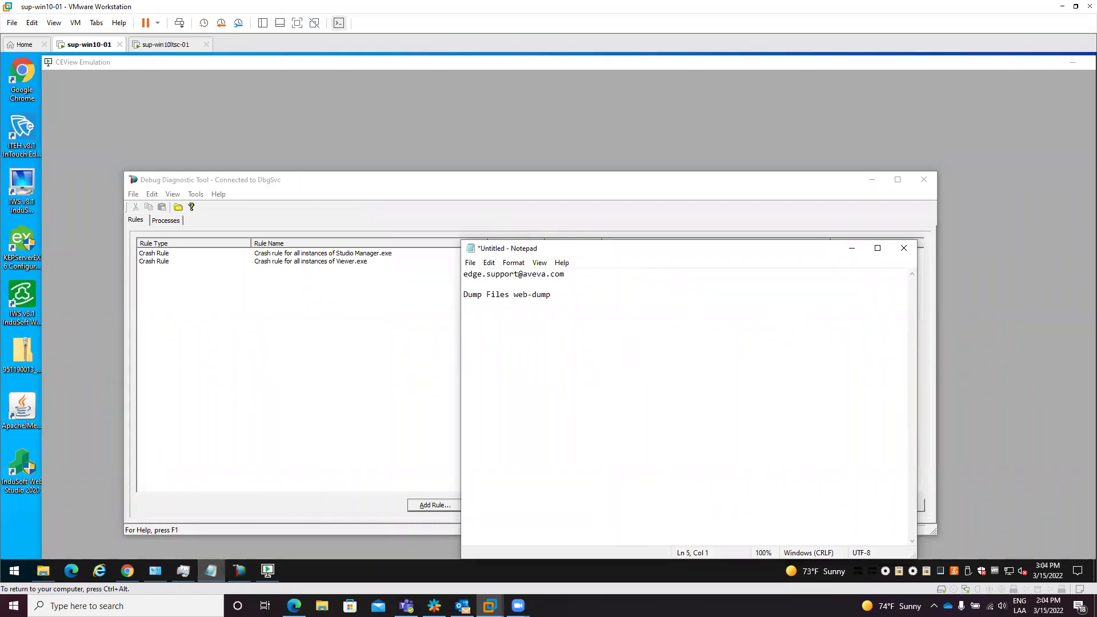
{"action": "type", "text": "Mb"}
{"action": "key", "text": "BackSpace"}
{"action": "type", "text": "obileAc"}
{"action": "type", "text": "cessTas"}
{"action": "type", "text": "k.exe"}
{"action": "type", "text": "StADO"}
{"action": "type", "text": "svr.exe"}
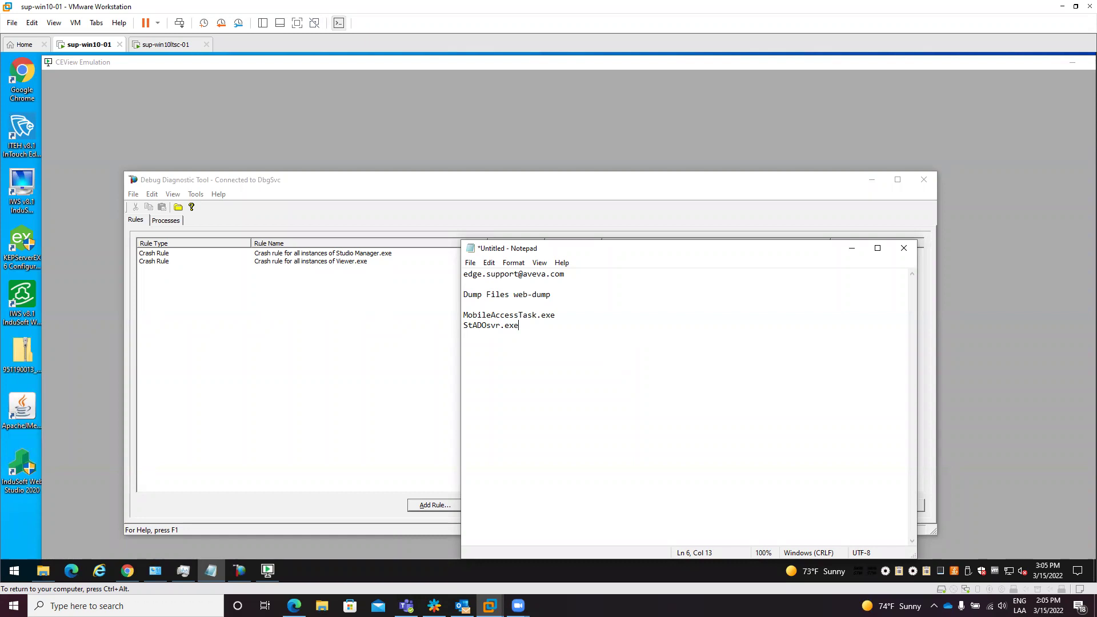
Step: Add StdSvc.exe on its own line and select the three listed process names
{"action": "key", "text": "shift+Left"}
{"action": "key", "text": "shift+Left"}
{"action": "key", "text": "shift+Left"}
{"action": "key", "text": "shift+Left"}
{"action": "key", "text": "shift+Left"}
{"action": "key", "text": "shift+Left"}
{"action": "key", "text": "shift+Left"}
{"action": "key", "text": "shift+Left"}
{"action": "key", "text": "shift+Left"}
{"action": "key", "text": "shift+Left"}
{"action": "key", "text": "shift+Left"}
{"action": "key", "text": "shift+Left"}
{"action": "left_click", "coordinate": [544, 331]}
{"action": "type", "text": "StdSvc.exe"}
{"action": "key", "text": "shift+Left"}
{"action": "key", "text": "shift+Left"}
{"action": "key", "text": "shift+Left"}
{"action": "key", "text": "shift+Left"}
{"action": "key", "text": "shift+Left"}
{"action": "key", "text": "shift+Left"}
{"action": "key", "text": "shift+Left"}
{"action": "key", "text": "shift+Left"}
{"action": "key", "text": "shift+Left"}
{"action": "key", "text": "shift+Left"}
{"action": "left_click", "coordinate": [528, 337]}
{"action": "key", "text": "shift+Left"}
{"action": "left_click", "coordinate": [464, 315], "text": "shift"}
{"action": "left_click", "coordinate": [338, 268]}
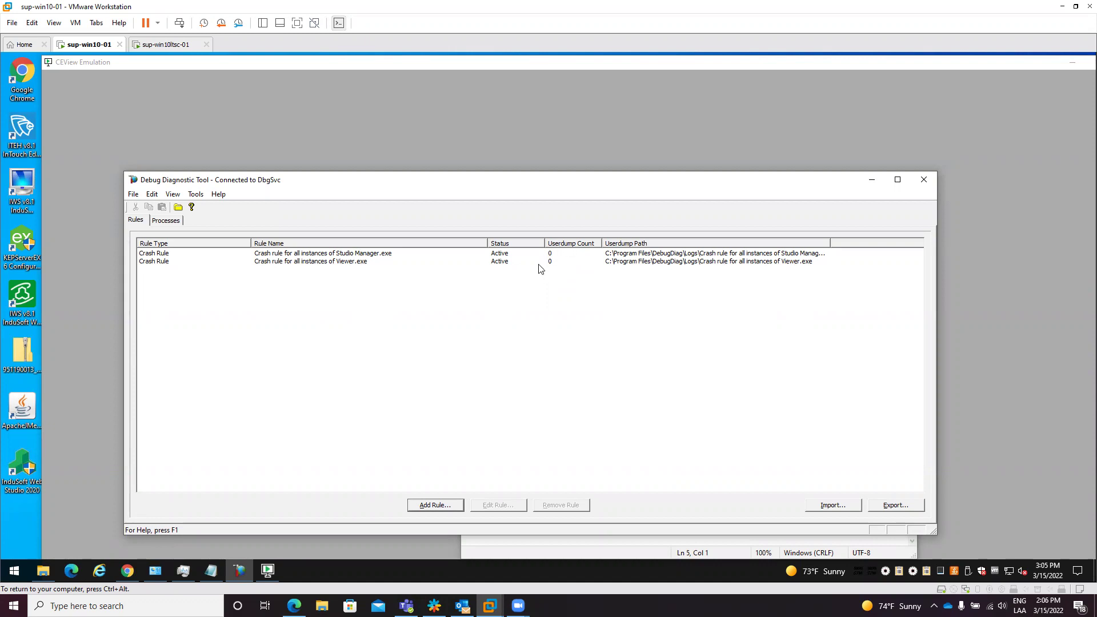
{"action": "left_click", "coordinate": [179, 208]}
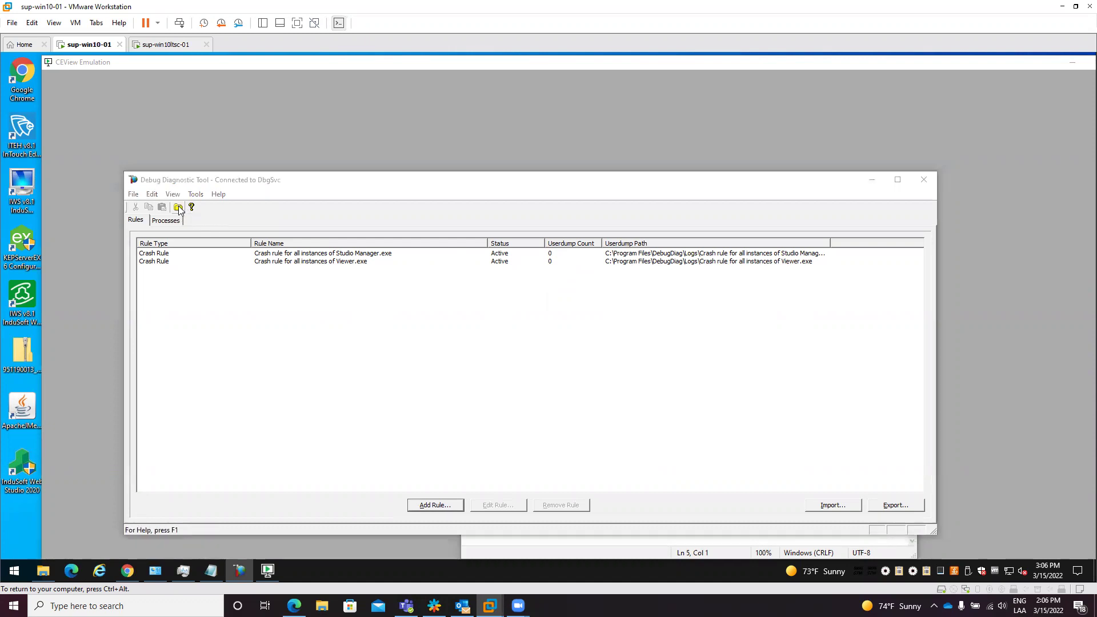
{"action": "left_click", "coordinate": [475, 233]}
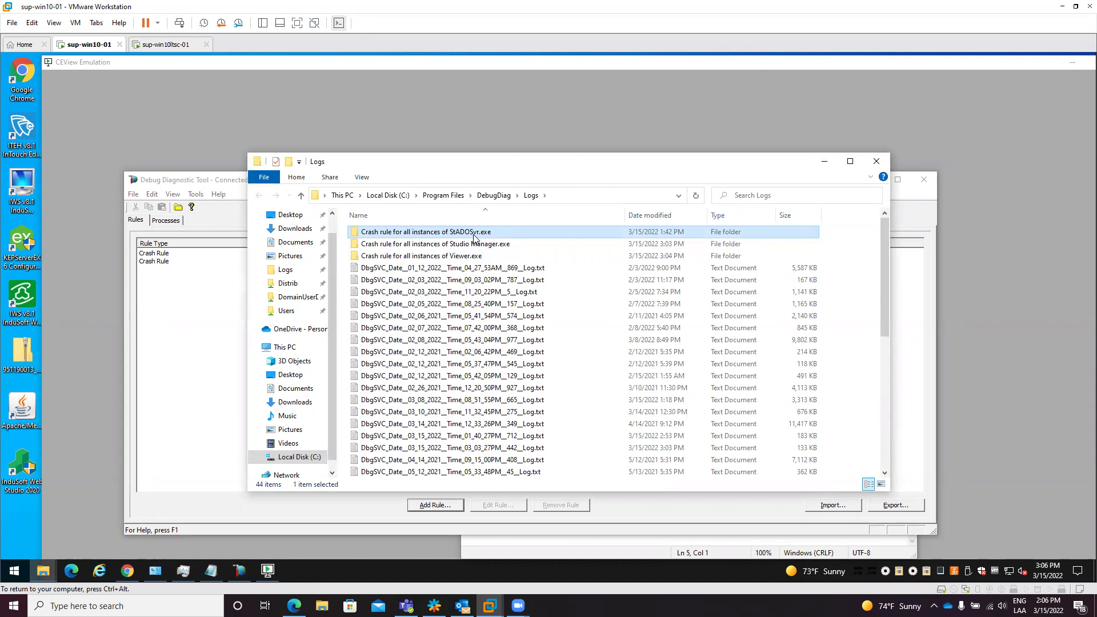
{"action": "key", "text": "shift+Down"}
{"action": "key", "text": "shift+Down"}
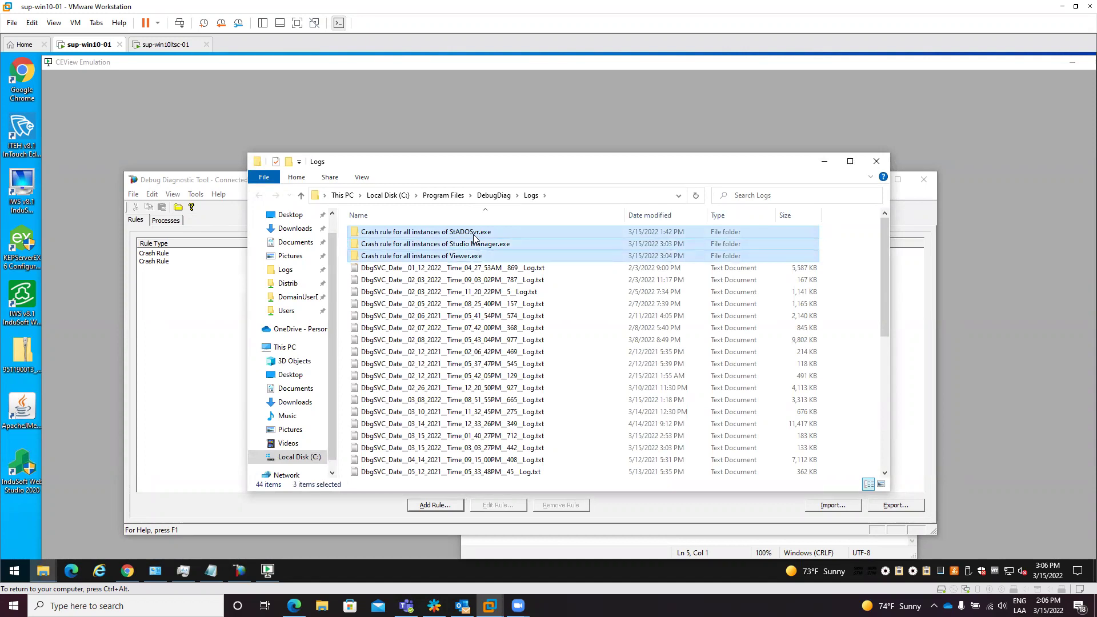
{"action": "double_click", "coordinate": [510, 243]}
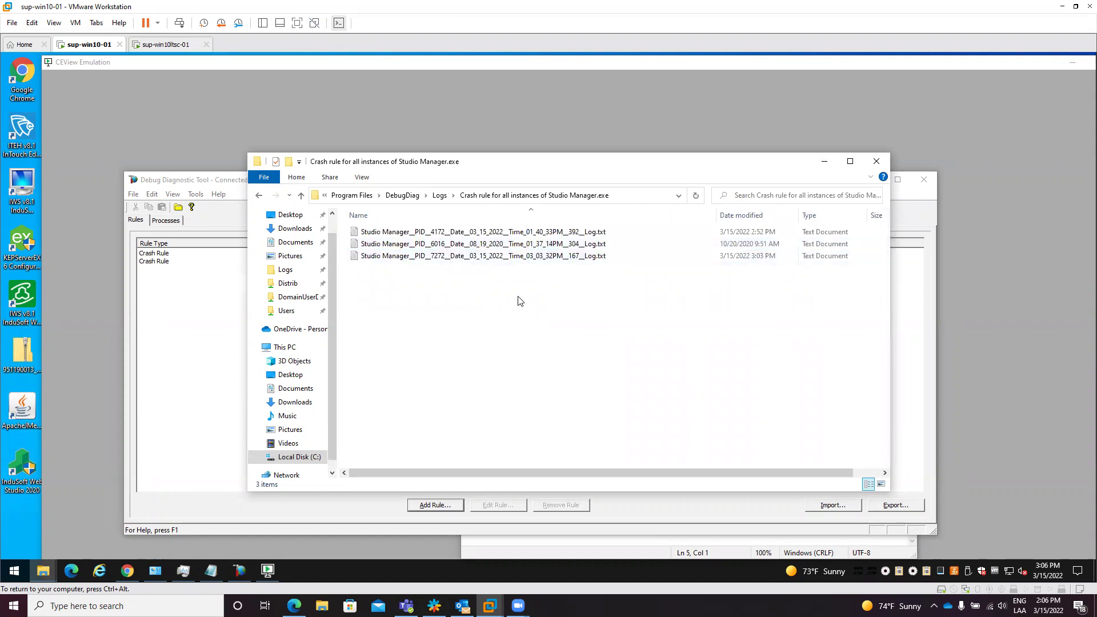
{"action": "left_click", "coordinate": [197, 301]}
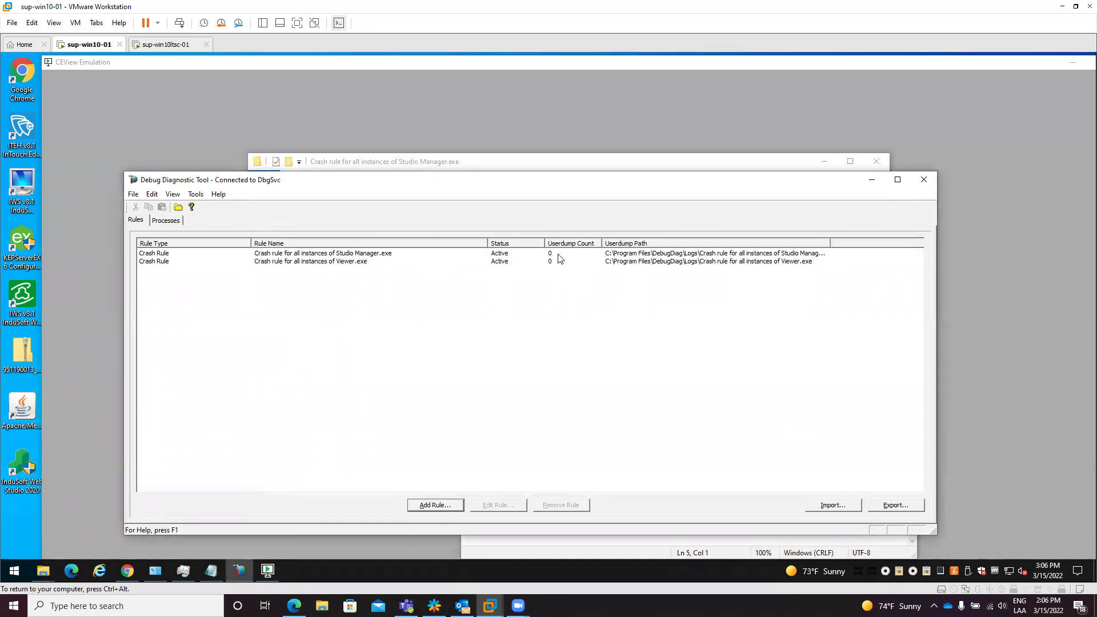
{"action": "left_click", "coordinate": [479, 165]}
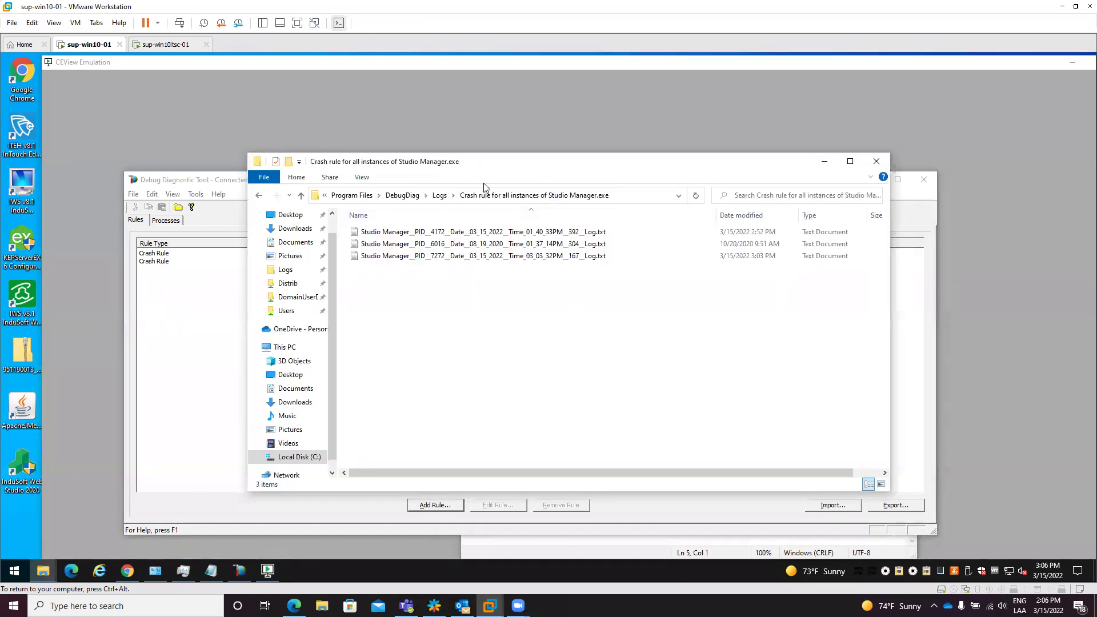
{"action": "left_click", "coordinate": [440, 195]}
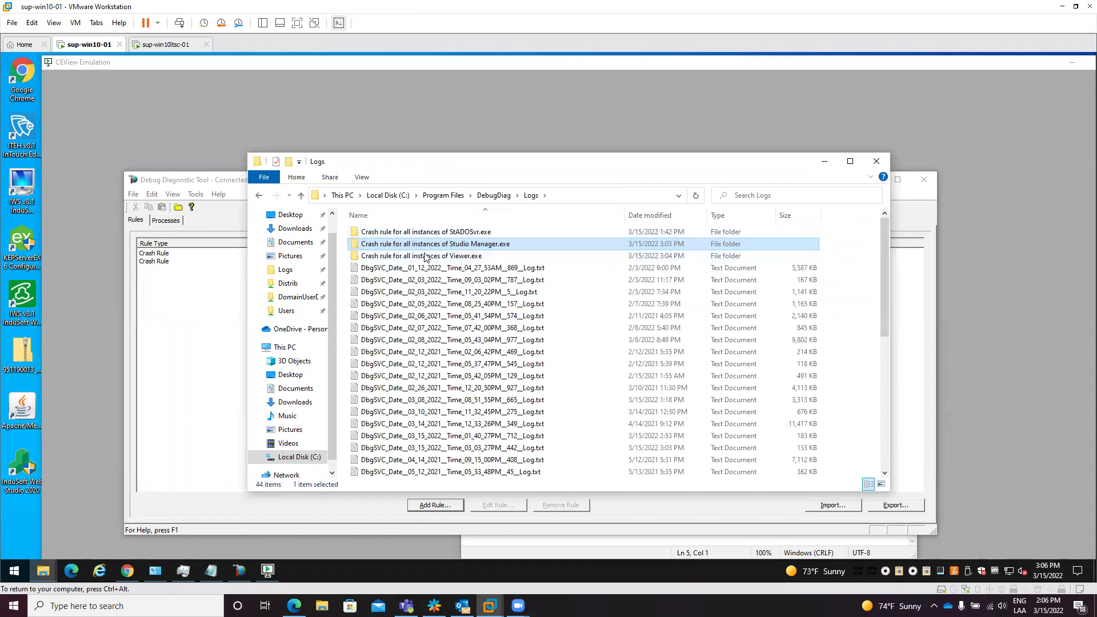
{"action": "left_click", "coordinate": [823, 161]}
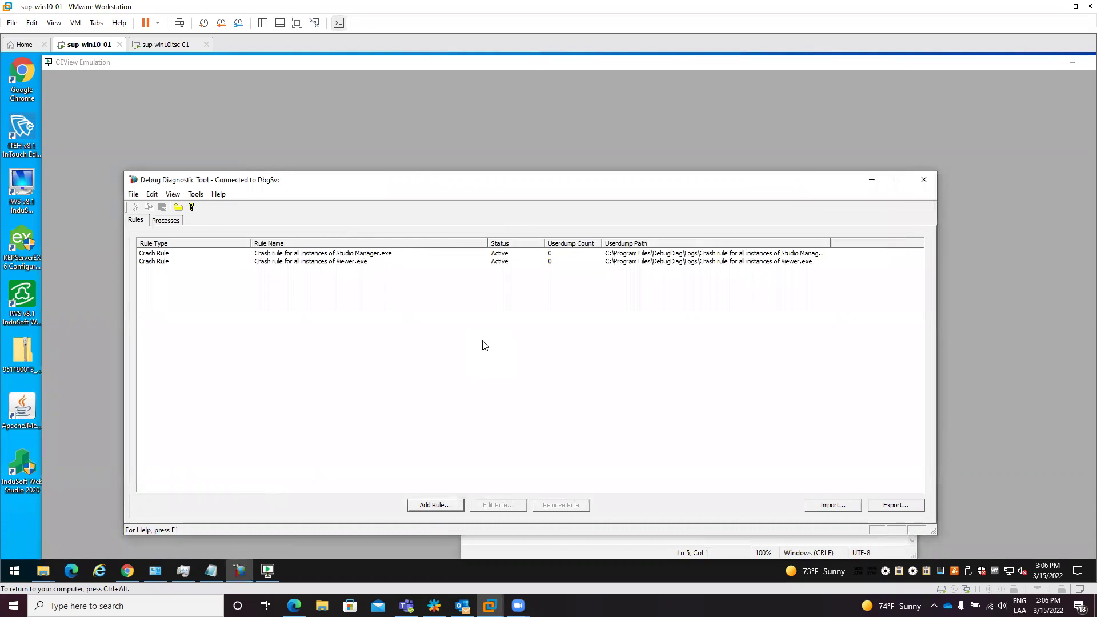
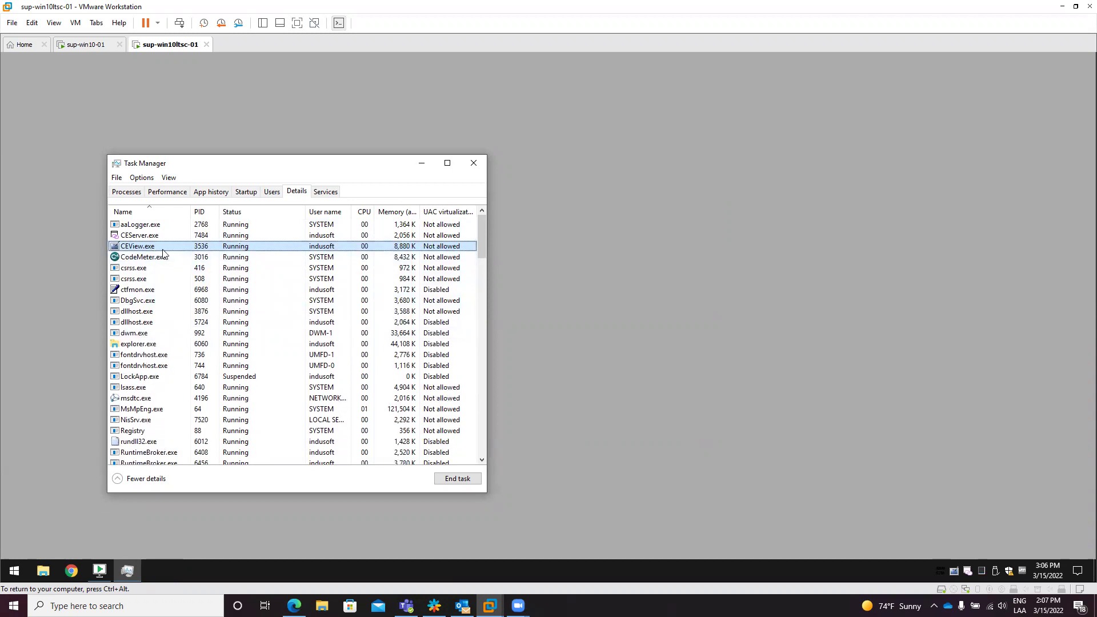
{"action": "type", "text": "vi"}
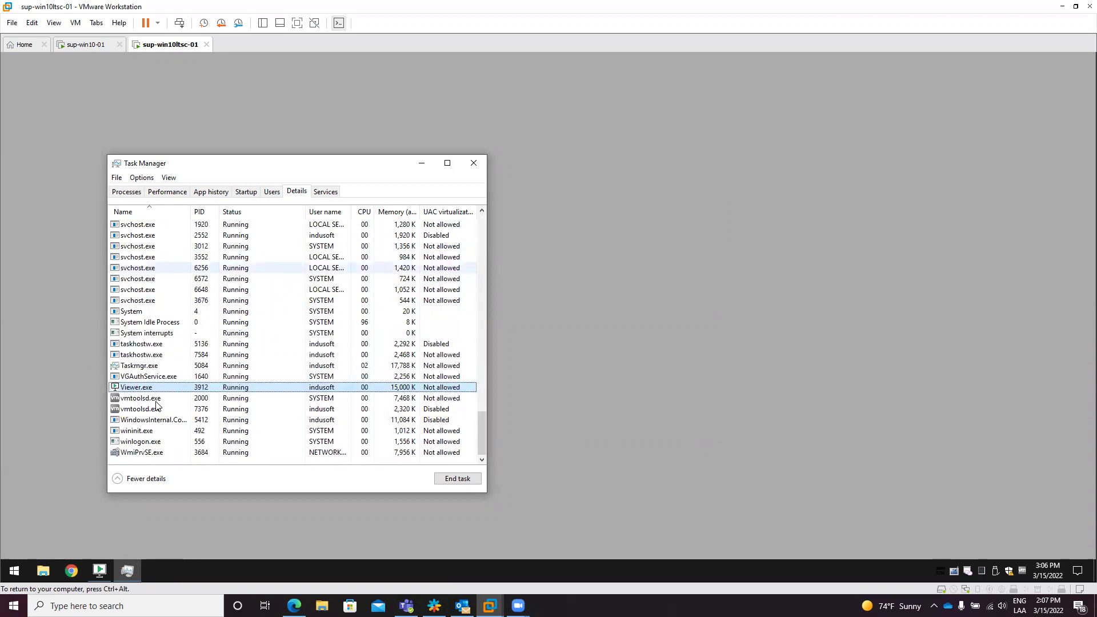
{"action": "type", "text": "st"}
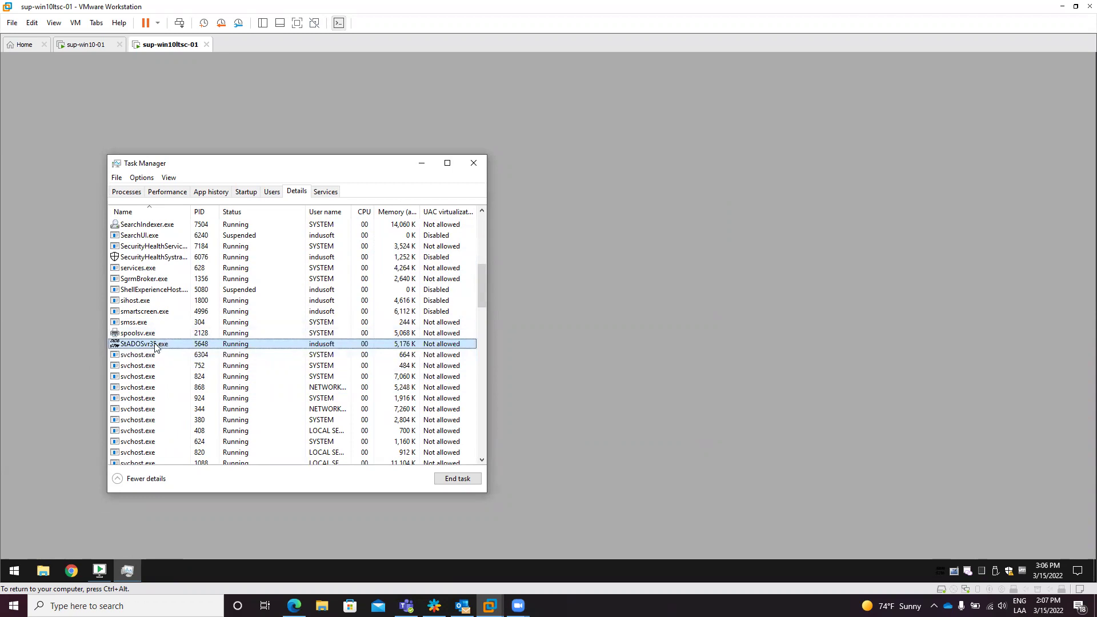
{"action": "left_click", "coordinate": [86, 44]}
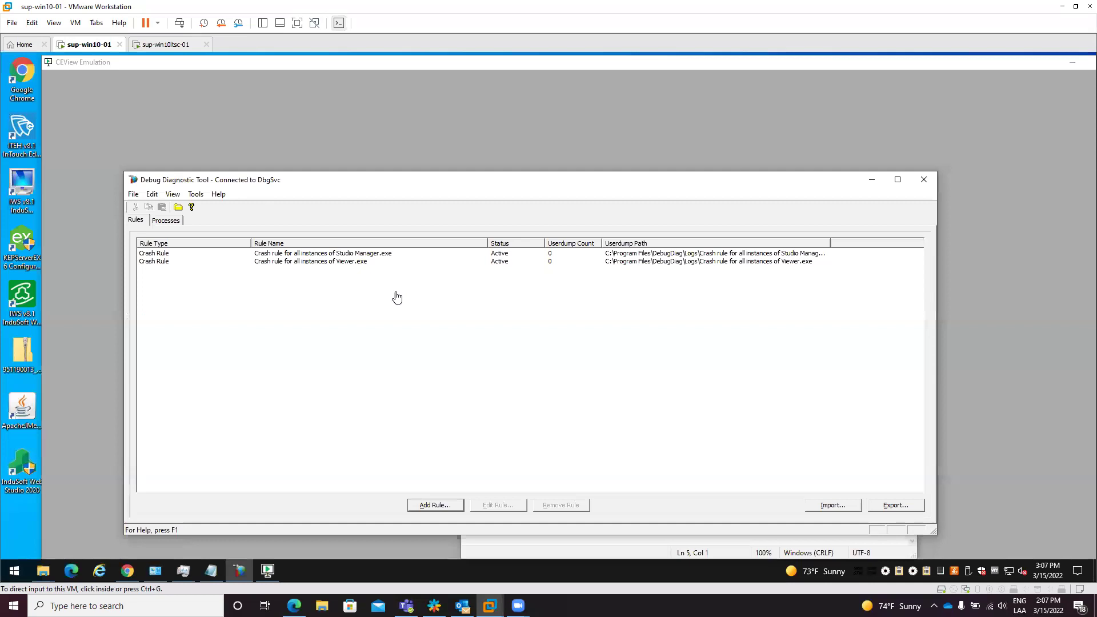
{"action": "left_click", "coordinate": [206, 569]}
{"action": "left_click", "coordinate": [529, 325]}
{"action": "left_click_drag", "start_coordinate": [529, 325], "coordinate": [460, 331]}
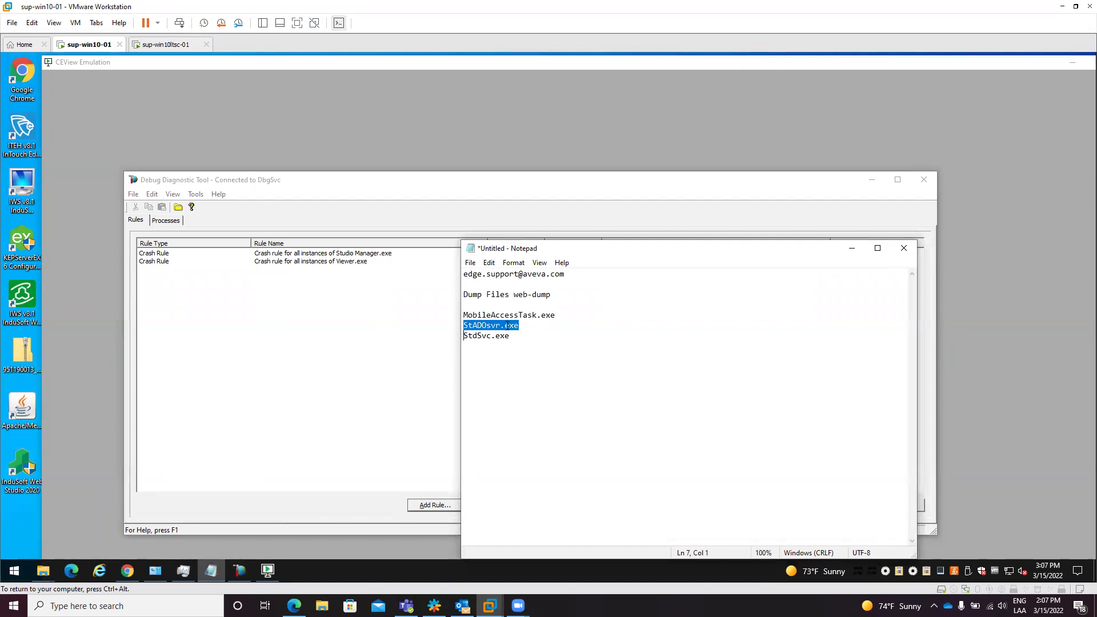
{"action": "left_click", "coordinate": [166, 44]}
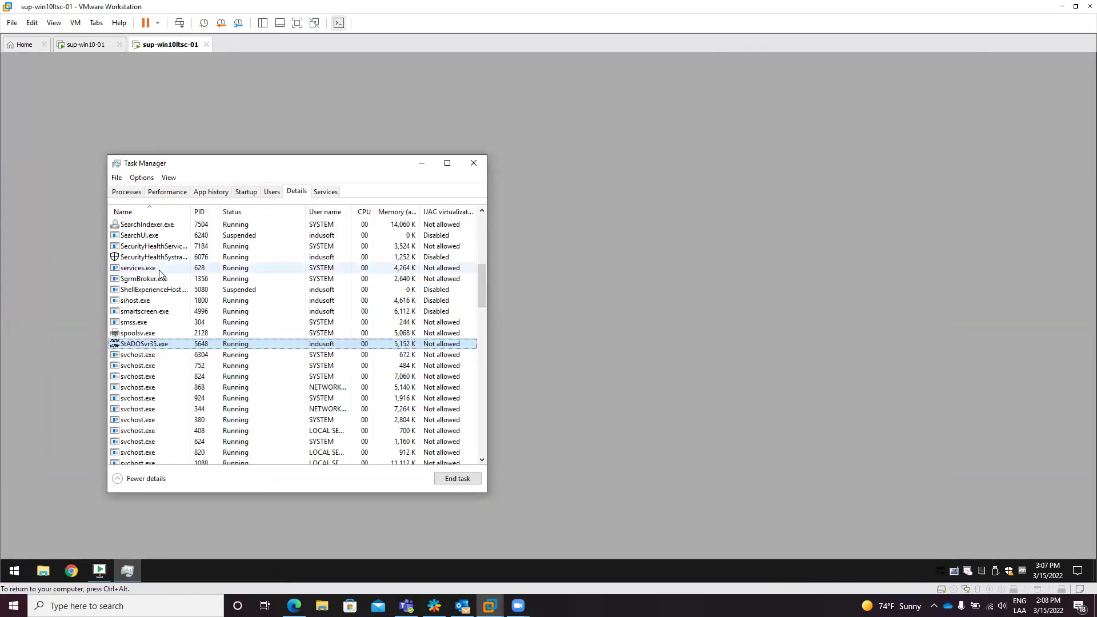
{"action": "type", "text": "cev"}
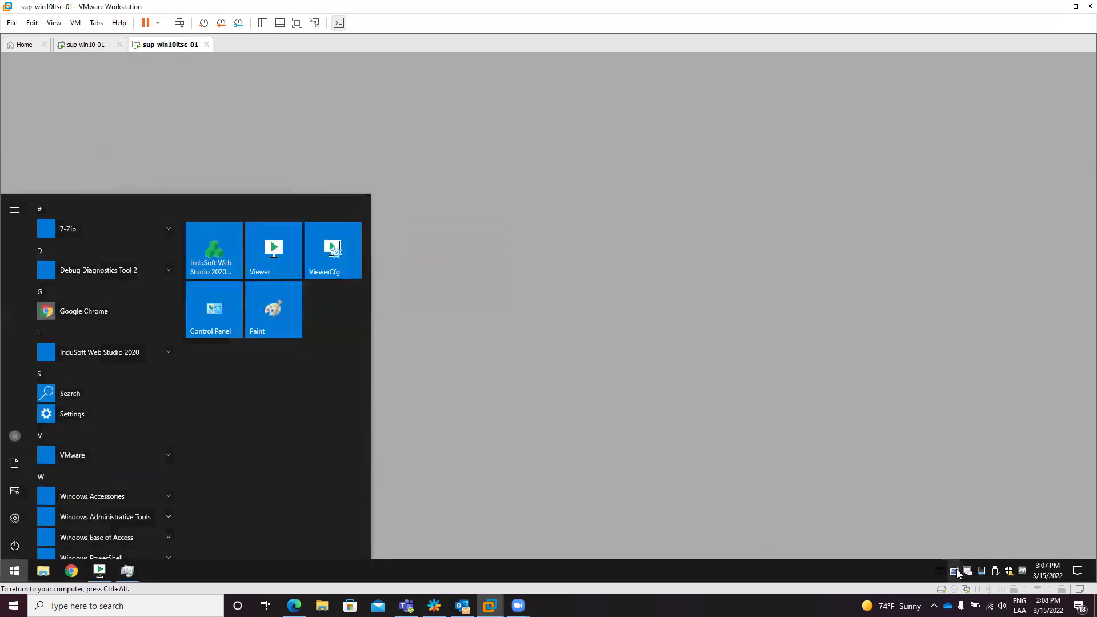
Step: Close the Viewer.exe window from its taskbar menu
{"action": "right_click", "coordinate": [954, 570]}
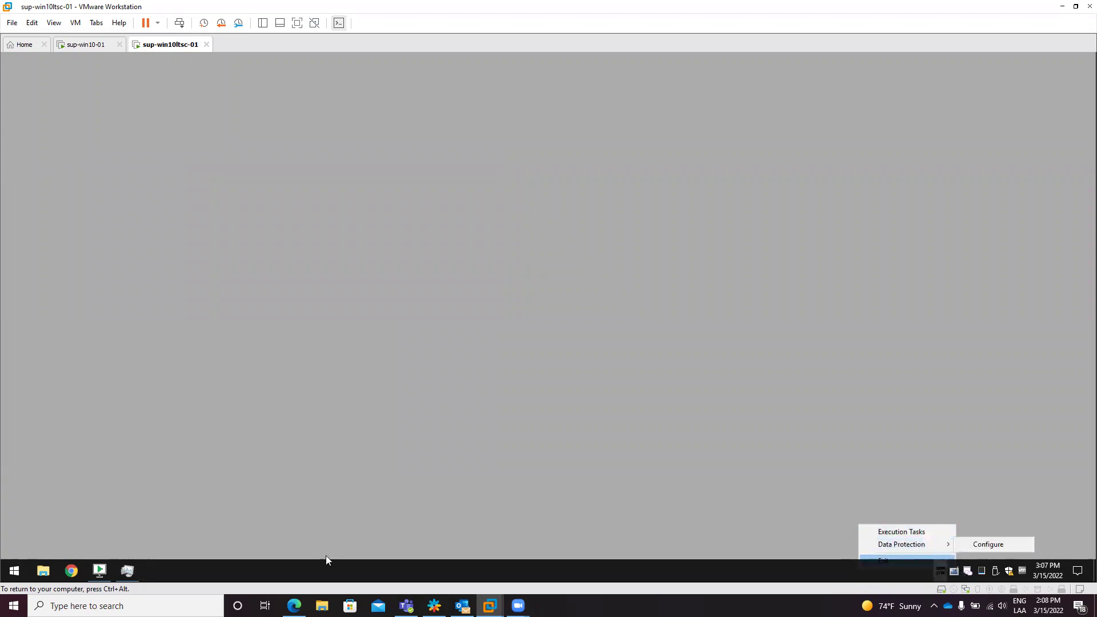
{"action": "right_click", "coordinate": [99, 570]}
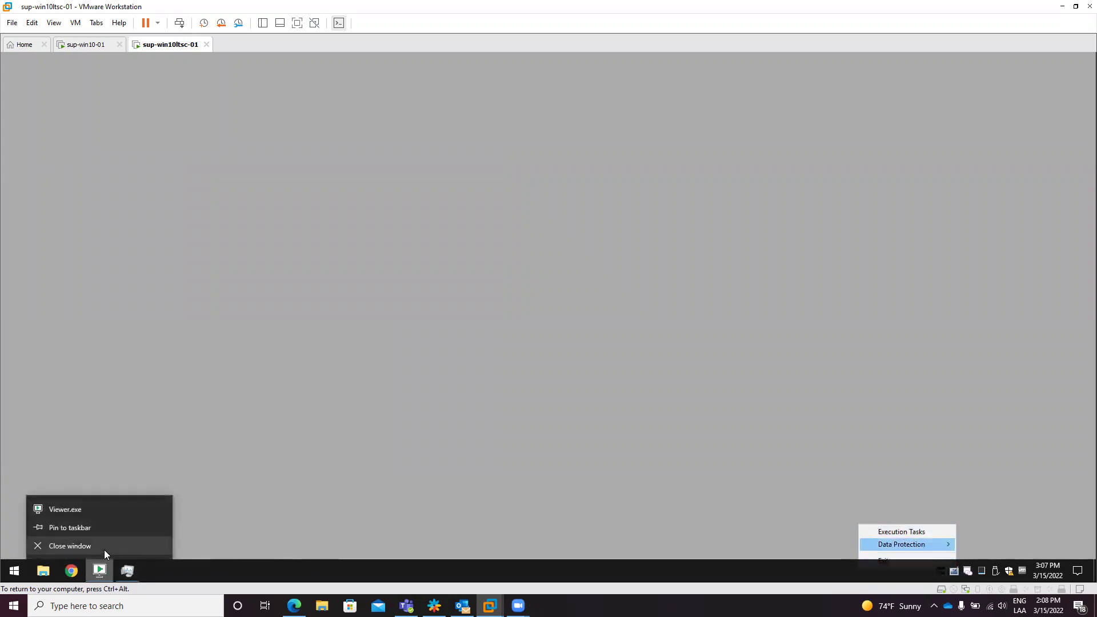
{"action": "left_click", "coordinate": [104, 549]}
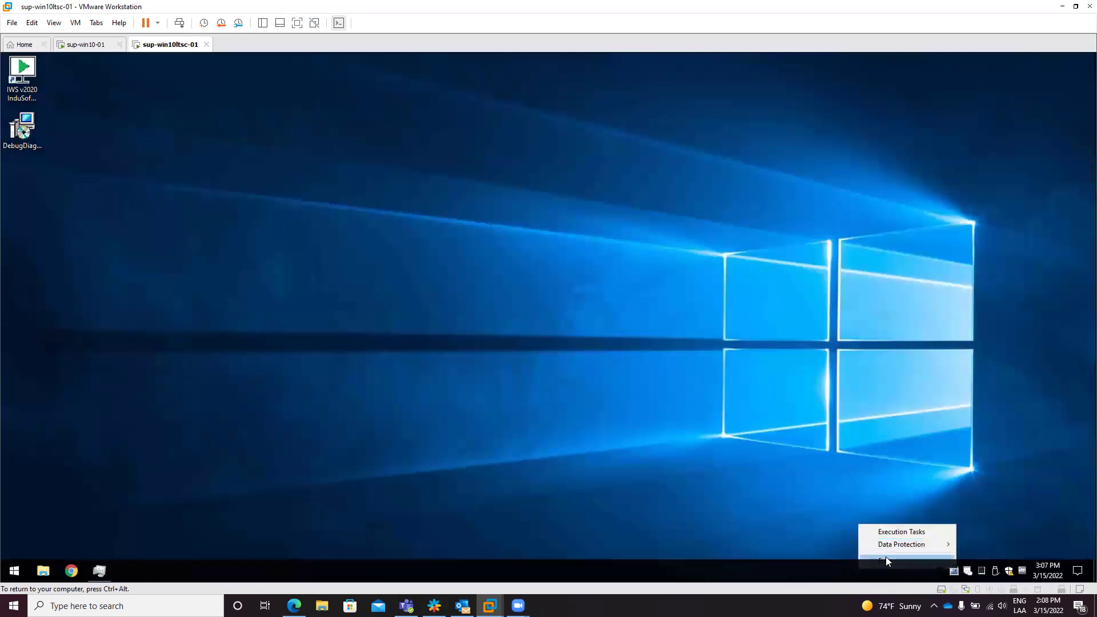
{"action": "left_click", "coordinate": [886, 557]}
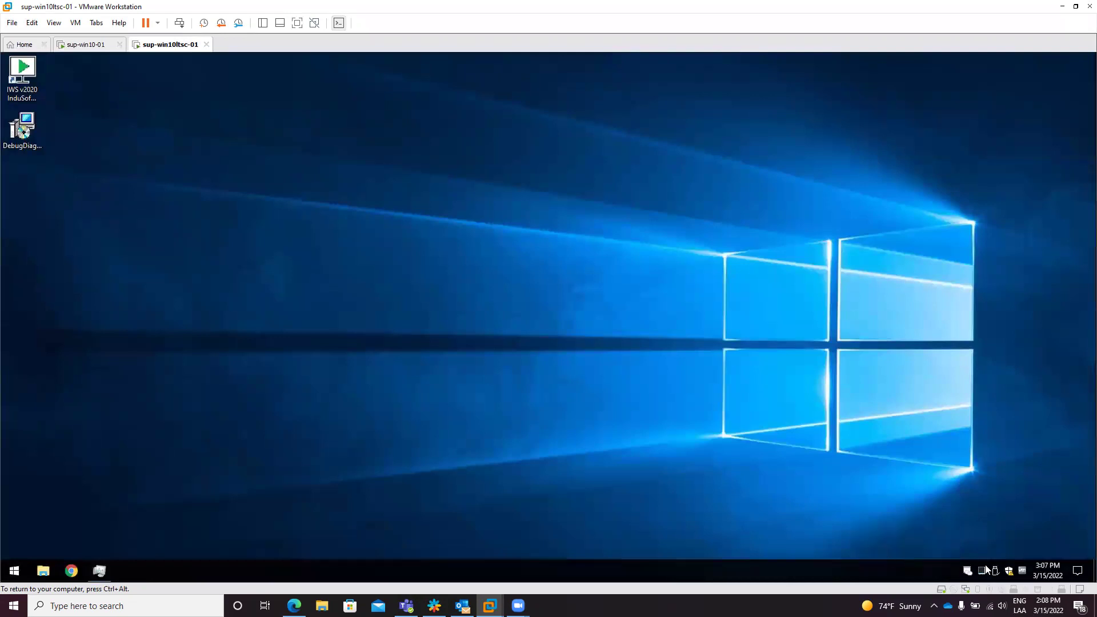
Step: Dismiss the DebugDiag already-installed error and launch DebugDiag 2 Collection from the Start menu
{"action": "double_click", "coordinate": [23, 121]}
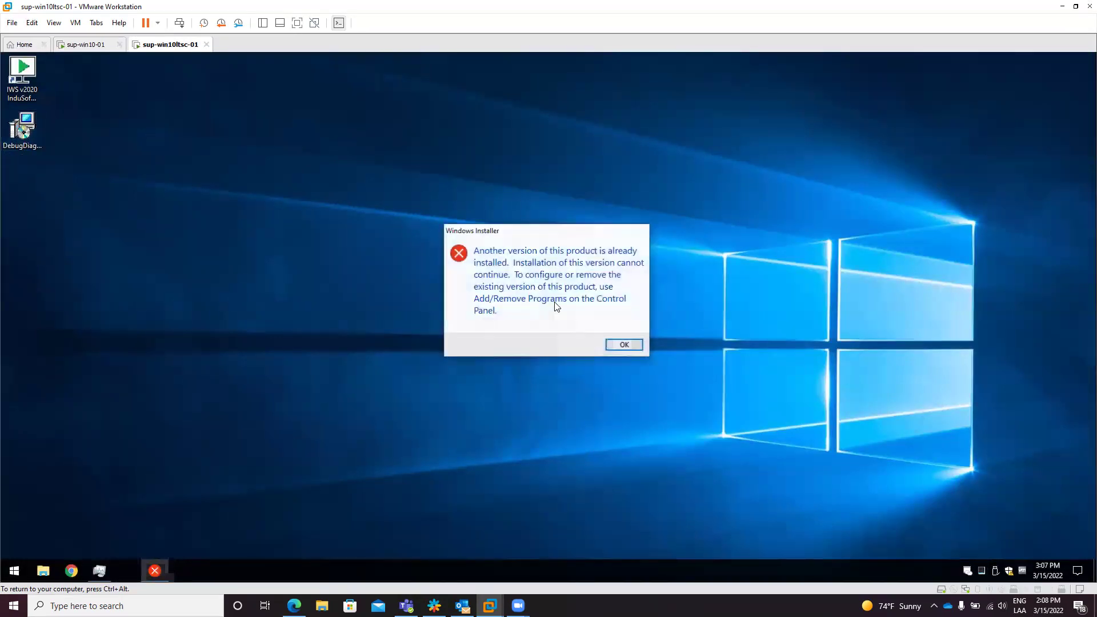
{"action": "left_click", "coordinate": [622, 350]}
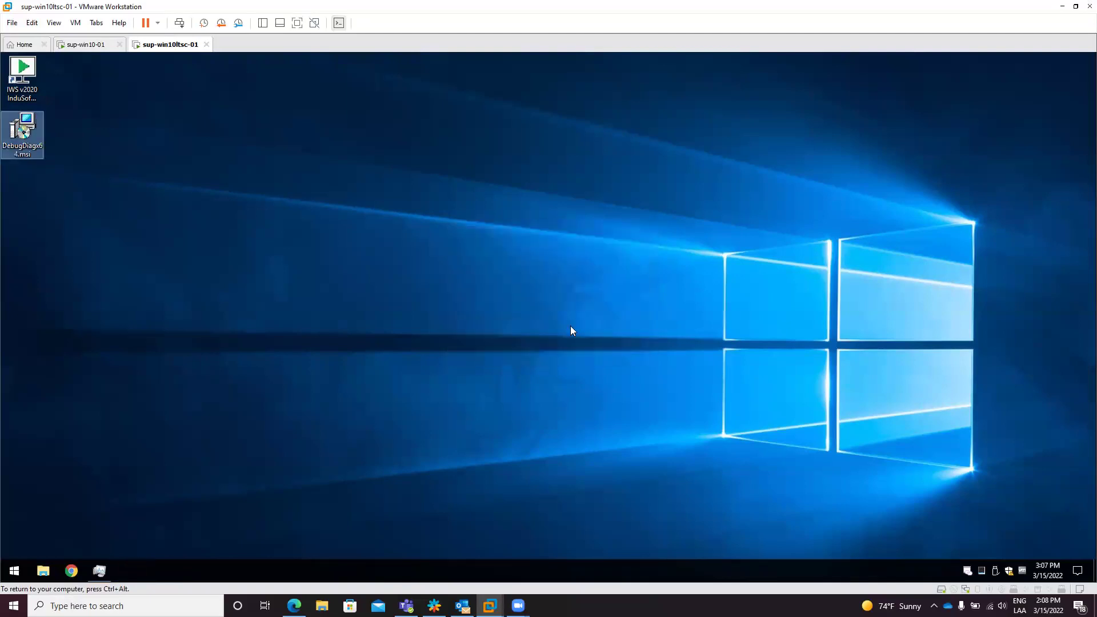
{"action": "left_click", "coordinate": [14, 570]}
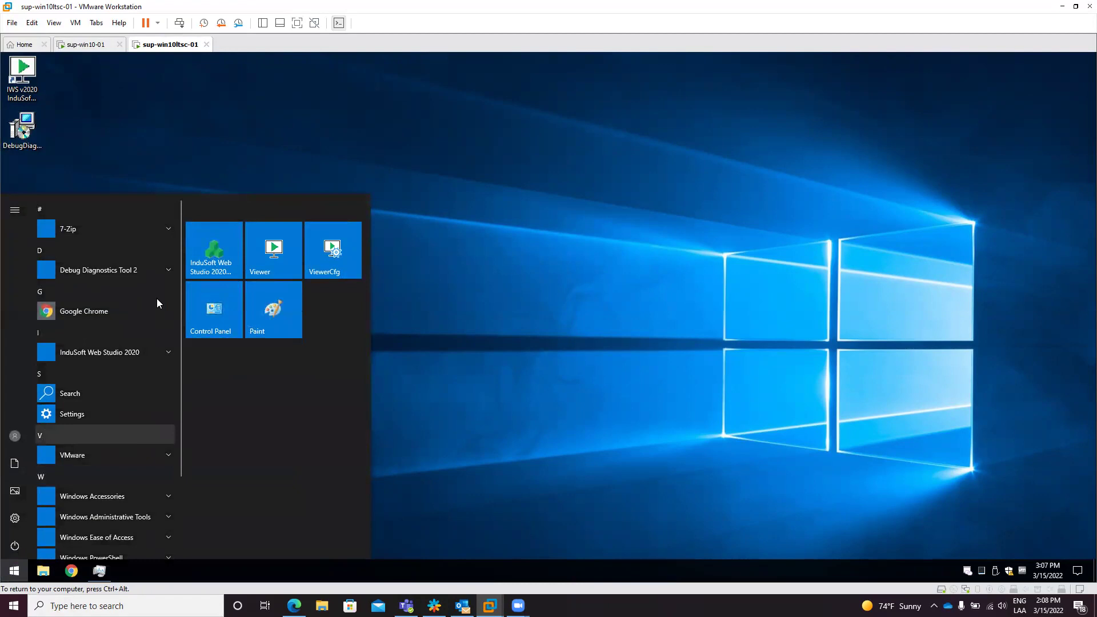
{"action": "left_click", "coordinate": [134, 270]}
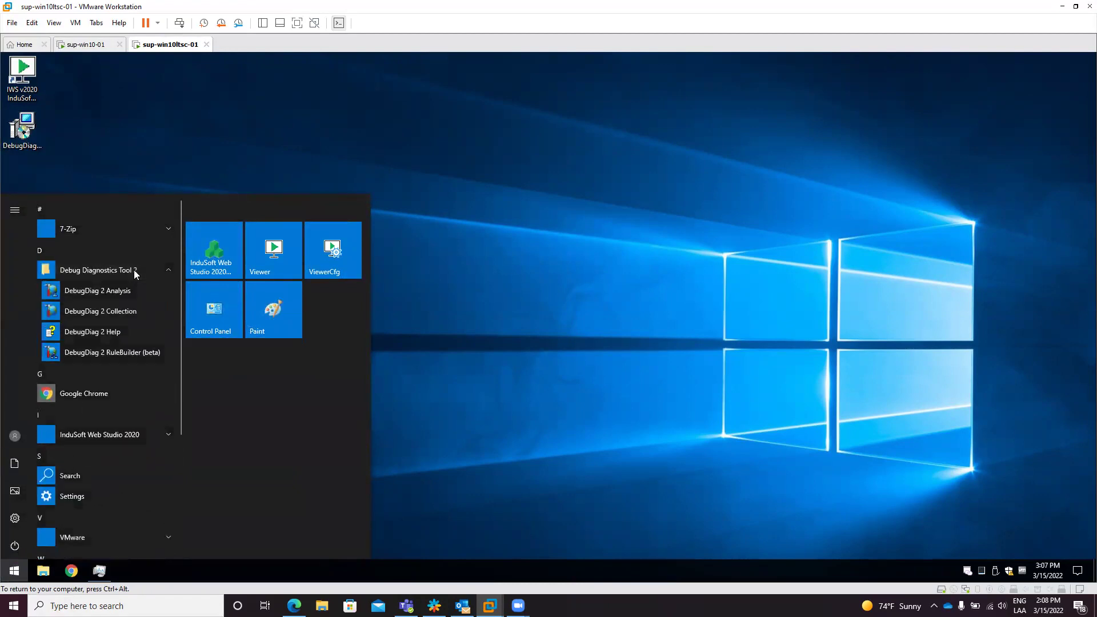
{"action": "left_click", "coordinate": [119, 310]}
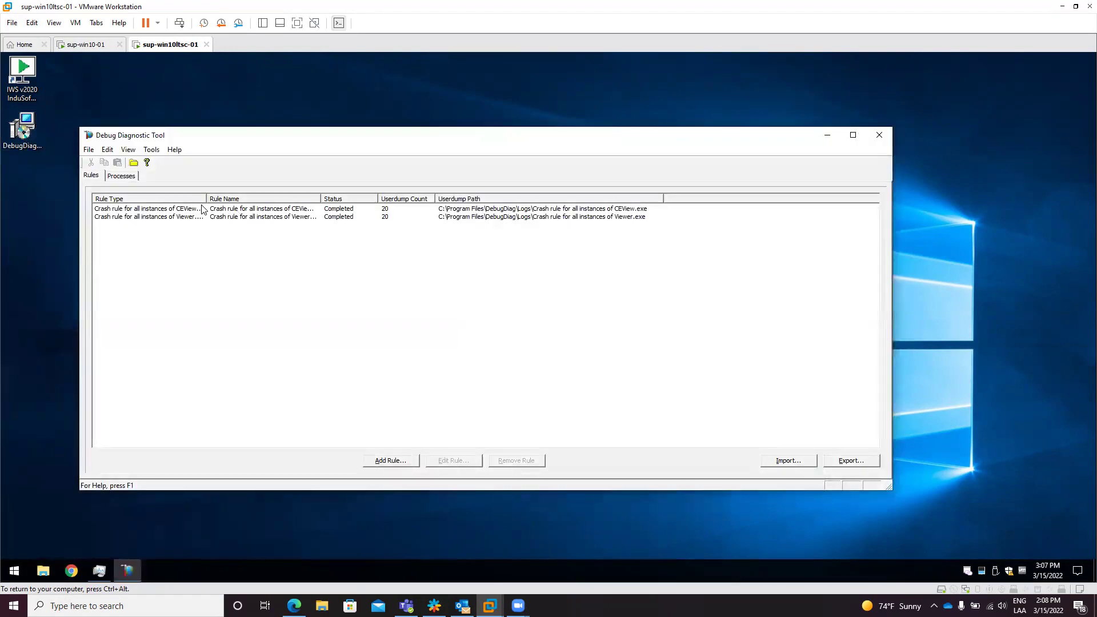
Step: Widen the Rule Type and Rule Name columns and review the CEView.exe and Viewer.exe crash rules
{"action": "left_click_drag", "start_coordinate": [206, 198], "coordinate": [267, 187]}
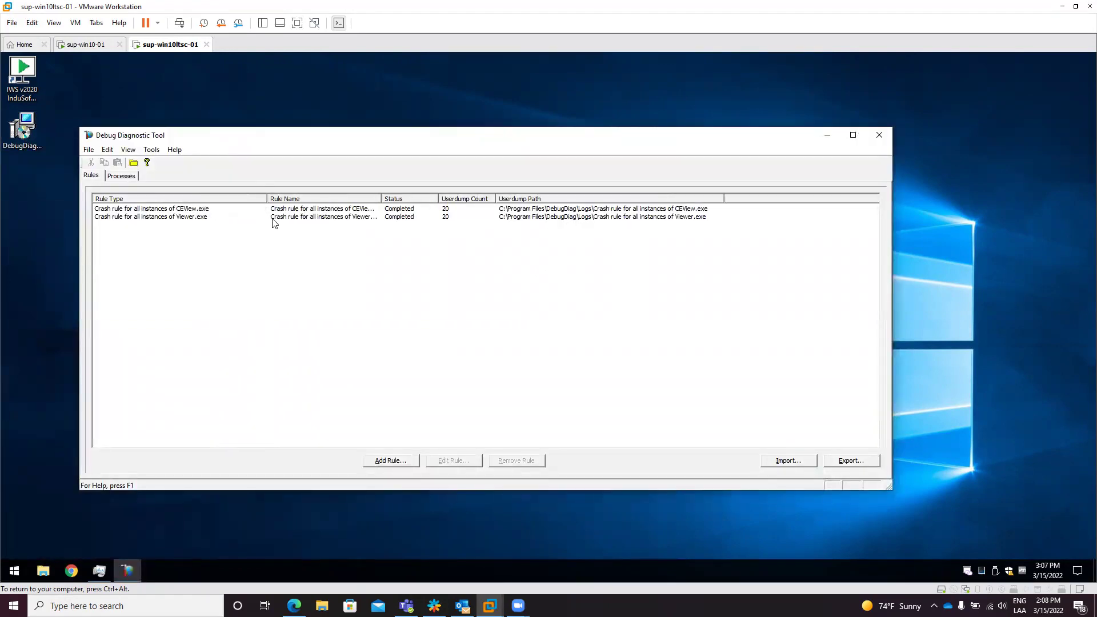
{"action": "left_click", "coordinate": [209, 212]}
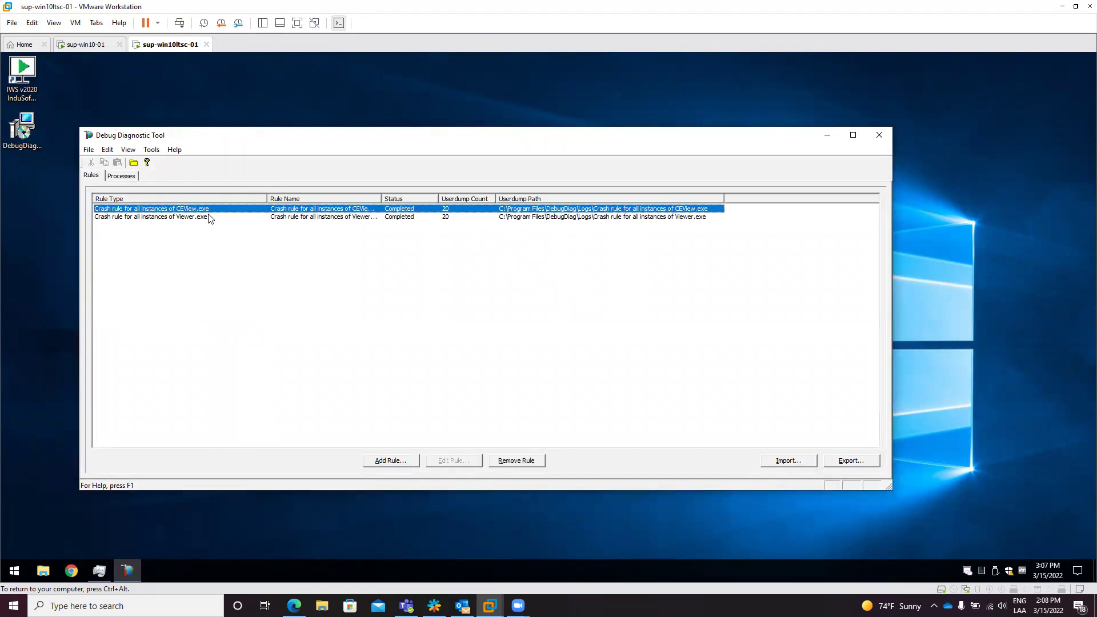
{"action": "left_click", "coordinate": [209, 217]}
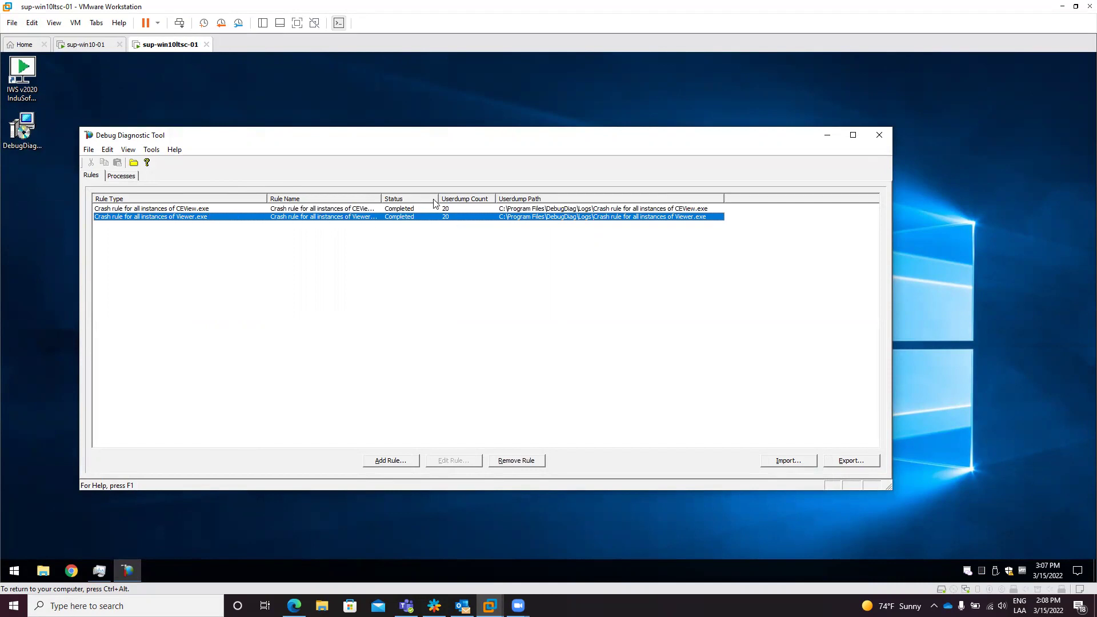
{"action": "left_click_drag", "start_coordinate": [382, 198], "coordinate": [420, 191]}
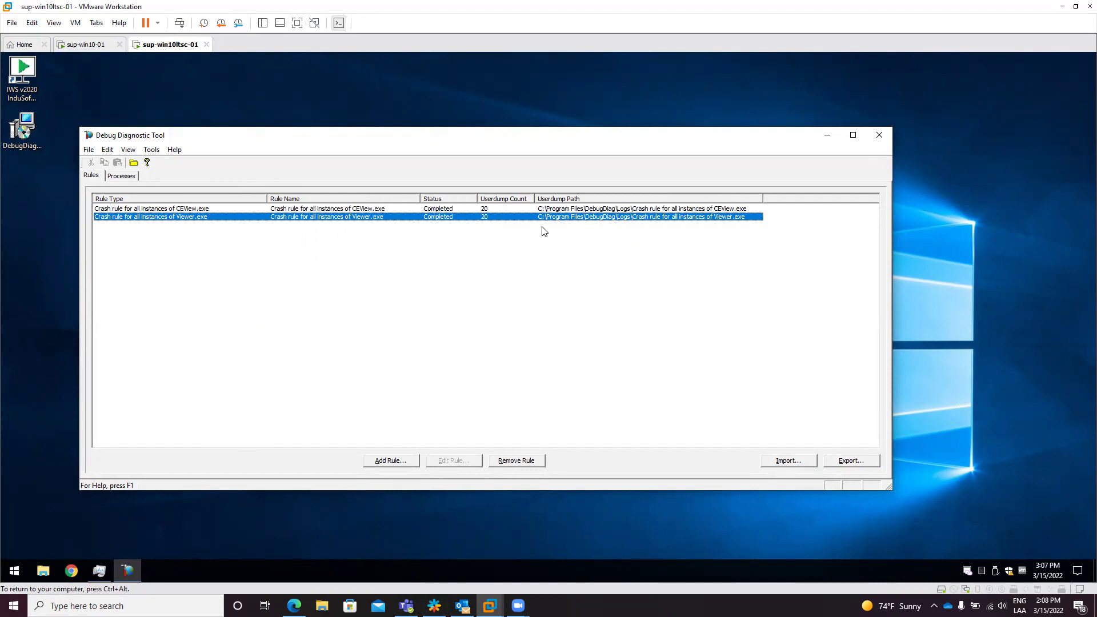
{"action": "left_click", "coordinate": [494, 208]}
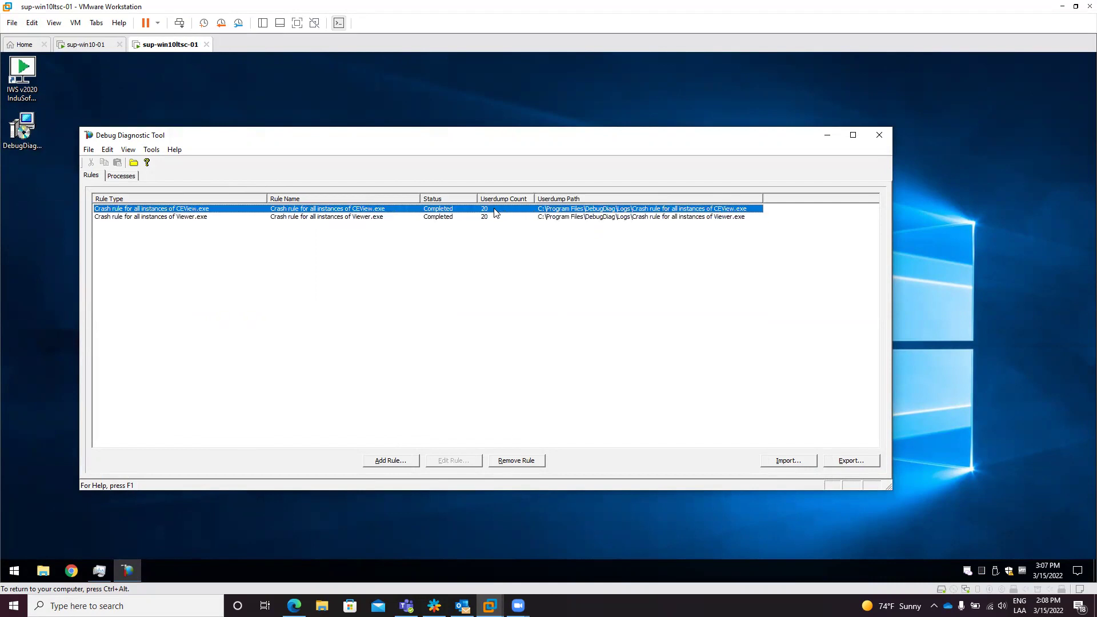
Step: Open the CEView.exe crash rule's folder under DebugDiag Logs, maximized with a widened Name column
{"action": "left_click", "coordinate": [133, 162]}
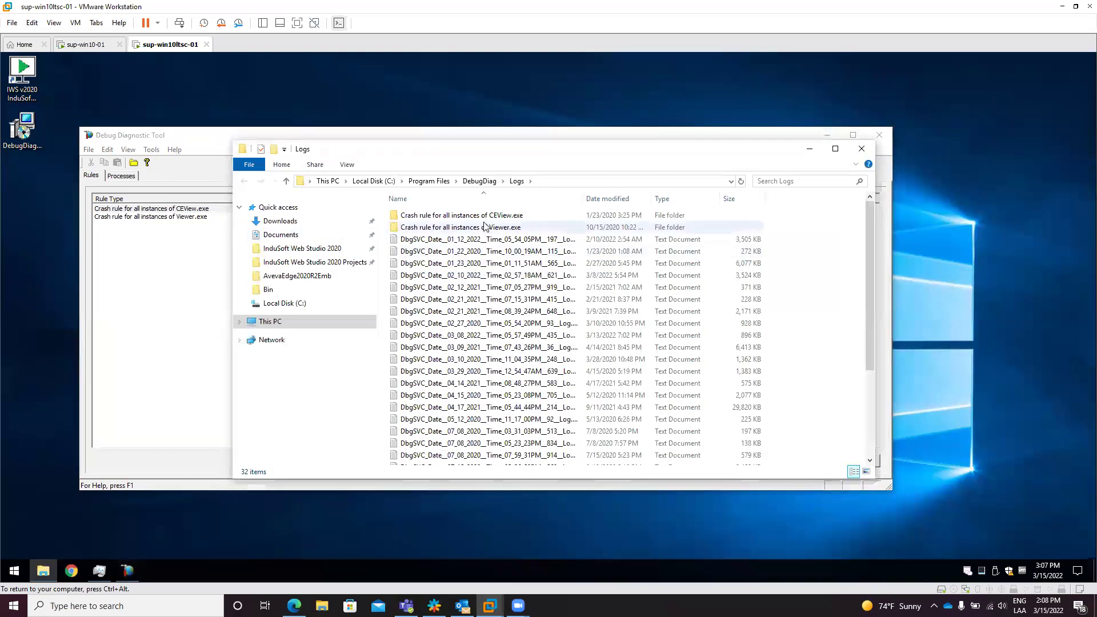
{"action": "double_click", "coordinate": [484, 220]}
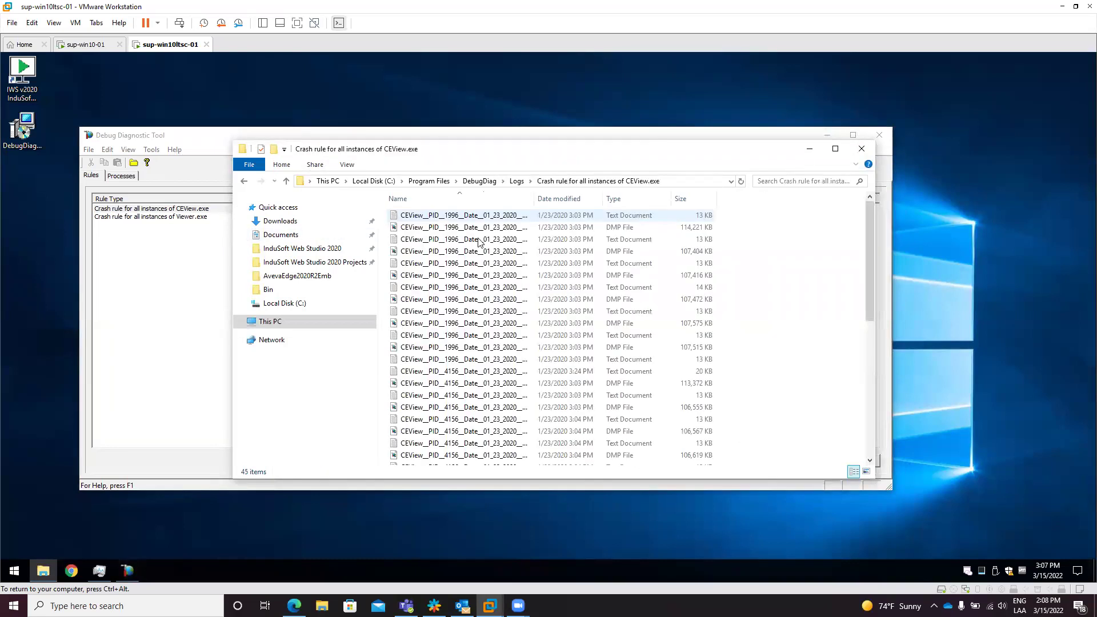
{"action": "left_click_drag", "start_coordinate": [531, 198], "coordinate": [598, 197]}
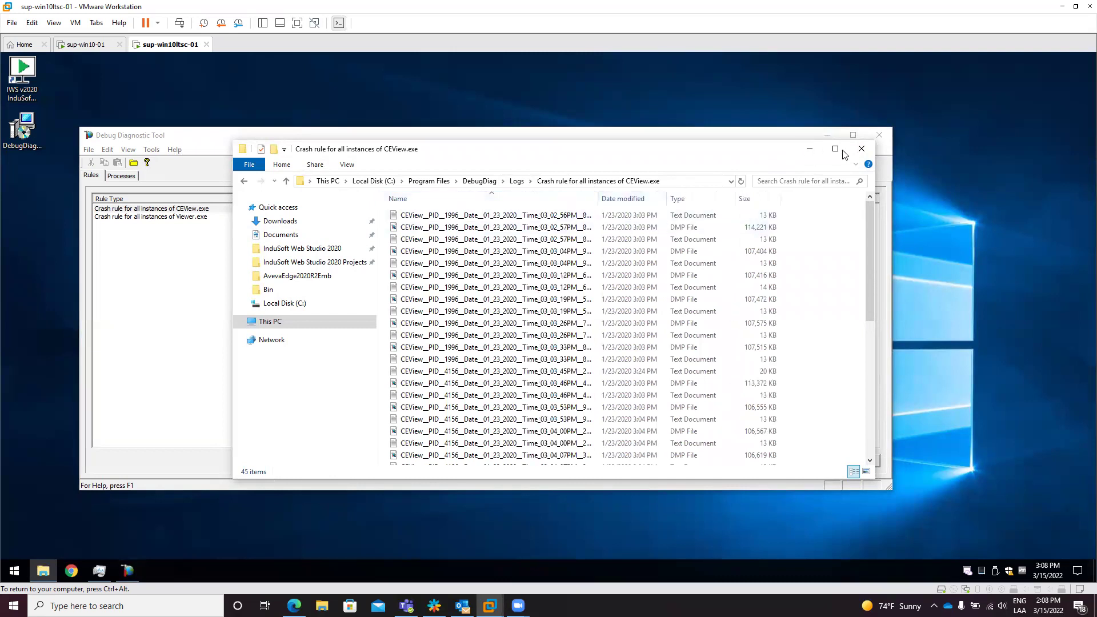
{"action": "double_click", "coordinate": [394, 146]}
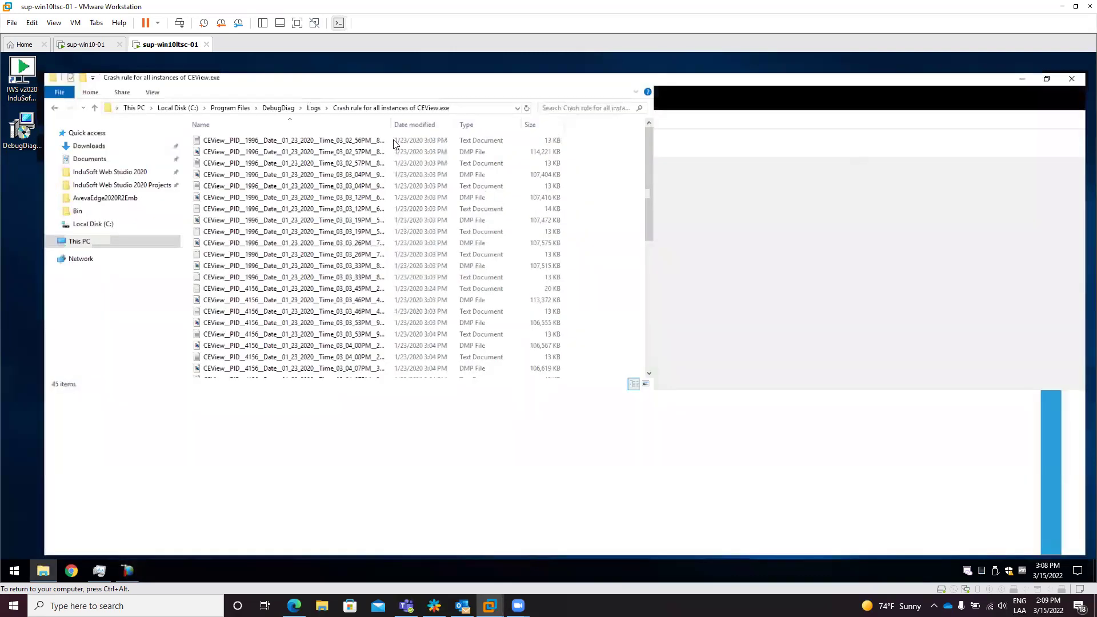
{"action": "left_click_drag", "start_coordinate": [385, 98], "coordinate": [615, 105]}
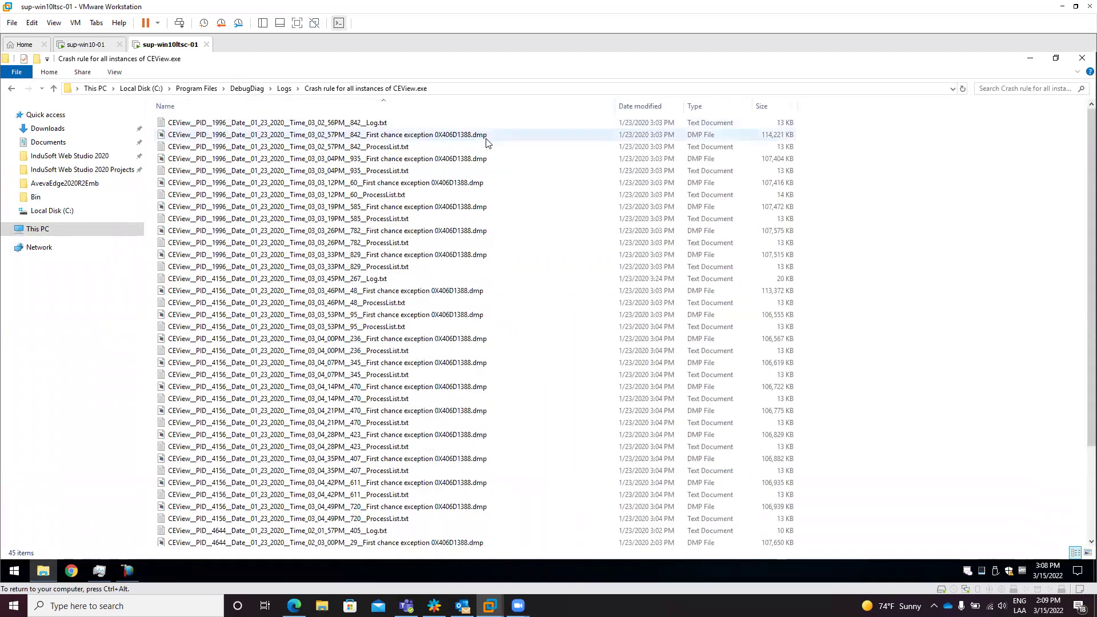
Step: Check the sizes of several CEView .dmp files, including the 03_03_19PM dump
{"action": "left_click", "coordinate": [486, 138]}
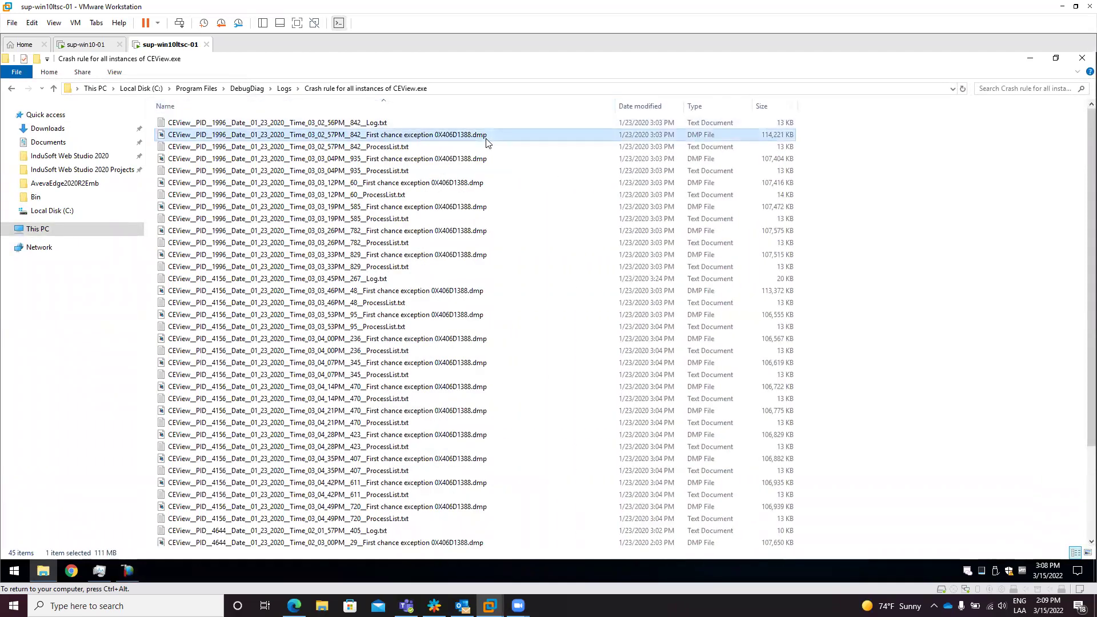
{"action": "left_click", "coordinate": [464, 160]}
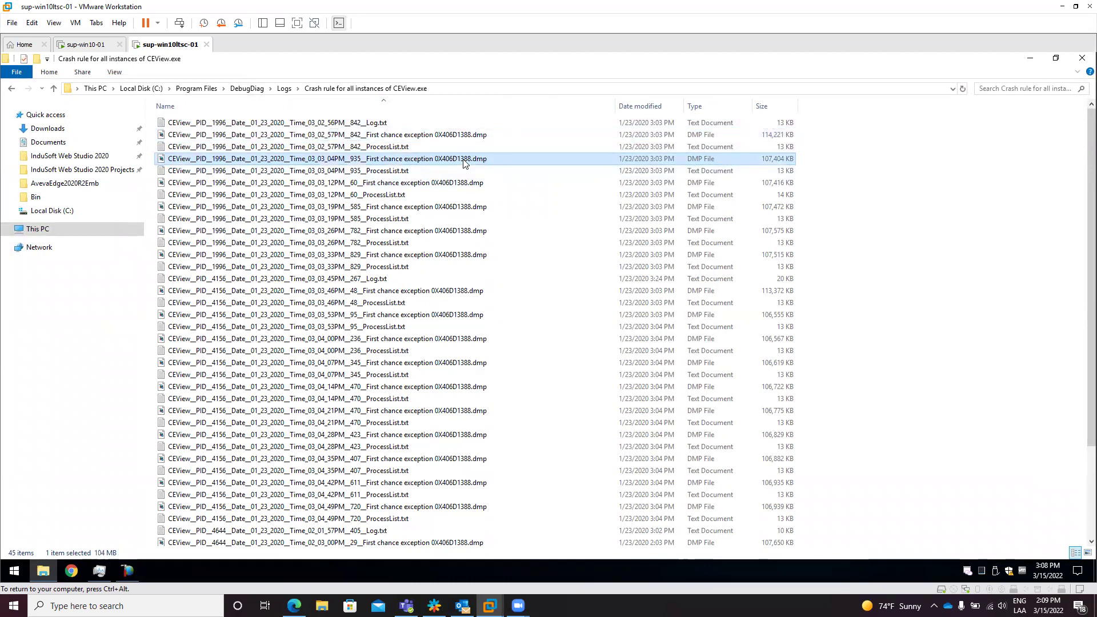
{"action": "left_click", "coordinate": [472, 186]}
{"action": "left_click", "coordinate": [477, 209]}
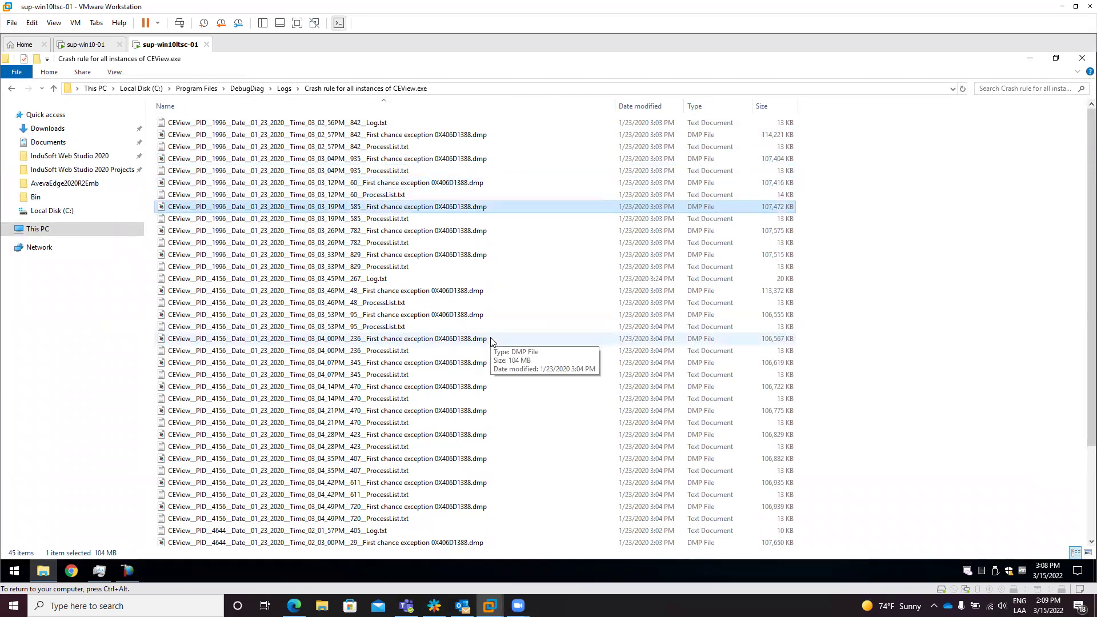
{"action": "scroll", "coordinate": [490, 341], "scroll_direction": "down", "scroll_amount": 3}
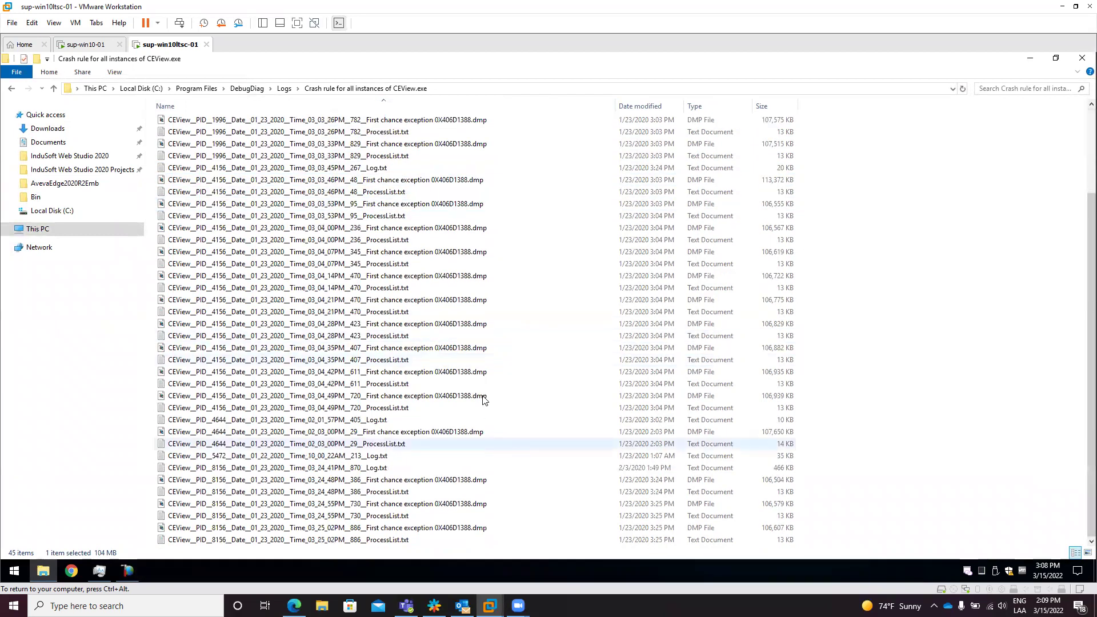
{"action": "scroll", "coordinate": [483, 399], "scroll_direction": "up", "scroll_amount": 3}
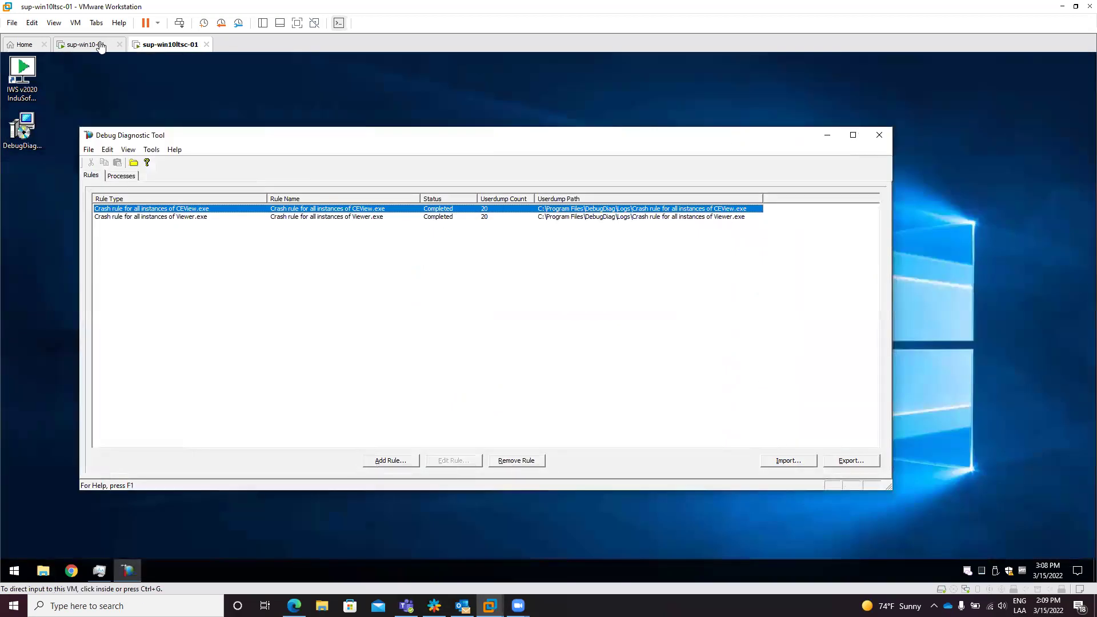
Step: Switch to sup-win10-01, move Debug Diagnostic Tool higher, and close the CEView Emulation window
{"action": "left_click", "coordinate": [100, 45]}
{"action": "left_click_drag", "start_coordinate": [658, 190], "coordinate": [666, 122]}
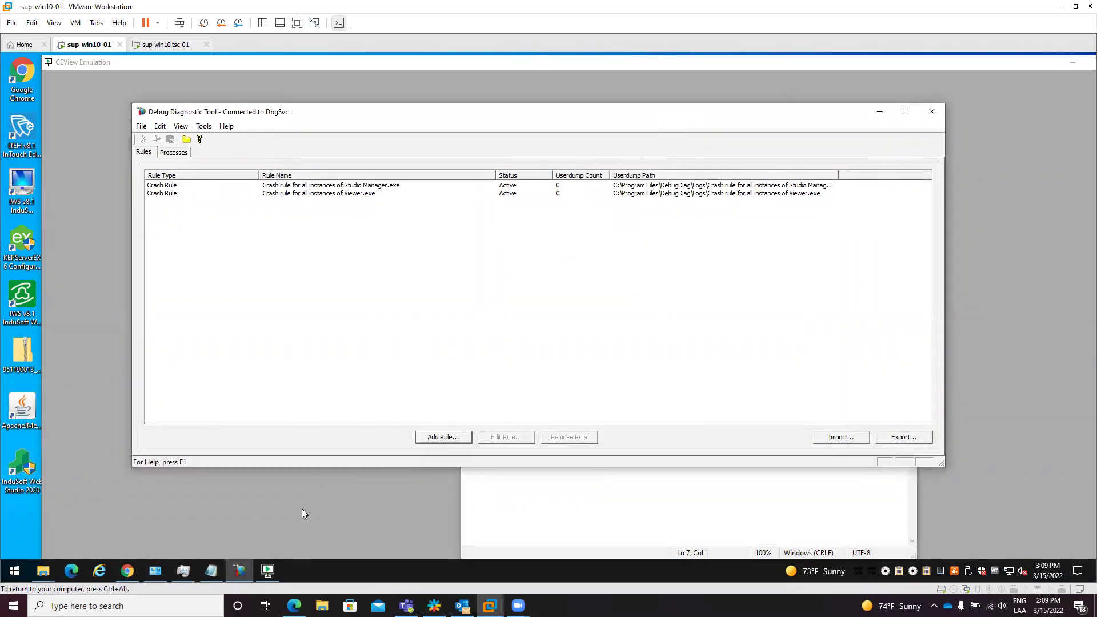
{"action": "left_click", "coordinate": [267, 570]}
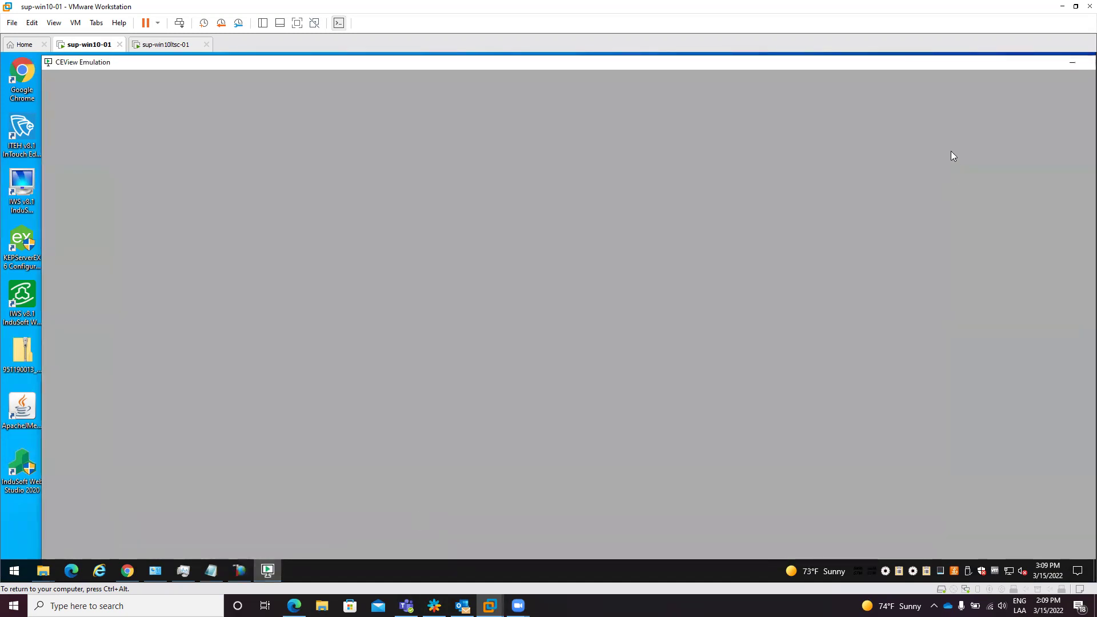
{"action": "double_click", "coordinate": [1043, 66]}
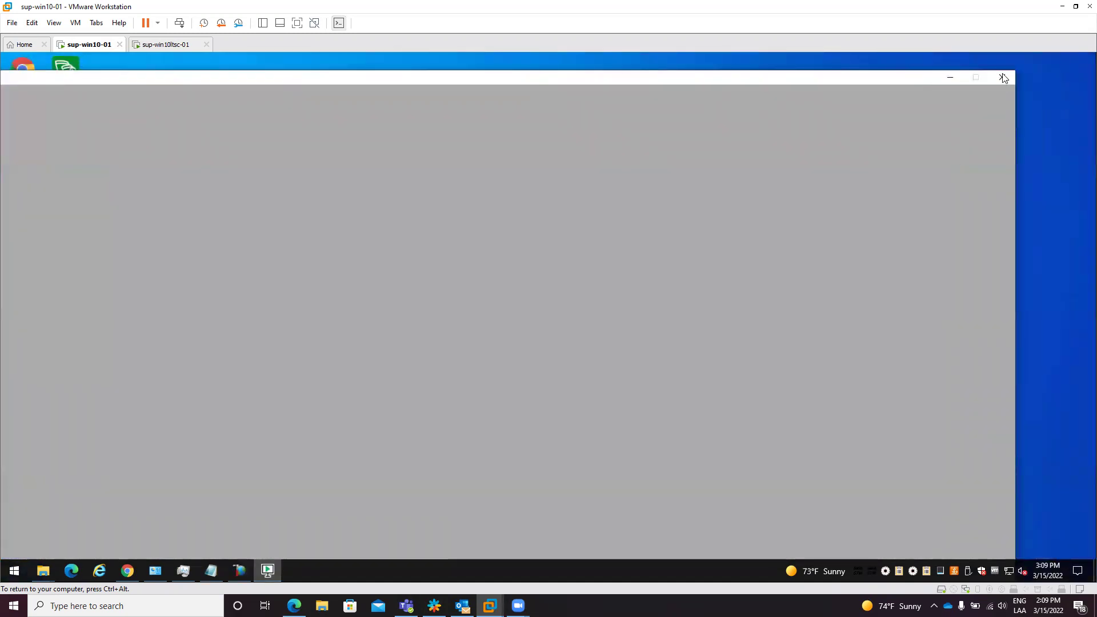
{"action": "left_click", "coordinate": [1003, 78]}
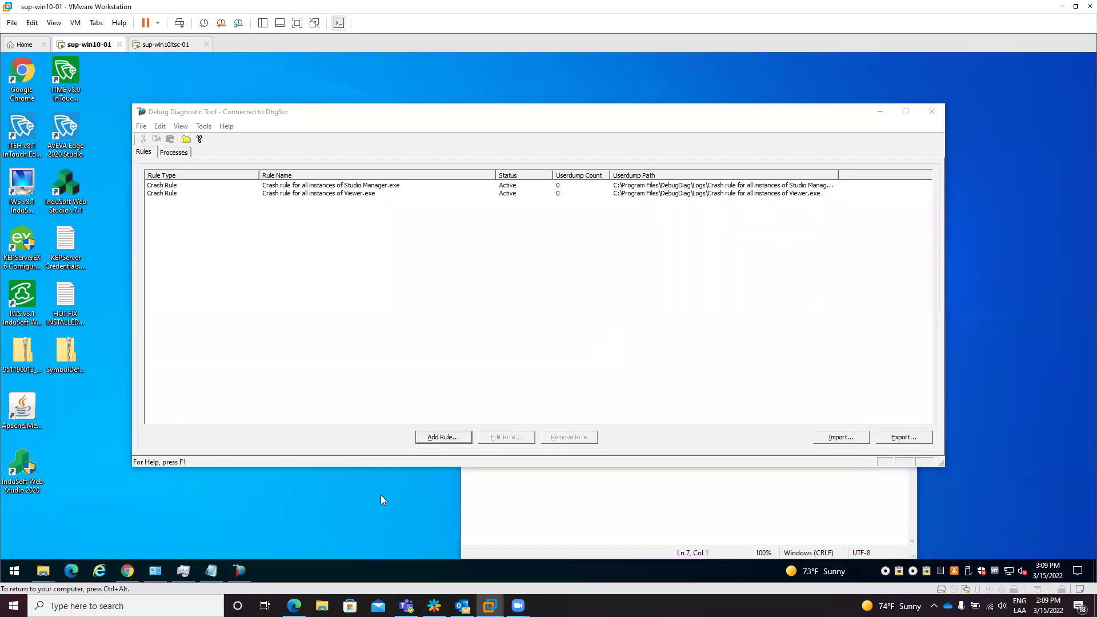
Step: Locate Studio Manager.exe, PID 7272, in Task Manager's Details list, then return to Debug Diagnostic Tool
{"action": "left_click", "coordinate": [190, 566]}
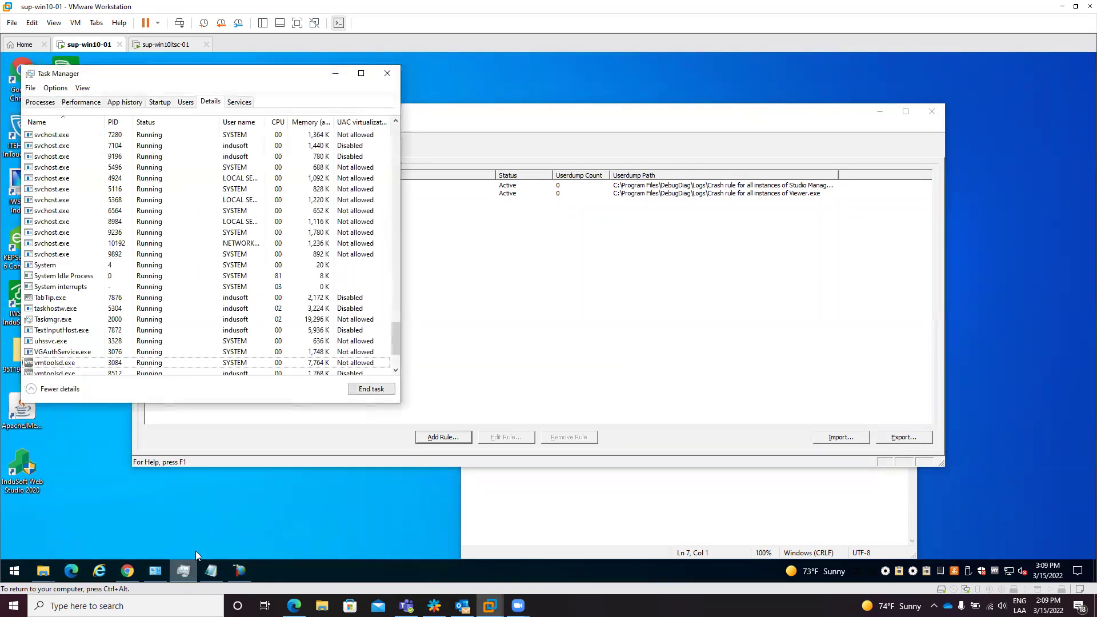
{"action": "left_click", "coordinate": [107, 242]}
{"action": "key", "text": "s"}
{"action": "key", "text": "t"}
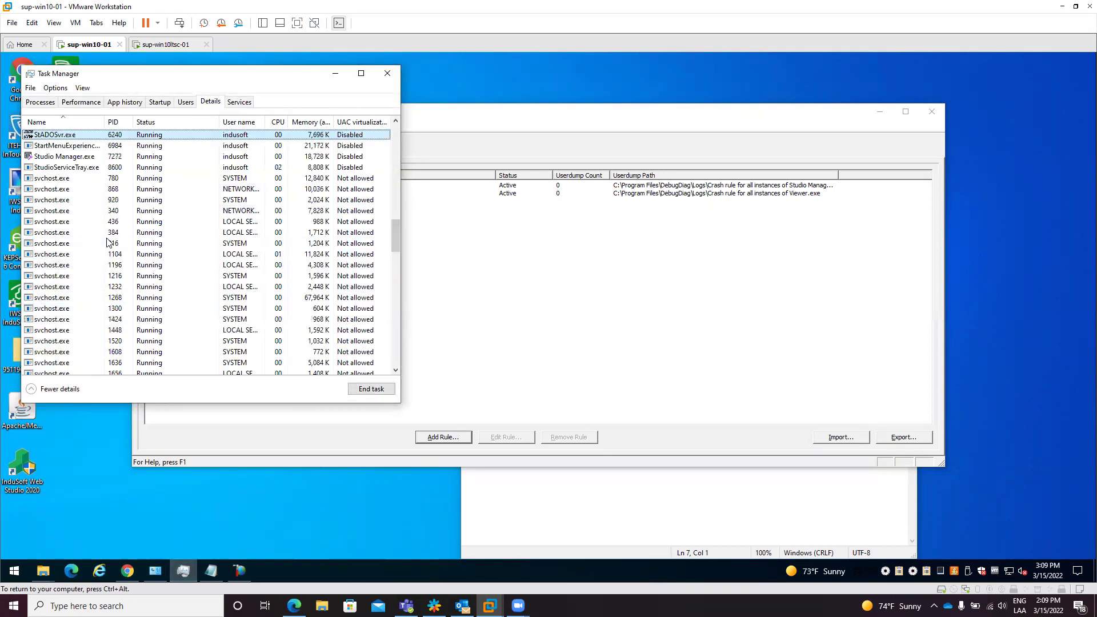
{"action": "key", "text": "u"}
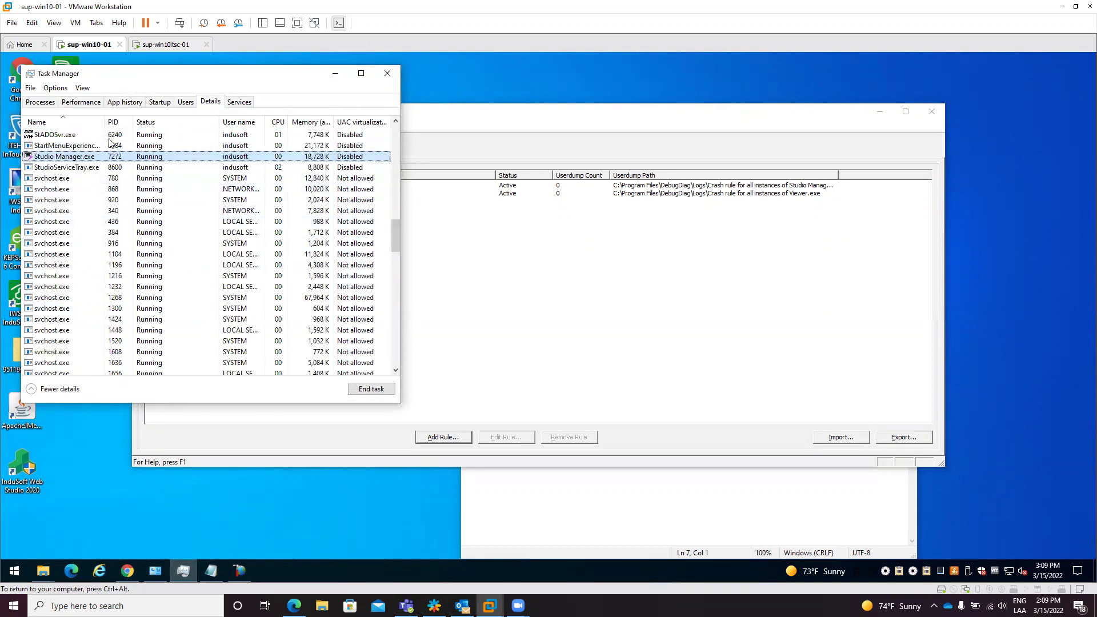
{"action": "left_click_drag", "start_coordinate": [103, 124], "coordinate": [125, 123]}
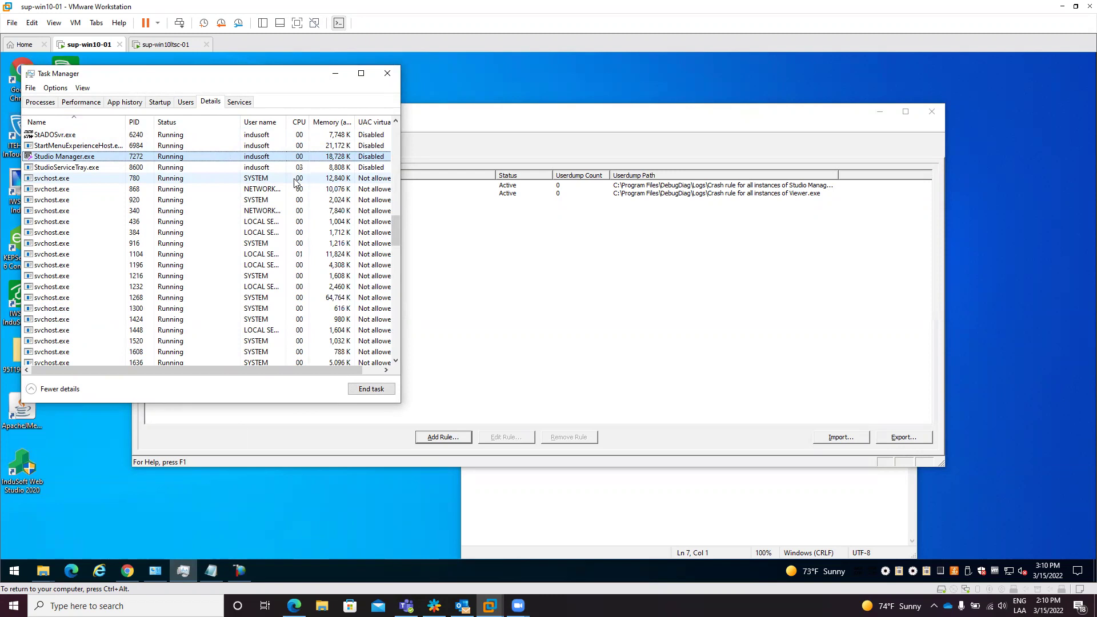
{"action": "left_click", "coordinate": [570, 264]}
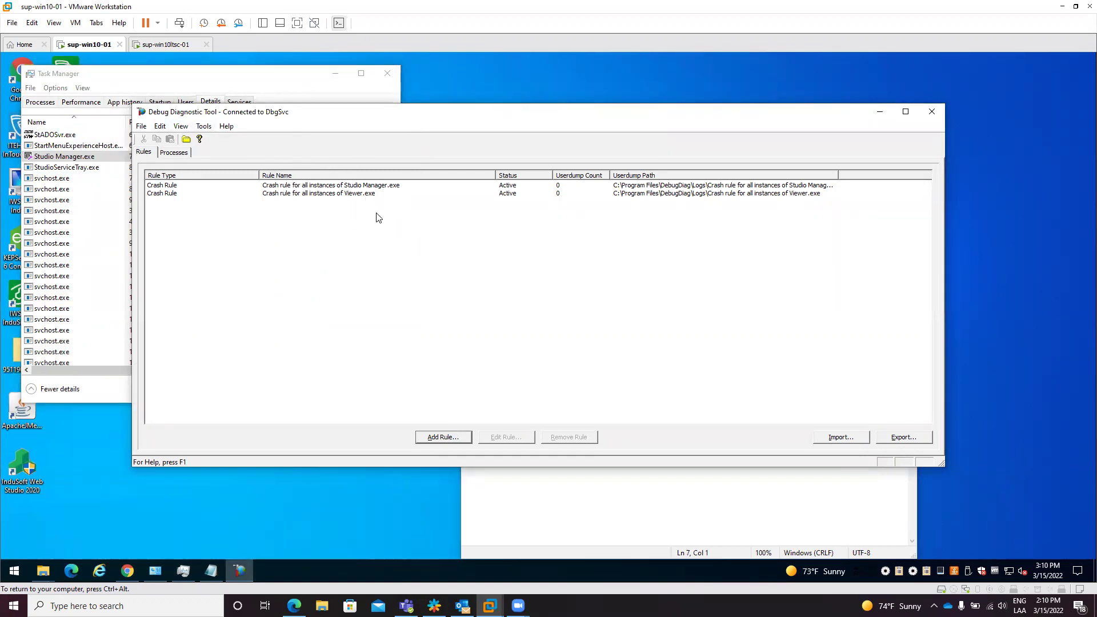
Step: Create a full userdump of Studio Manager.exe via the rule's Dump Target Process(es) menu and acknowledge the confirmation
{"action": "right_click", "coordinate": [347, 189]}
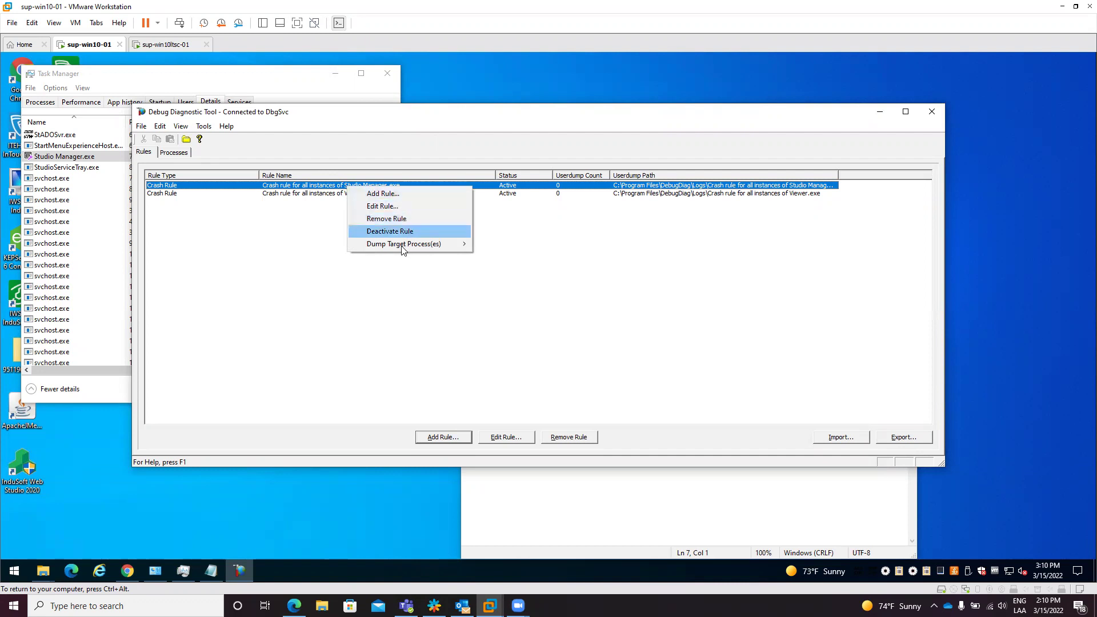
{"action": "mouse_move", "coordinate": [401, 250]}
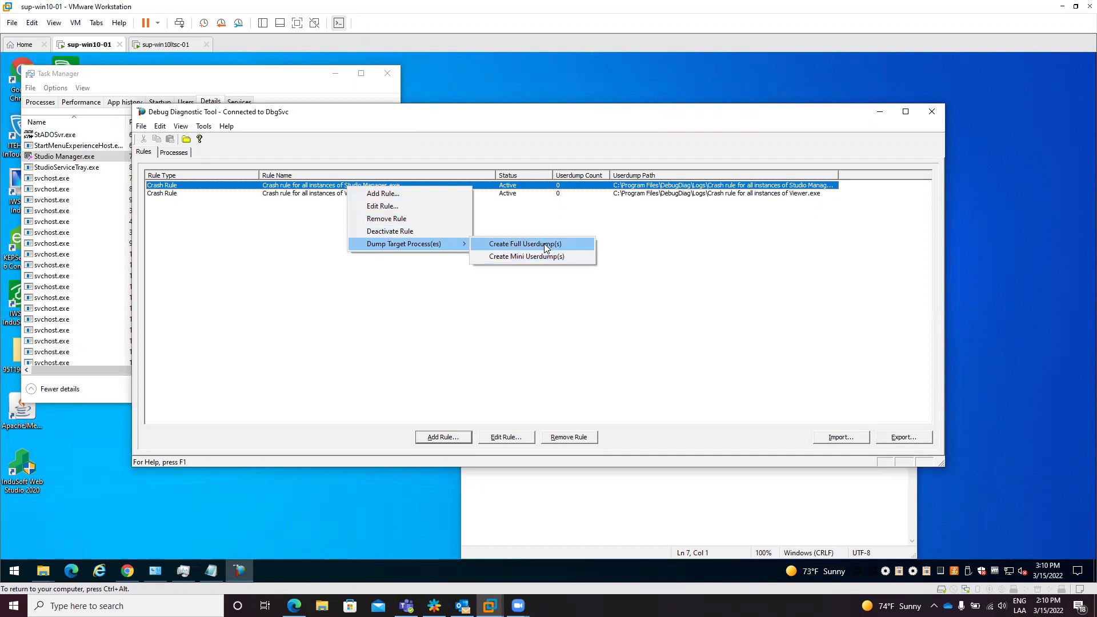
{"action": "left_click", "coordinate": [544, 244]}
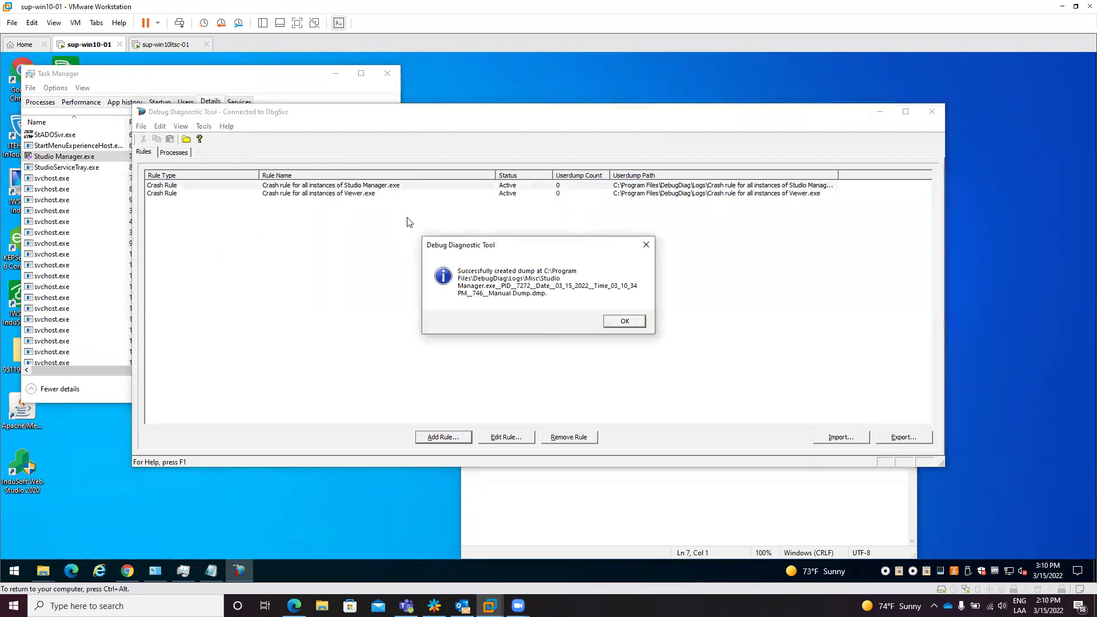
{"action": "left_click", "coordinate": [624, 321]}
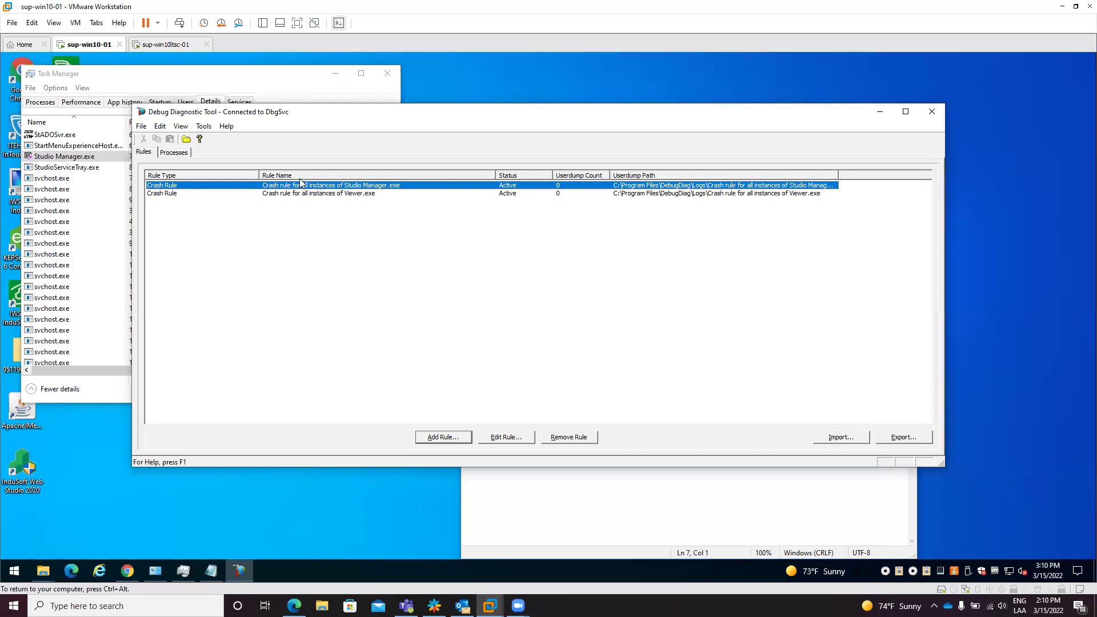
Step: Open DebugDiag's Logs\Misc folder and select the 295 MB Studio Manager.exe Manual Dump file
{"action": "left_click", "coordinate": [186, 140]}
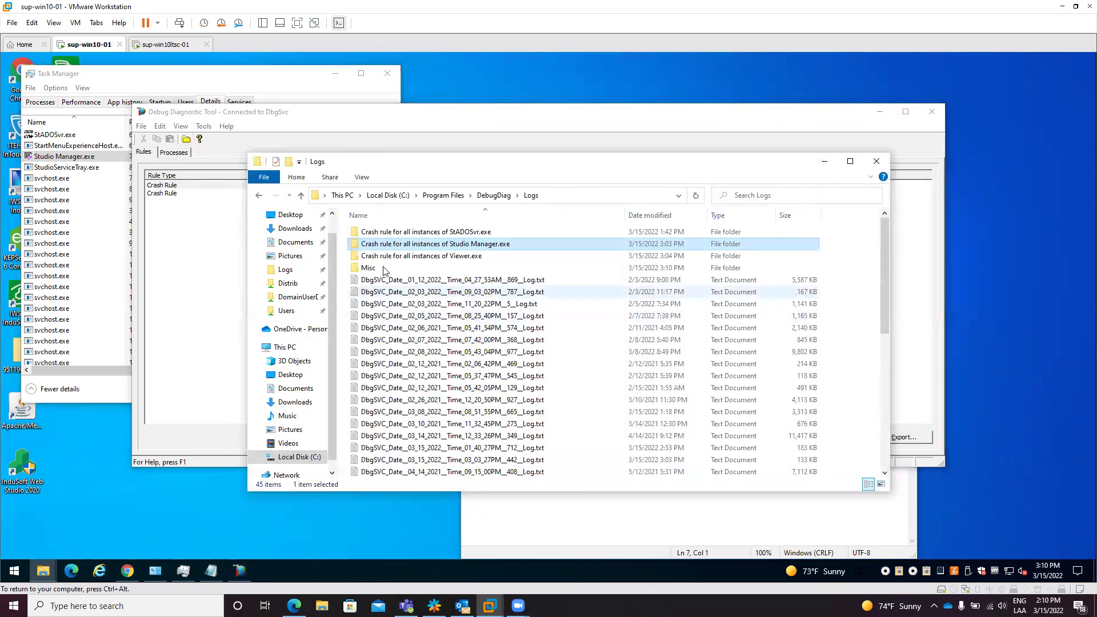
{"action": "left_click", "coordinate": [383, 269]}
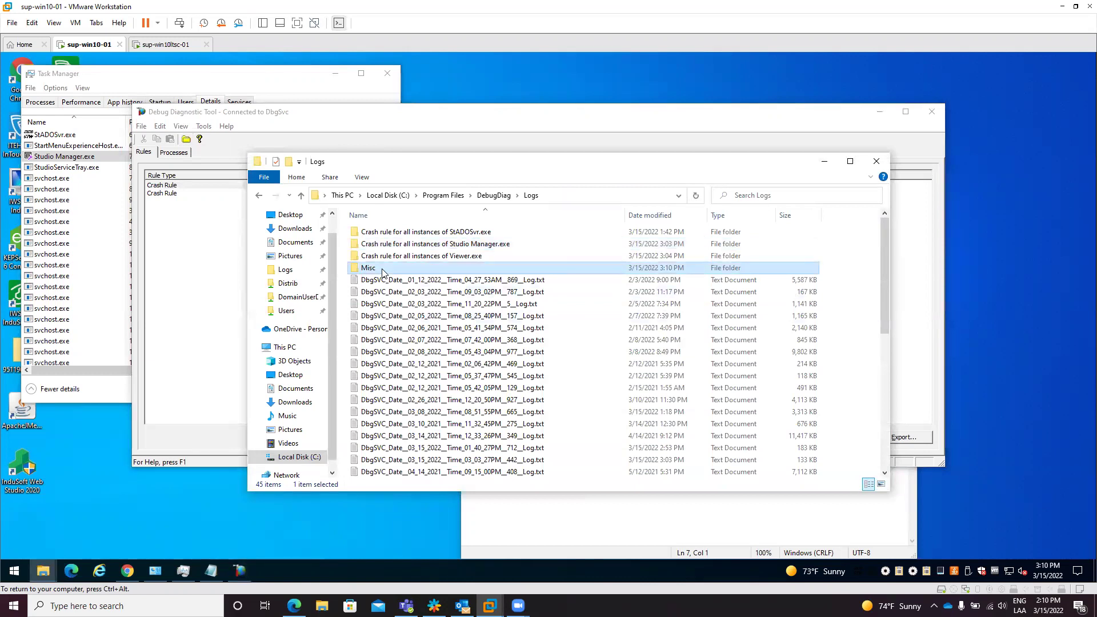
{"action": "double_click", "coordinate": [382, 270]}
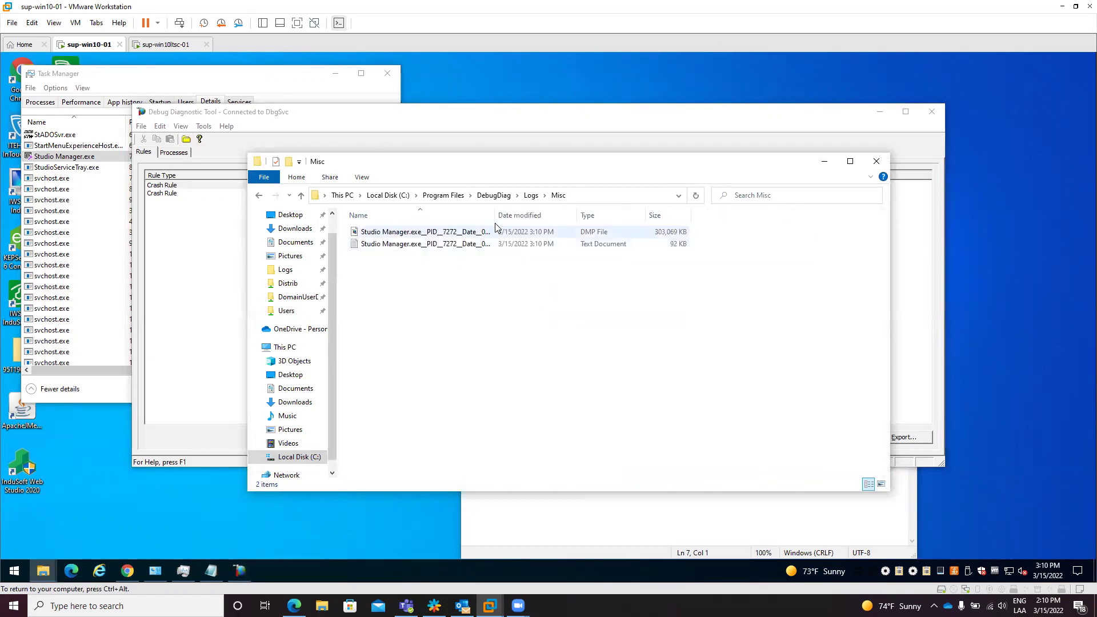
{"action": "left_click_drag", "start_coordinate": [495, 215], "coordinate": [700, 223]}
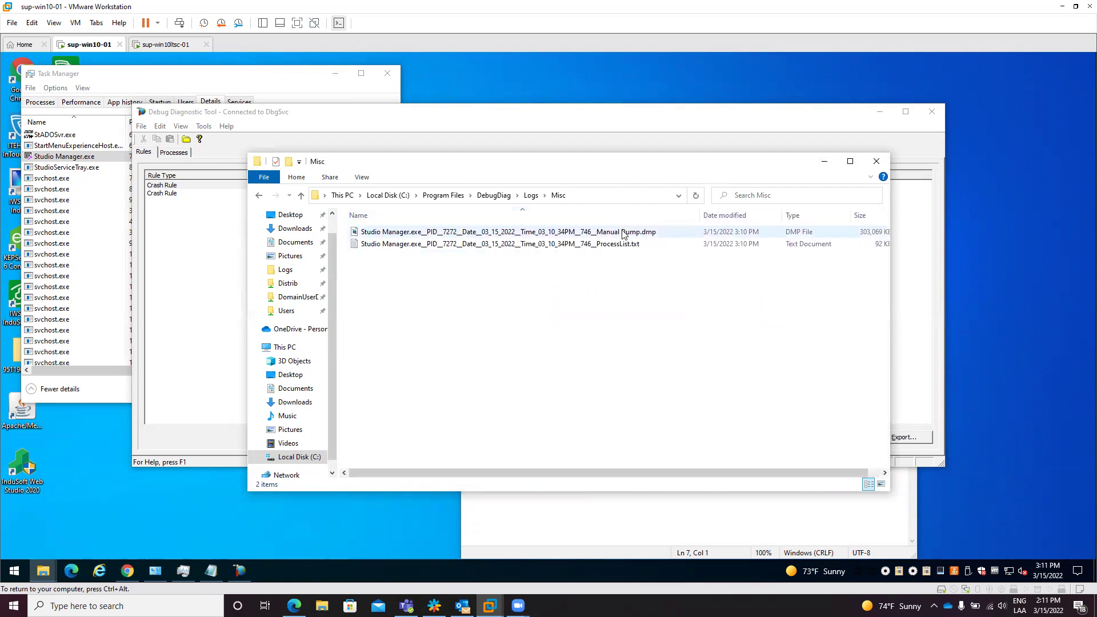
{"action": "left_click", "coordinate": [622, 232]}
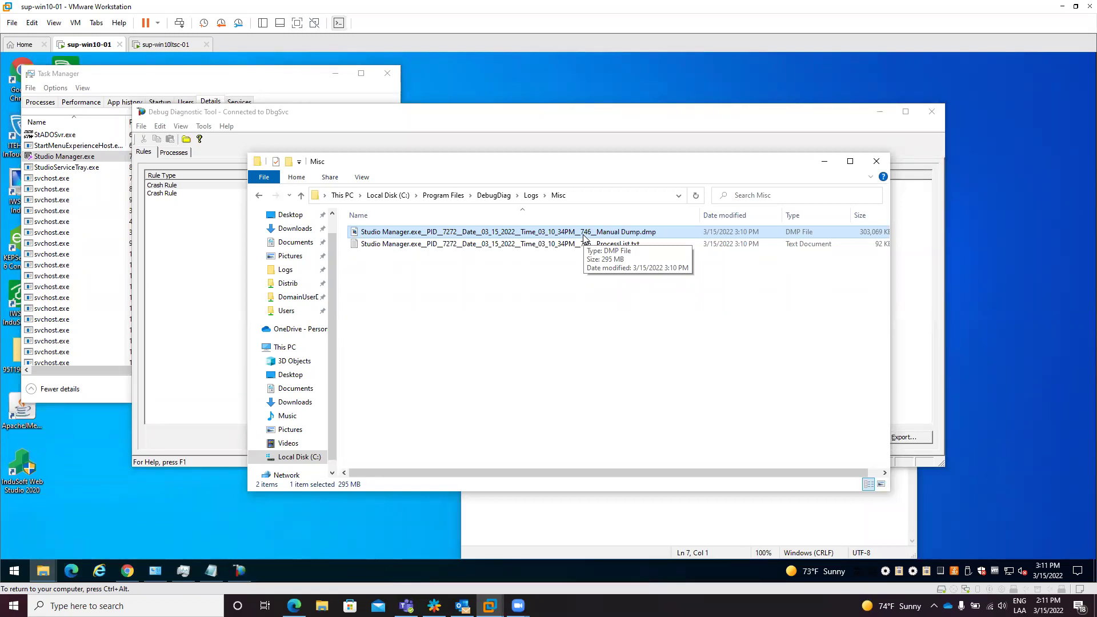
Step: Bring Debug Diagnostic Tool forward and switch between the sup-win10ltsc-01 and sup-win10-01 VMs
{"action": "left_click", "coordinate": [207, 258]}
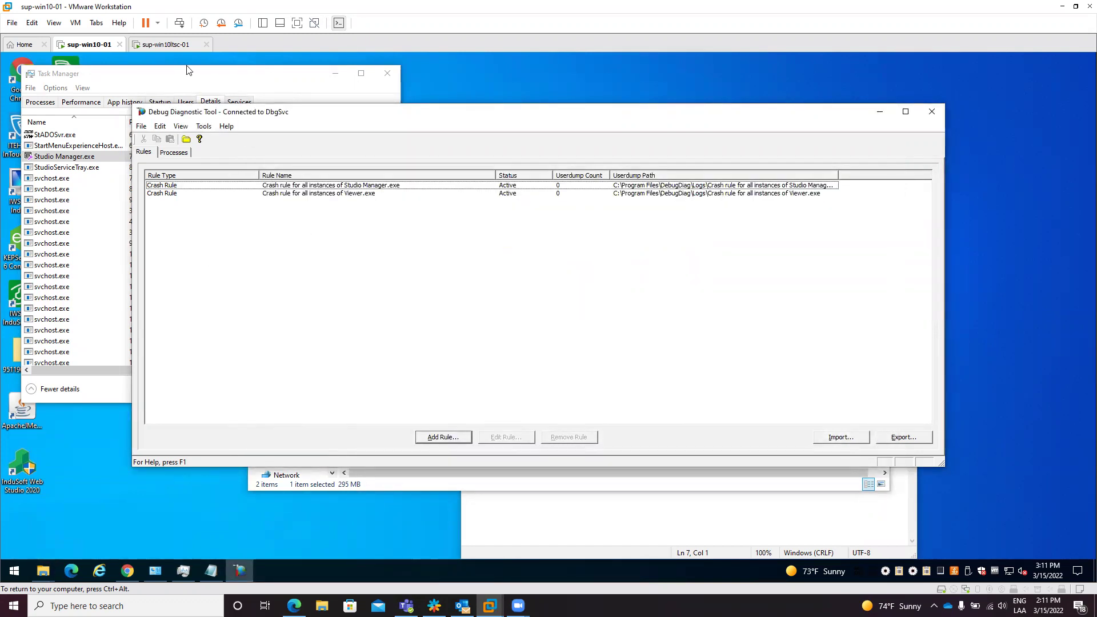
{"action": "left_click", "coordinate": [170, 47]}
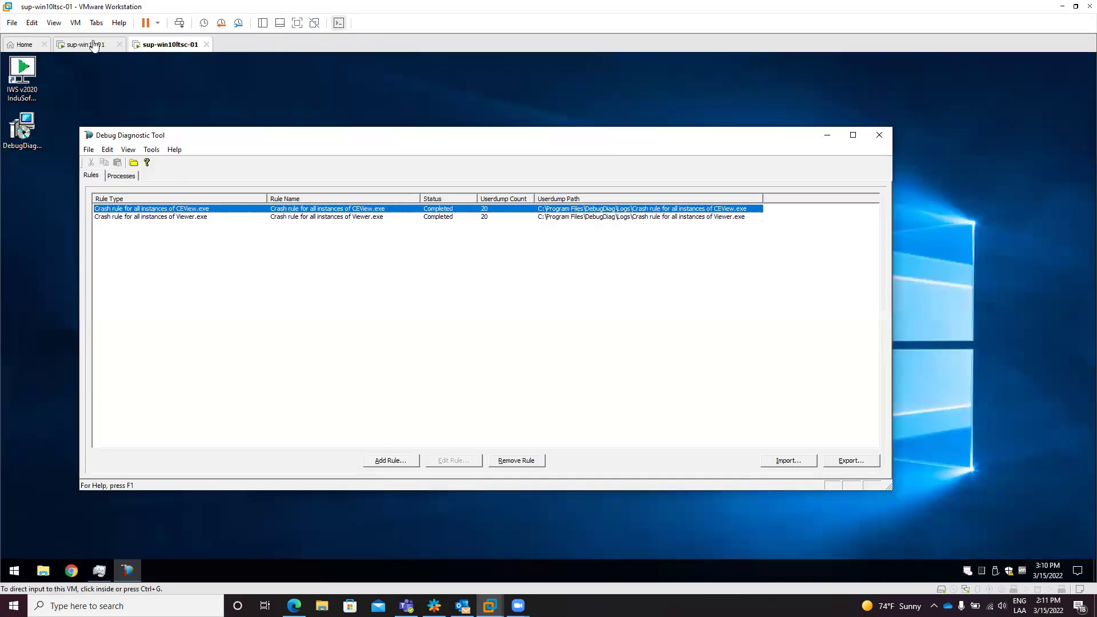
{"action": "left_click", "coordinate": [91, 44]}
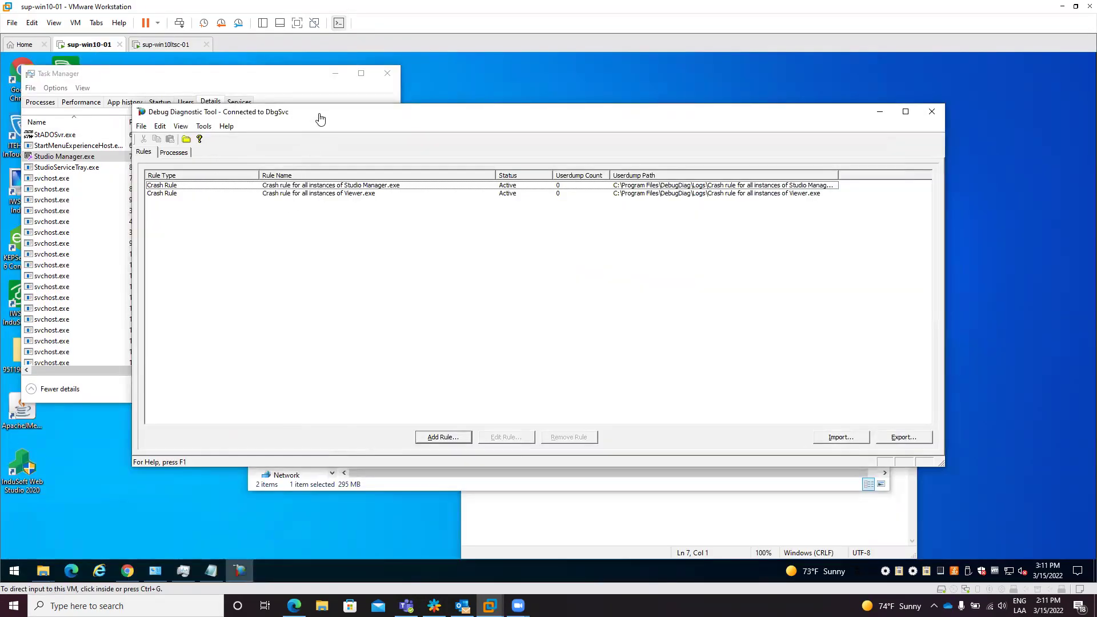